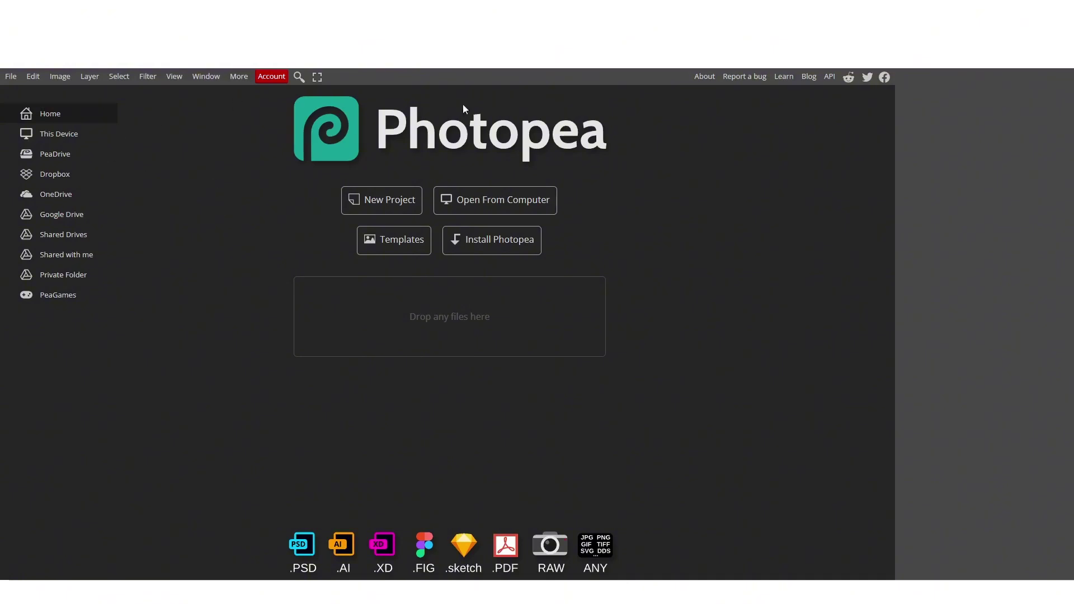
Open the Free_Can_Mockup_2 PSD from the computer and open the Project layer's smart object for editing.
left_click(474, 206)
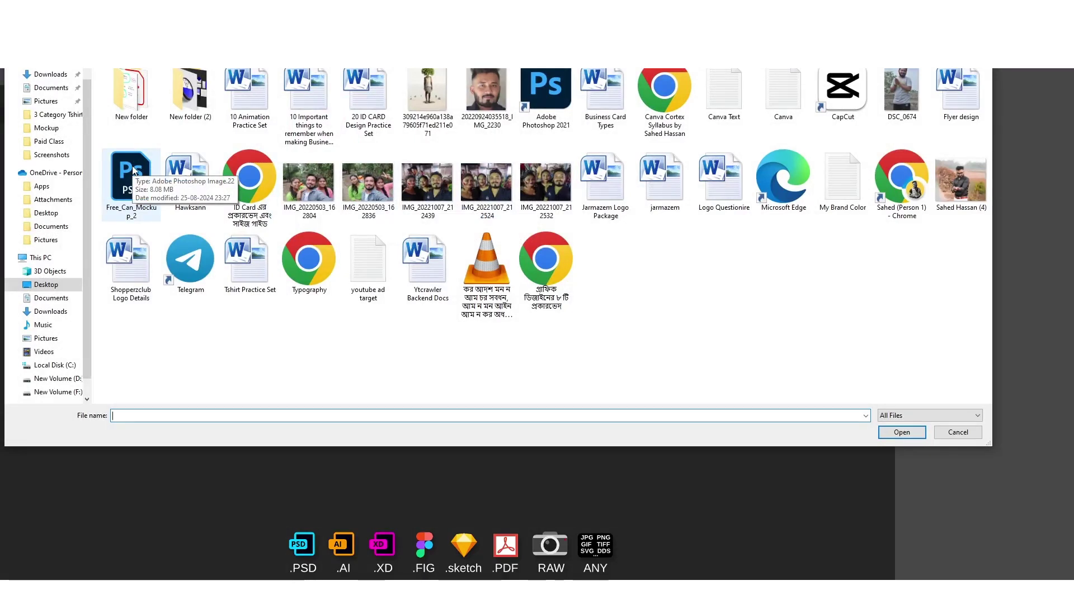
left_click(133, 171)
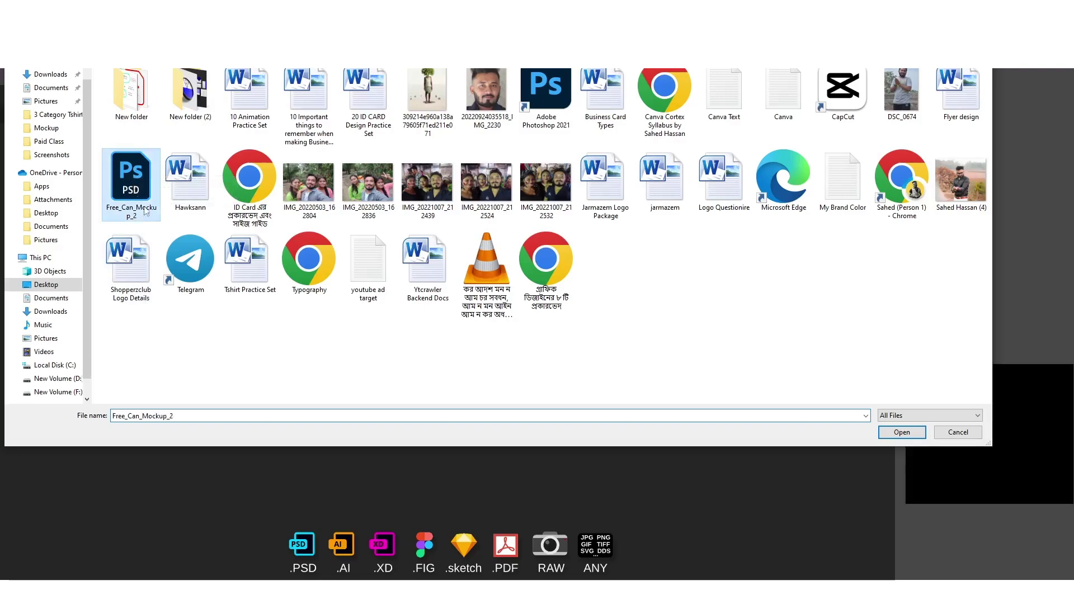
left_click(901, 431)
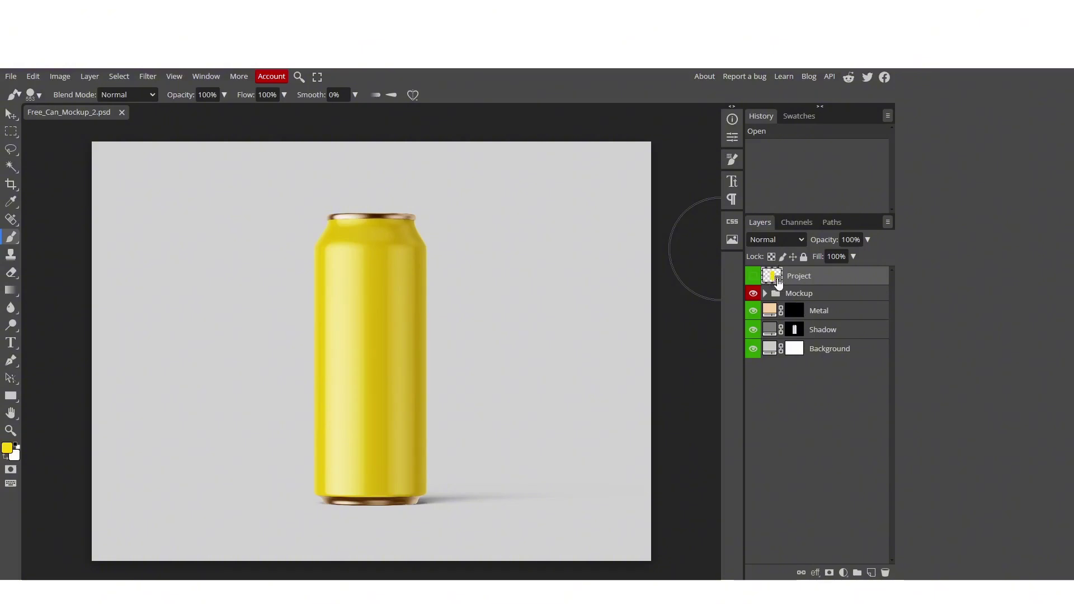
double_click(777, 280)
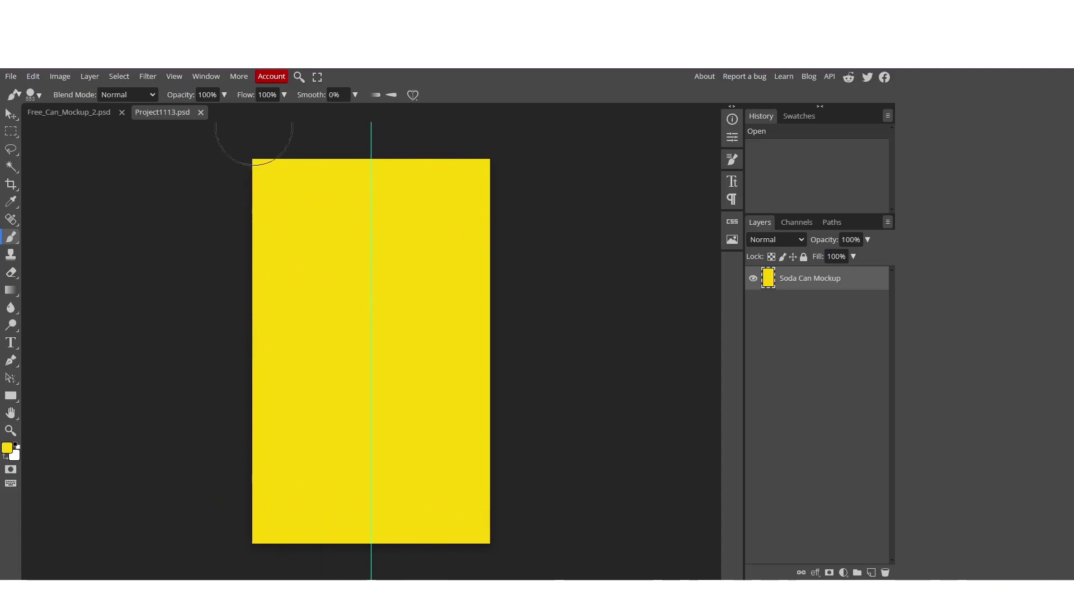
Check the width and height in pixels of the smart object's artwork.
left_click(64, 76)
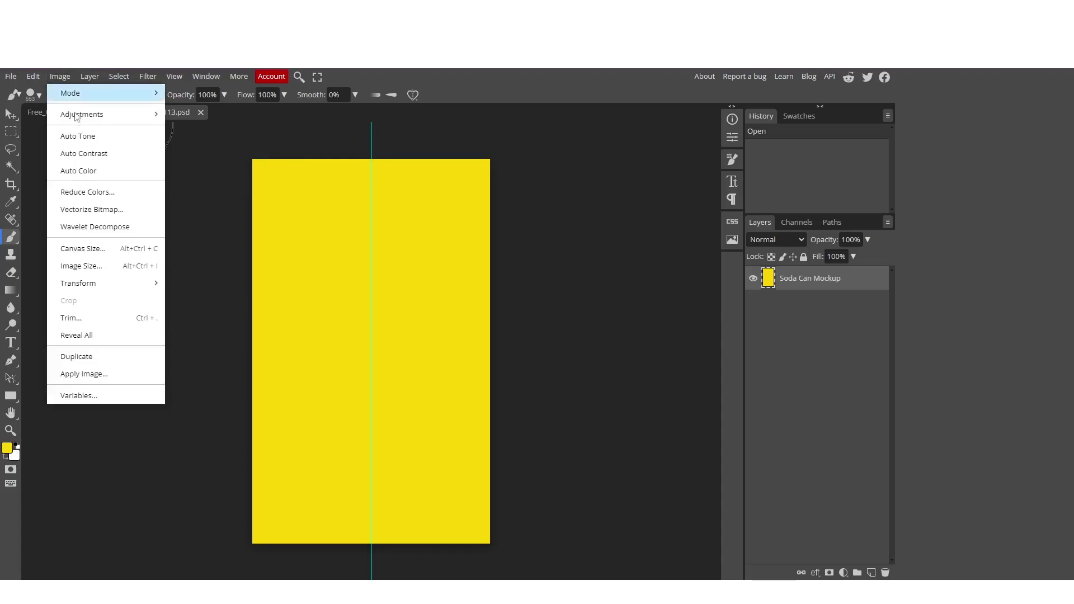
left_click(84, 265)
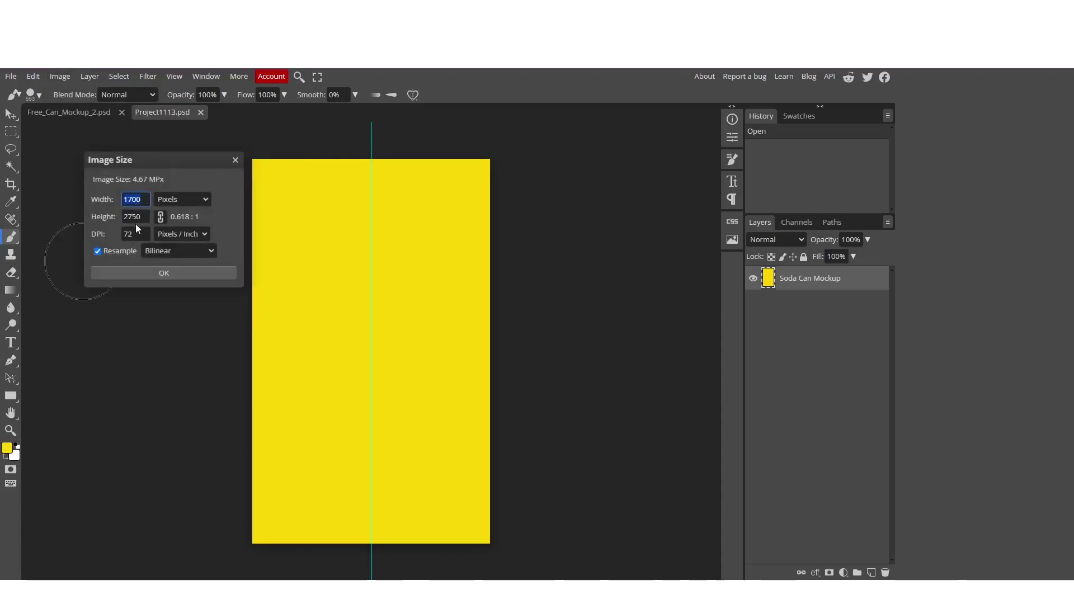
left_click(235, 163)
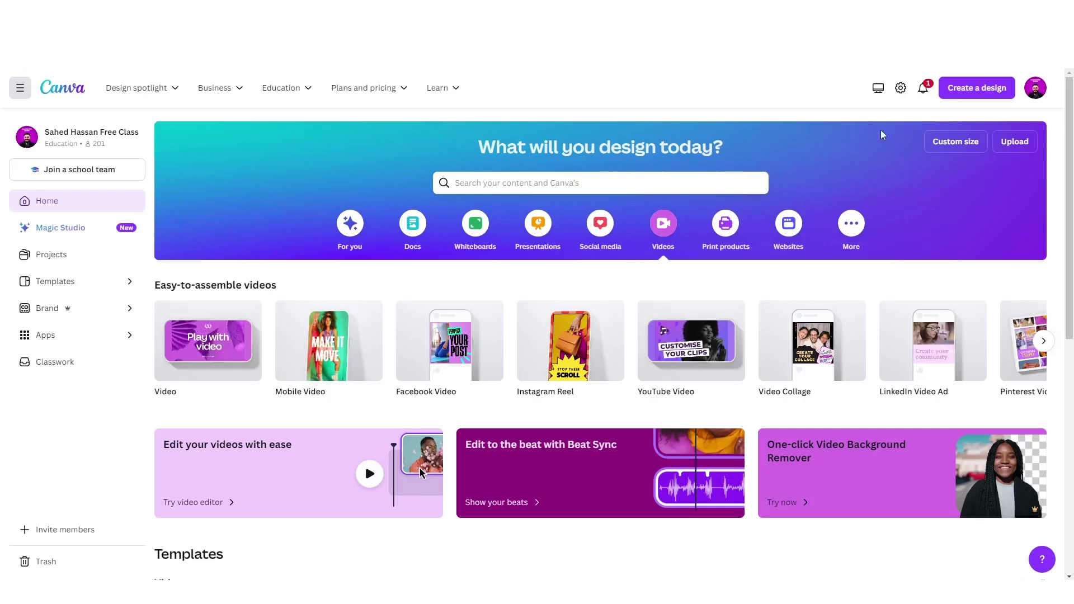
Switch to Canva and create a new custom-size design of 1700 × 2750 px, matching the mockup artwork.
left_click(982, 96)
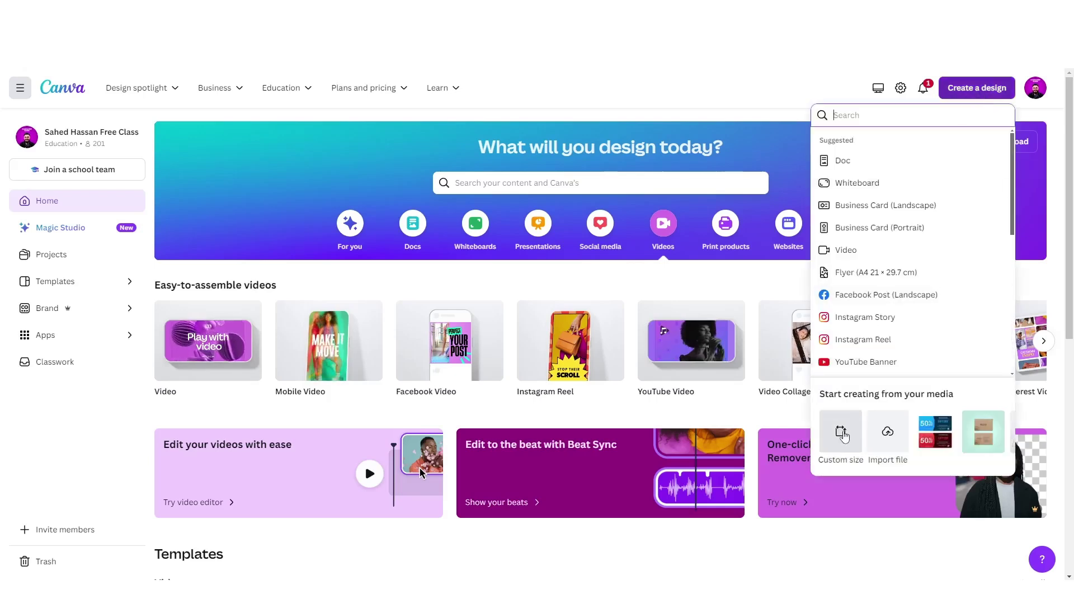
left_click(845, 435)
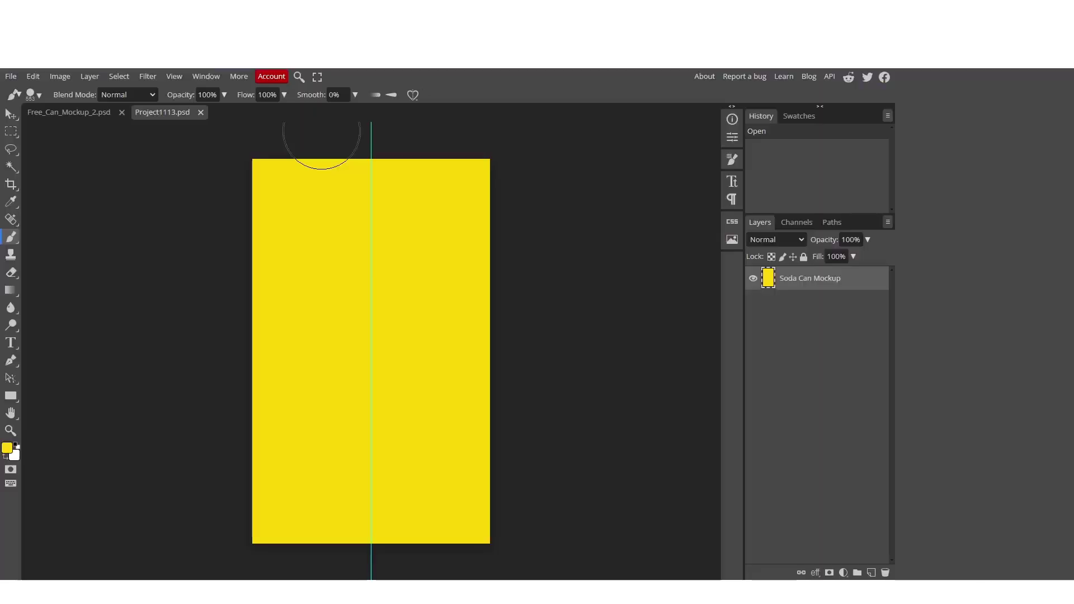
left_click(60, 76)
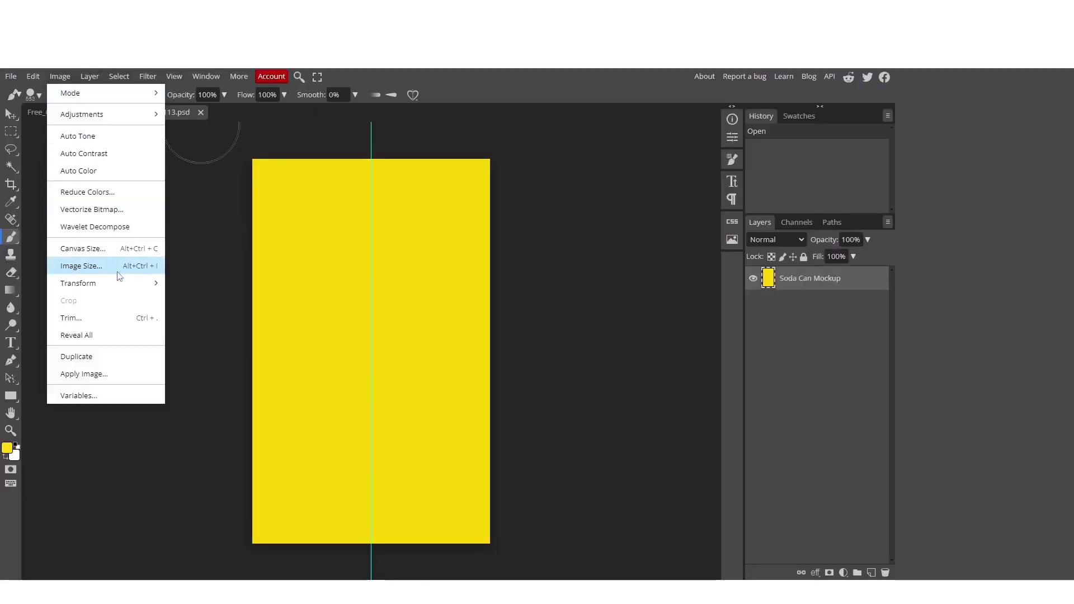
left_click(108, 272)
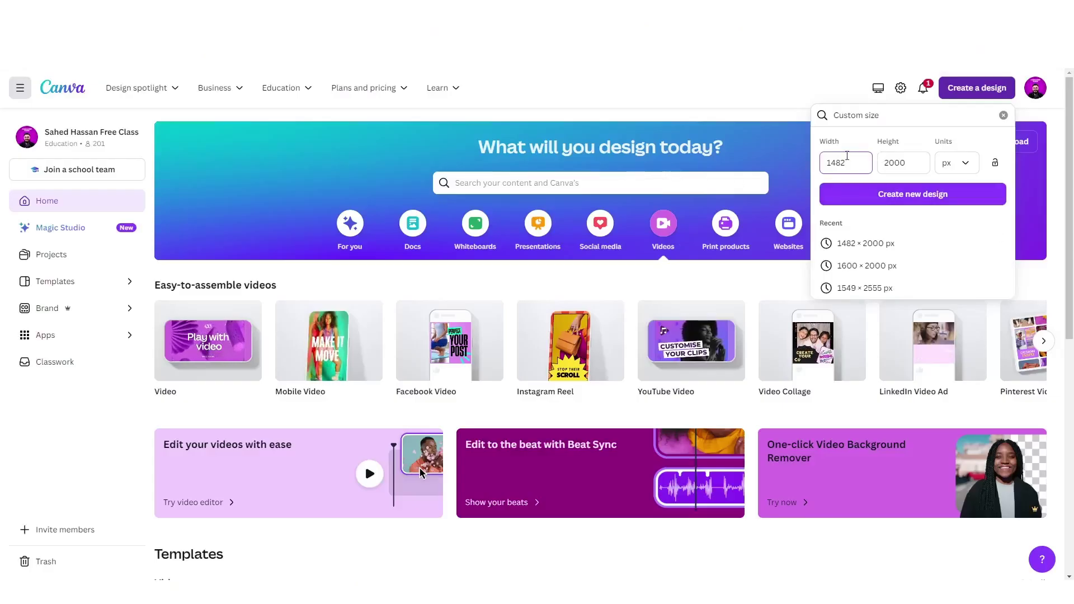
key("ctrl+a")
type("1700")
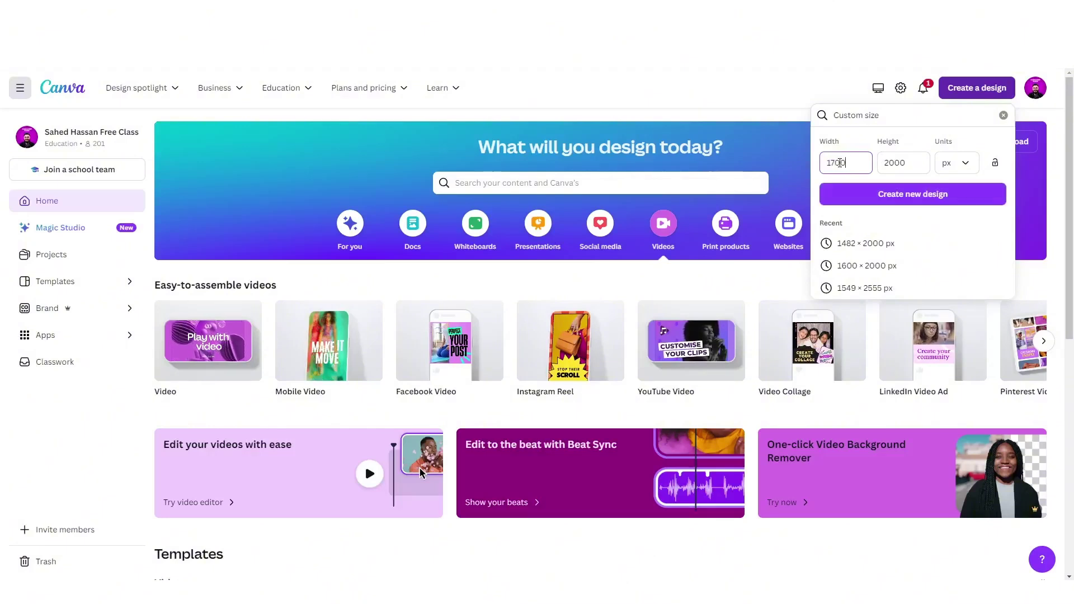
key("Tab")
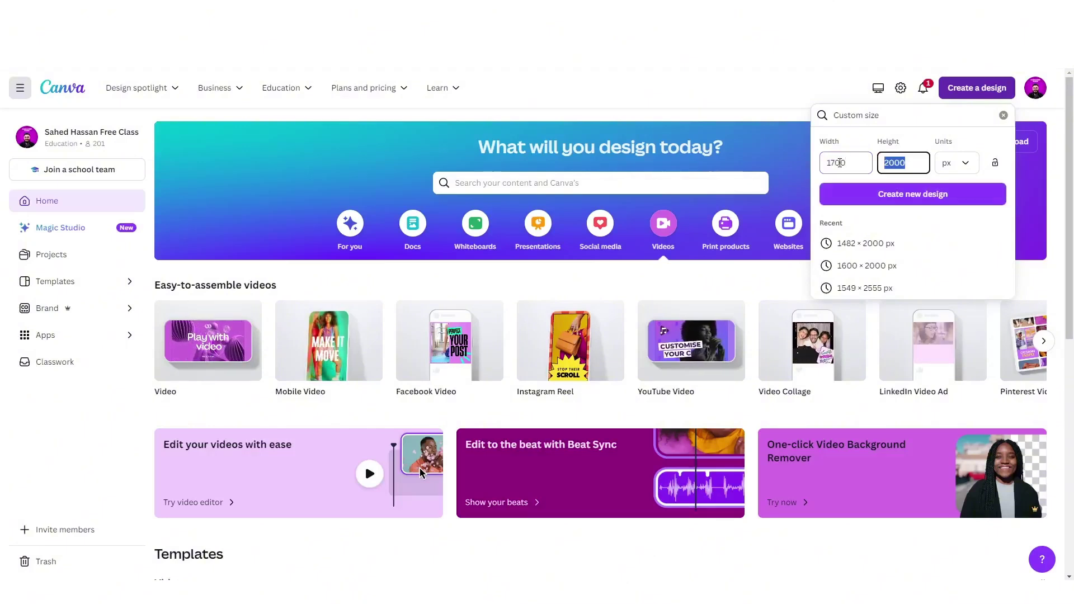
type("2750")
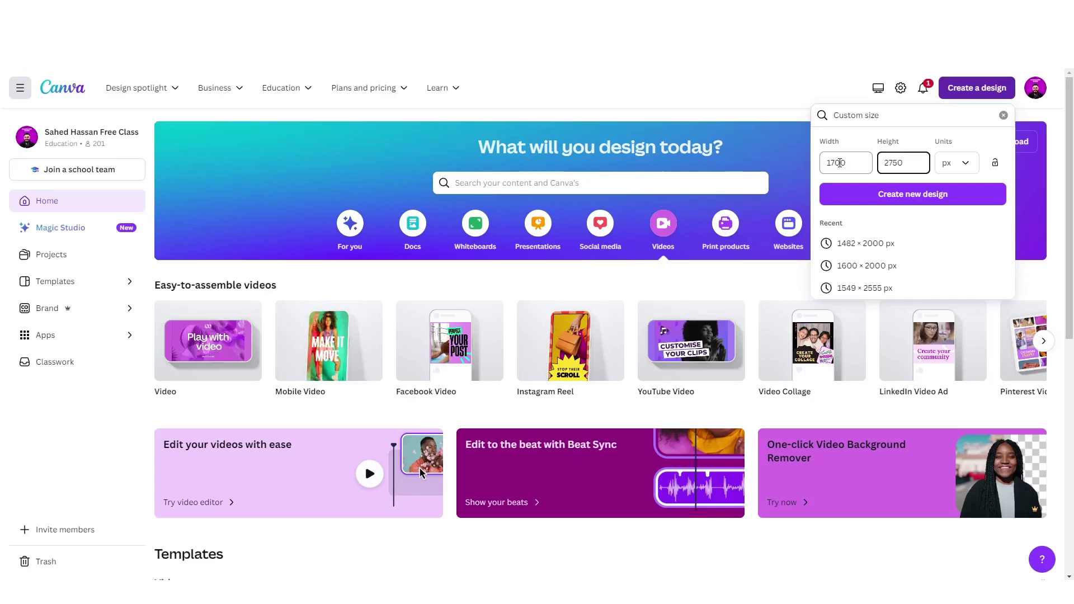
left_click(1001, 190)
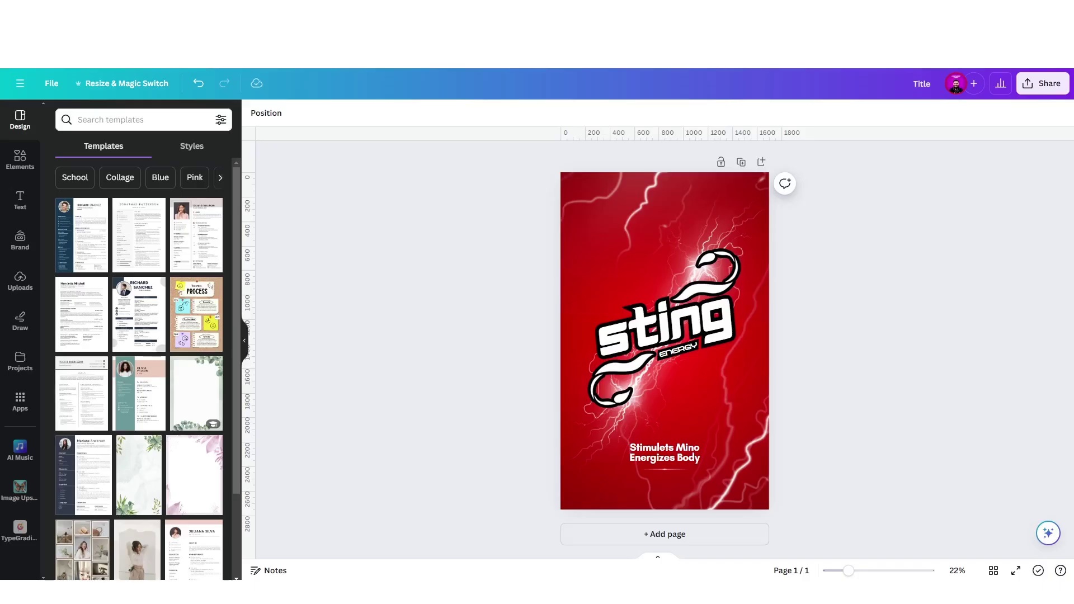
Add a second page below the existing Sting can design.
left_click(693, 534)
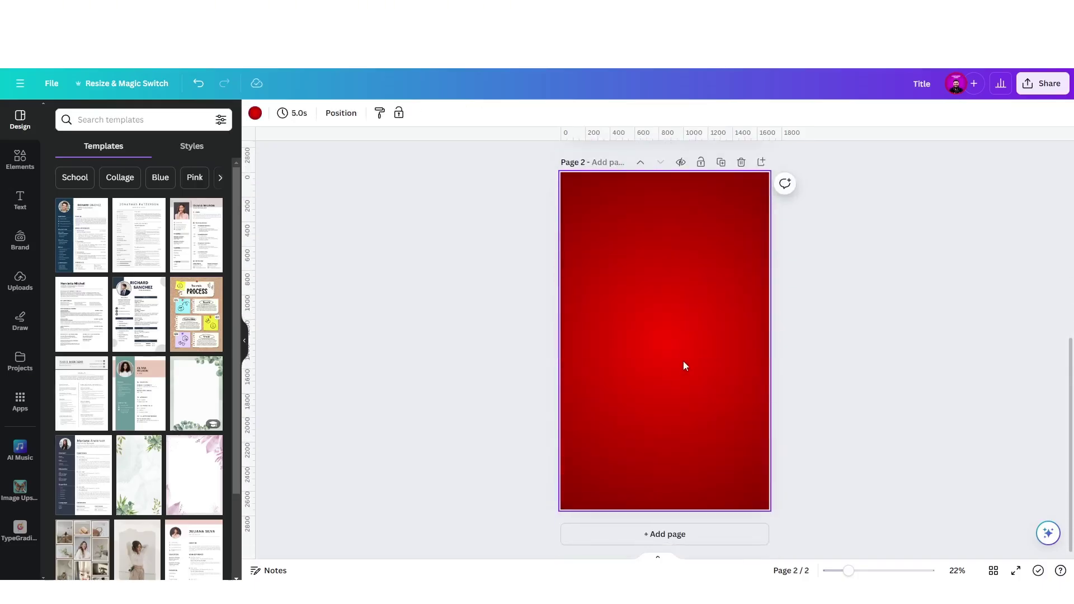
scroll(656, 290, "up", 5)
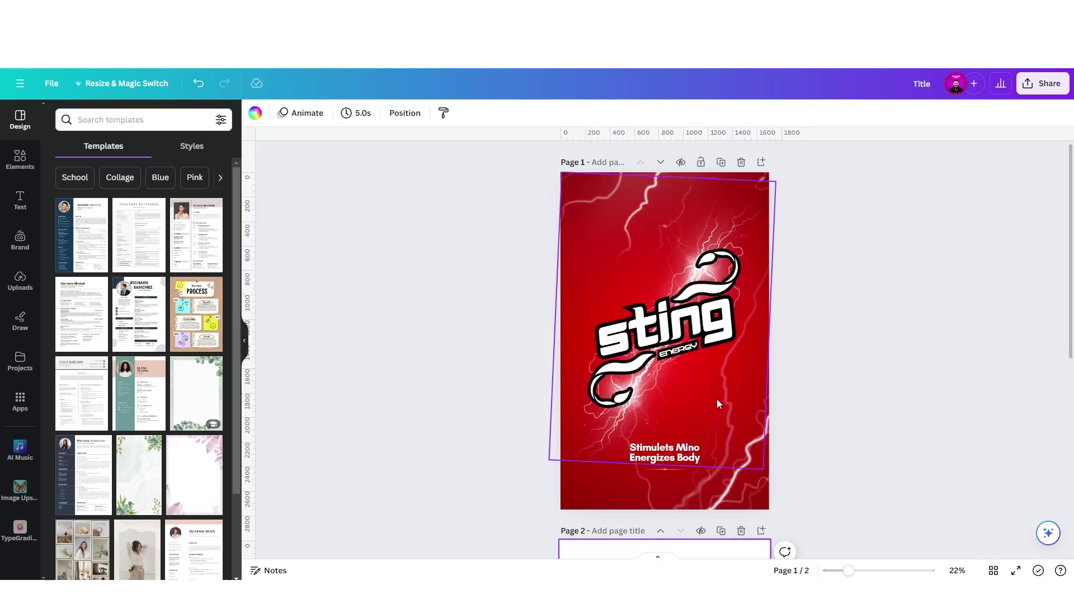
scroll(716, 398, "down", 6)
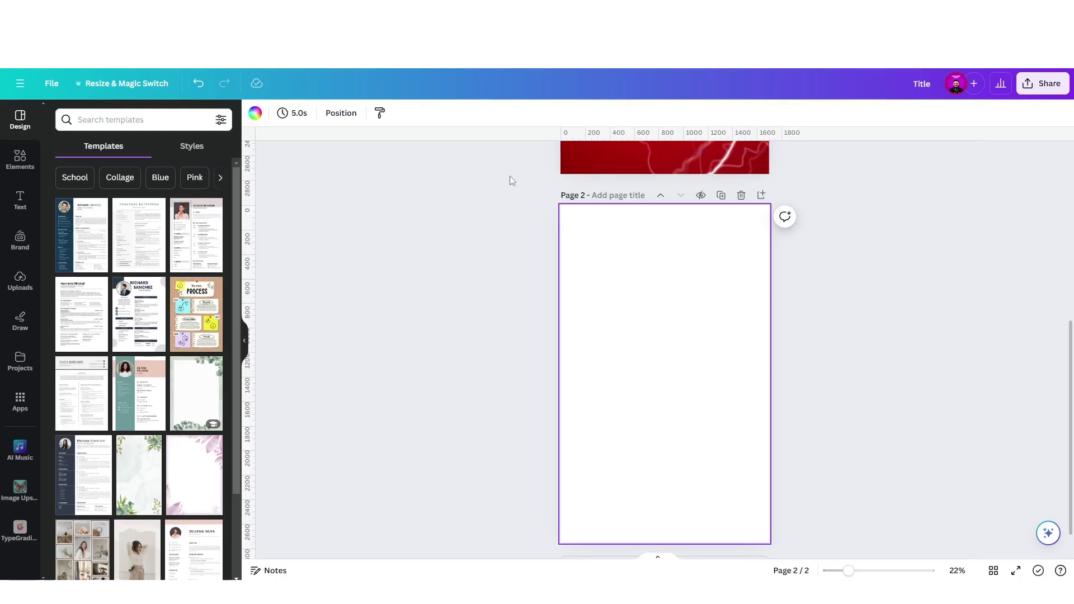
Examine the reference screenshot of the Sting can in the Downloads folder for its label layout and colours.
key("super+e")
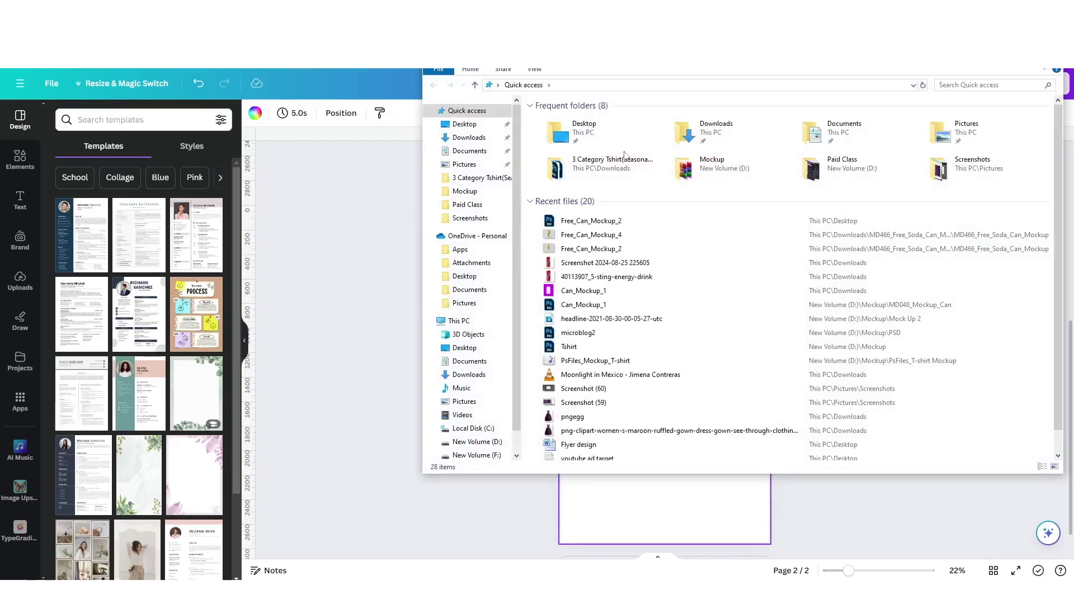
left_click(471, 138)
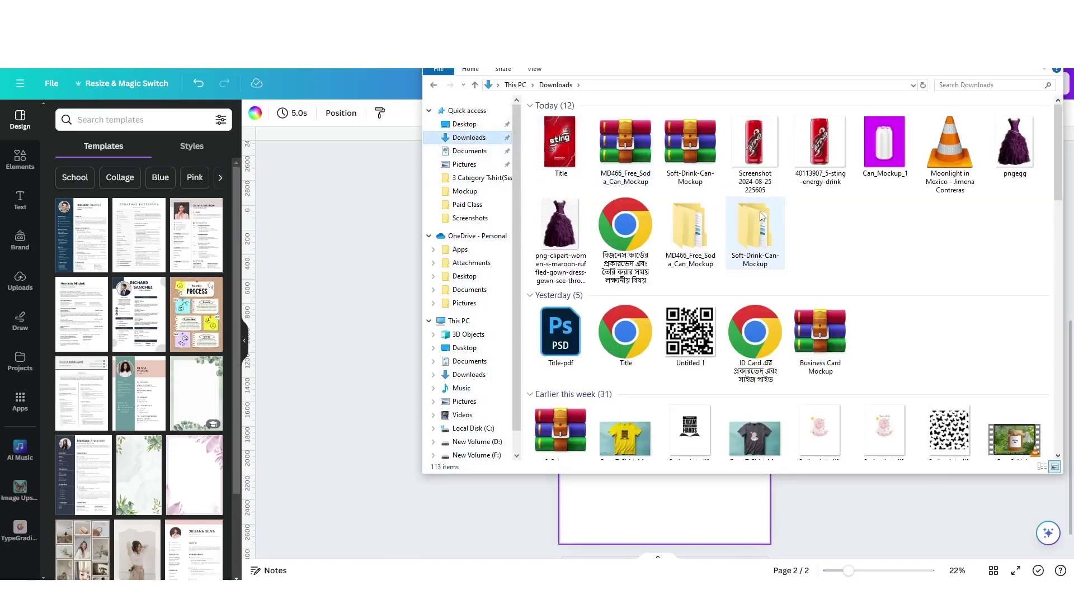
left_click(758, 151)
scroll(552, 275, "up", 5)
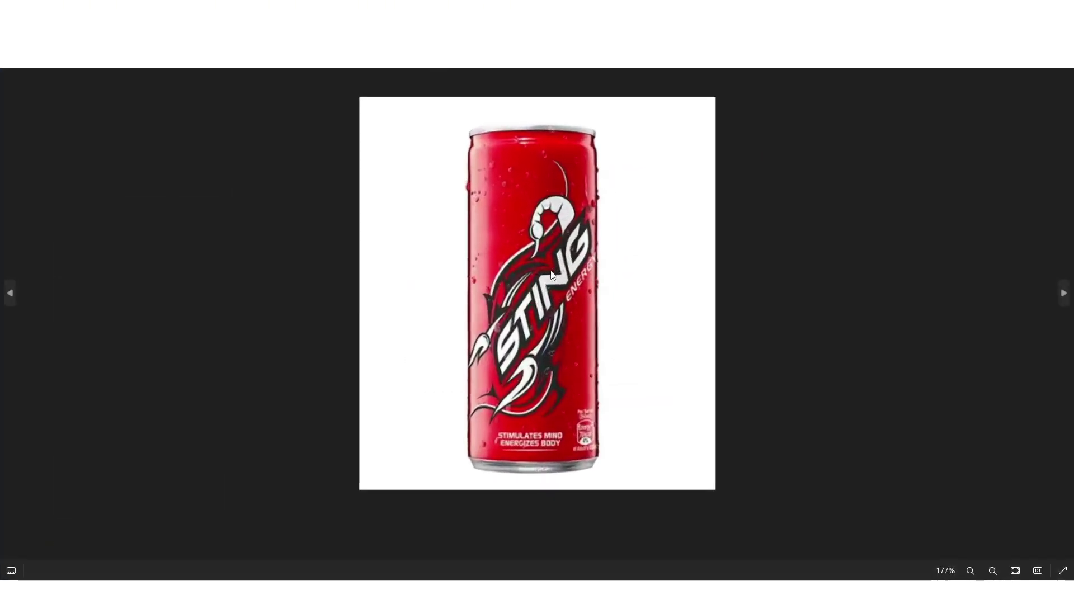
scroll(552, 275, "down", 1)
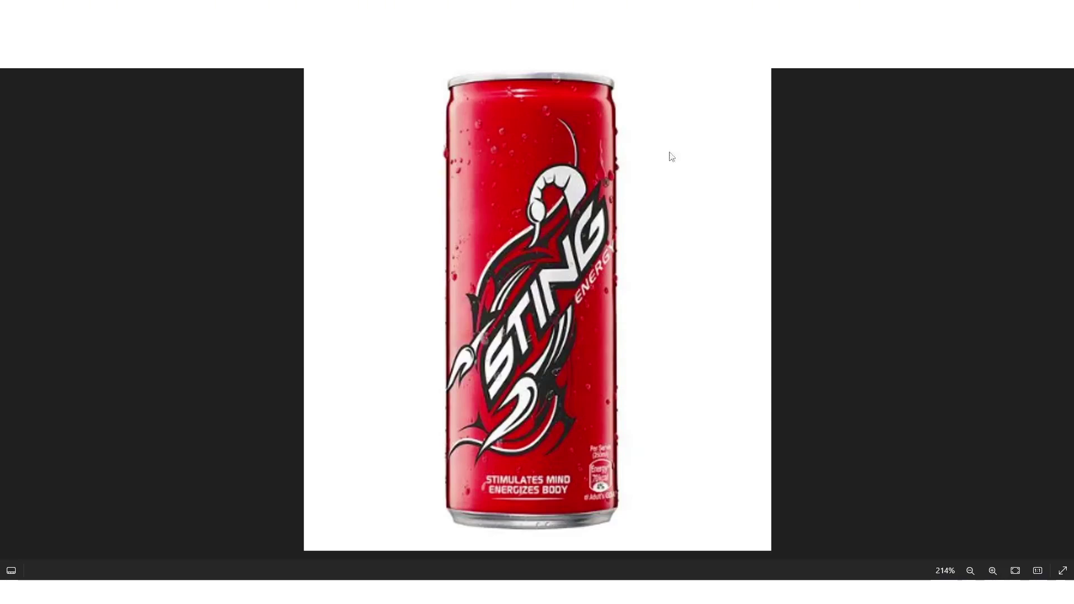
key("alt+F4")
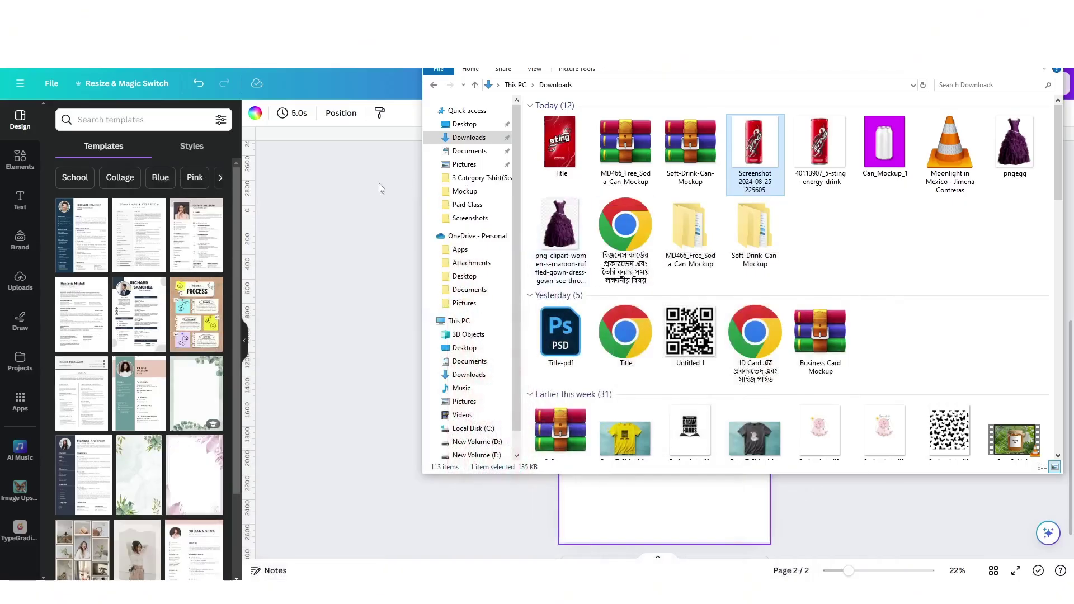
key("alt+F4")
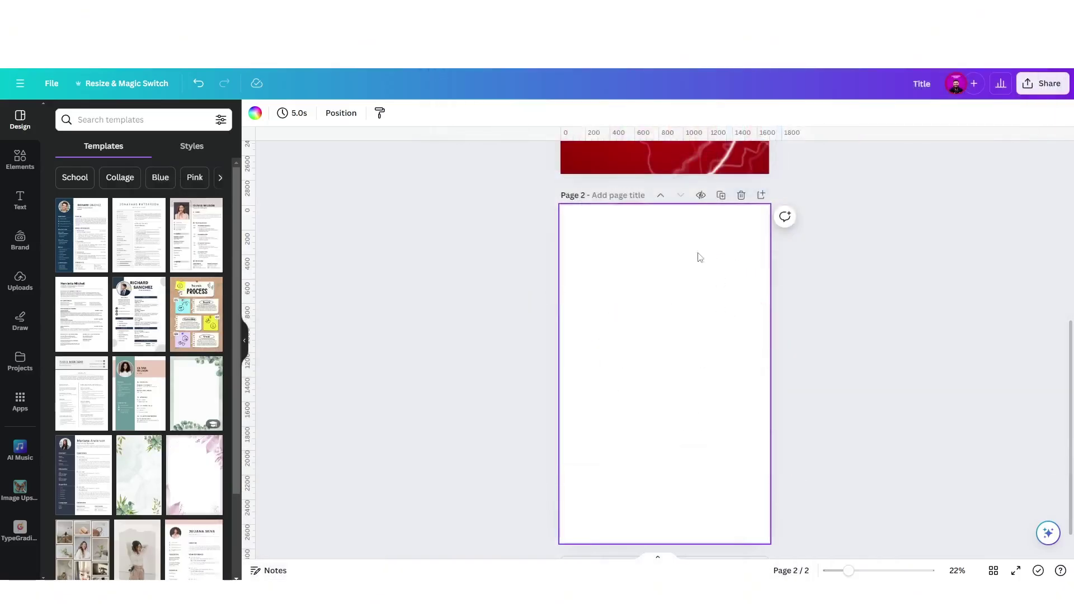
Give page 2 a gradient background in the radial style, spreading outward from the centre.
left_click(256, 115)
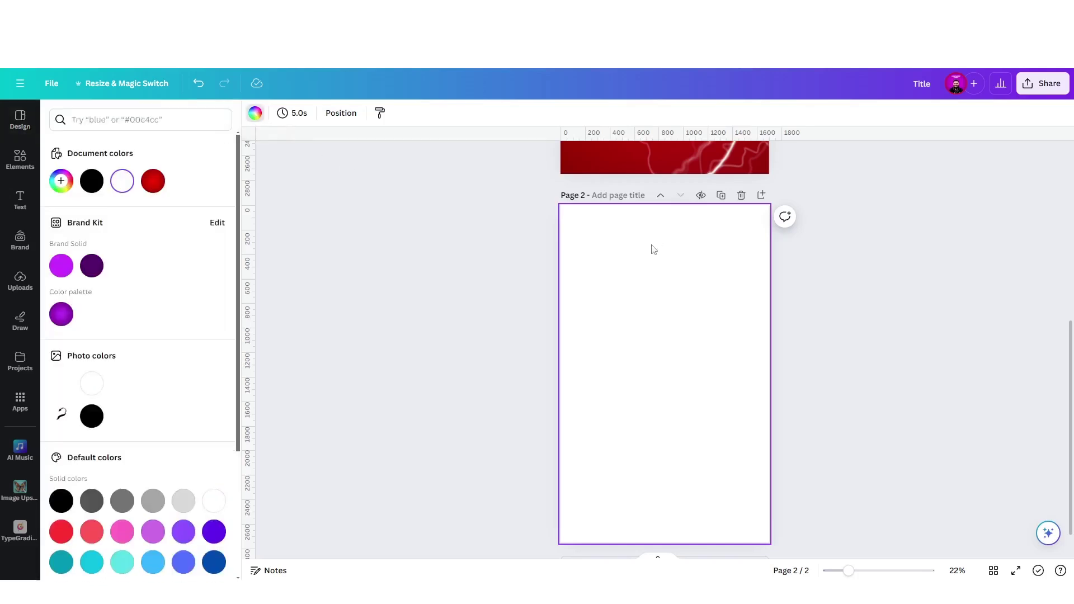
left_click(61, 180)
left_click(182, 212)
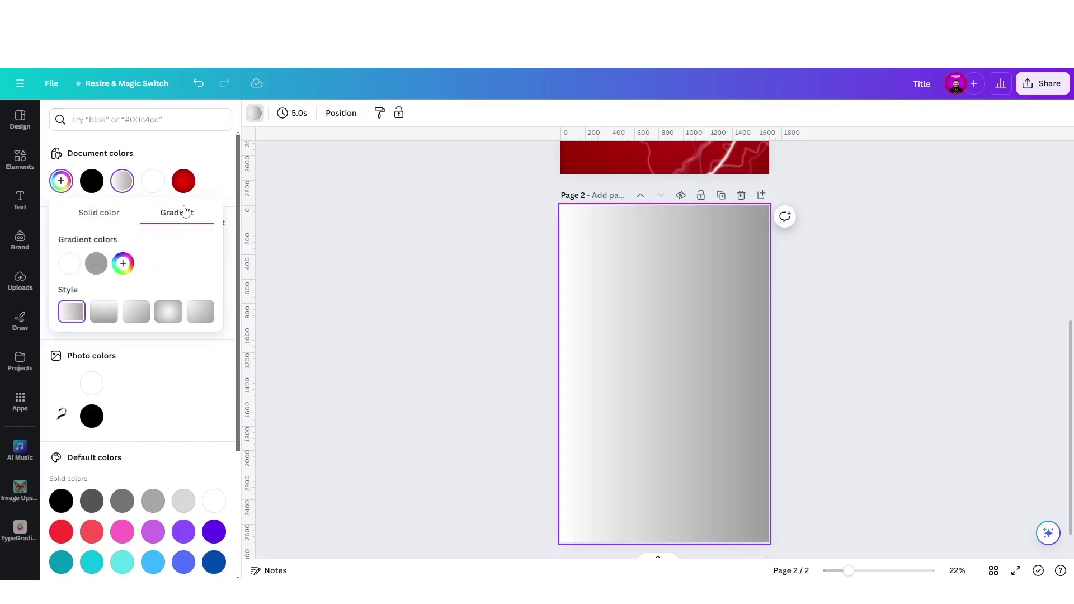
left_click(168, 316)
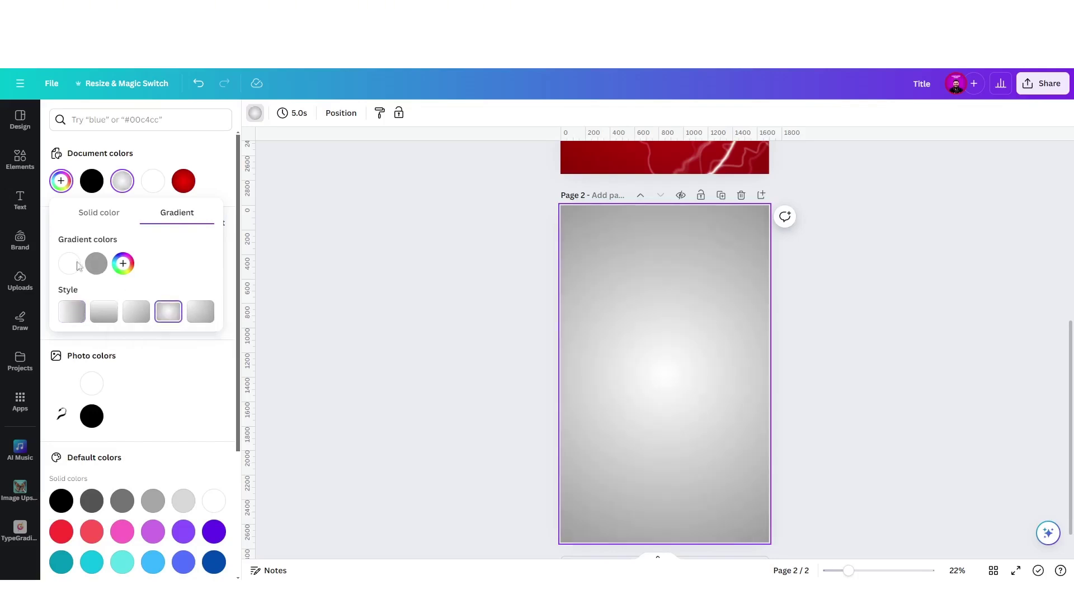
Set the page 2 gradient colours to bright red at the centre and dark red #8D0000 at the edges.
left_click(68, 263)
left_click_drag(155, 311, 313, 323)
left_click(96, 264)
left_click(230, 307)
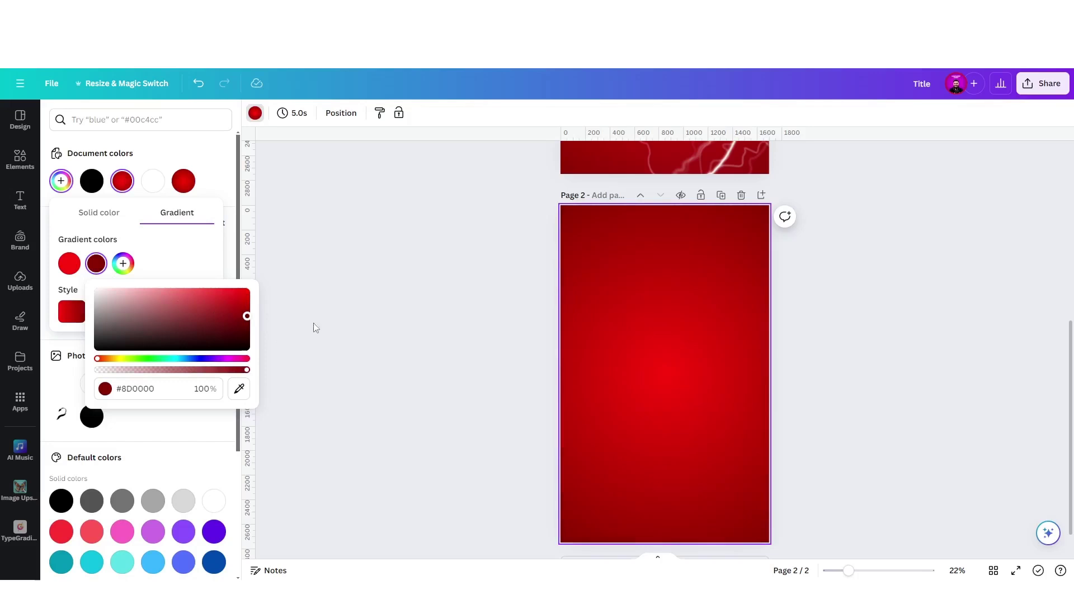
left_click(677, 363)
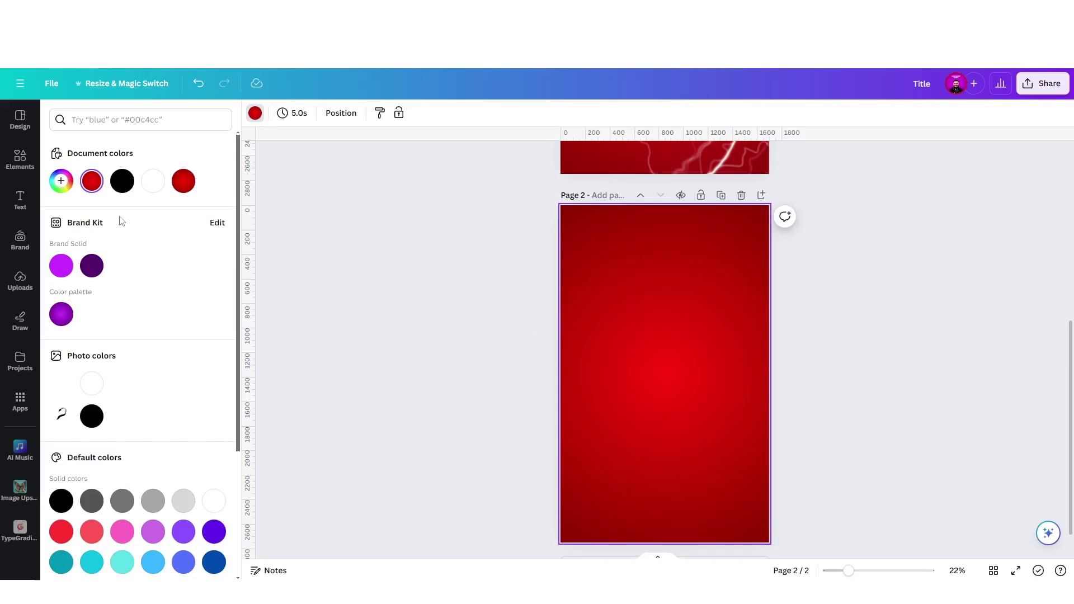
Add a Title-style brand text box at the centre of page 2 and replace its placeholder wording.
left_click(25, 205)
left_click(83, 205)
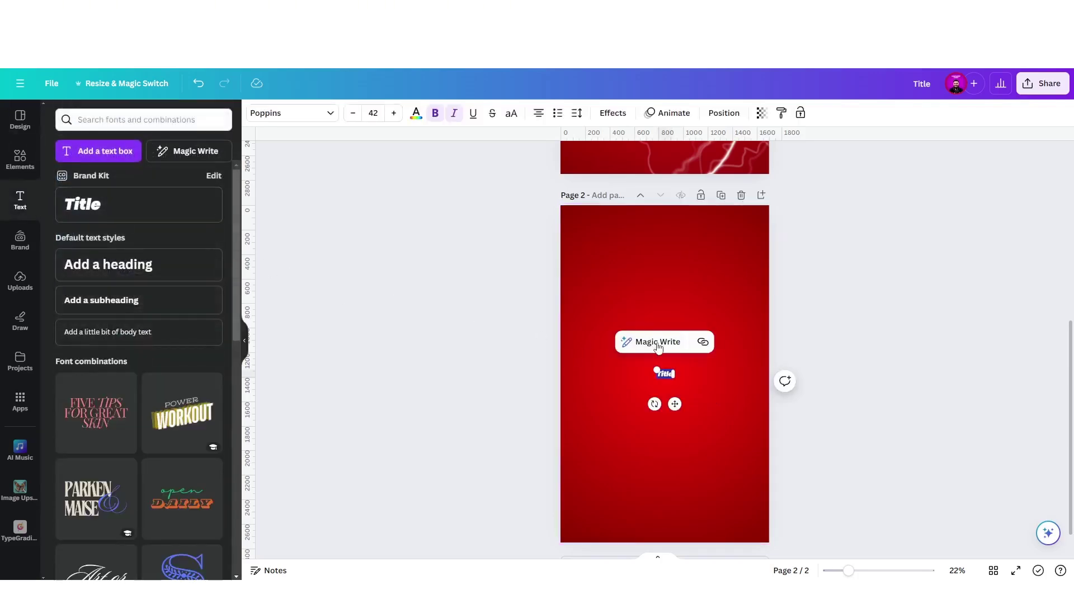
type("Gym")
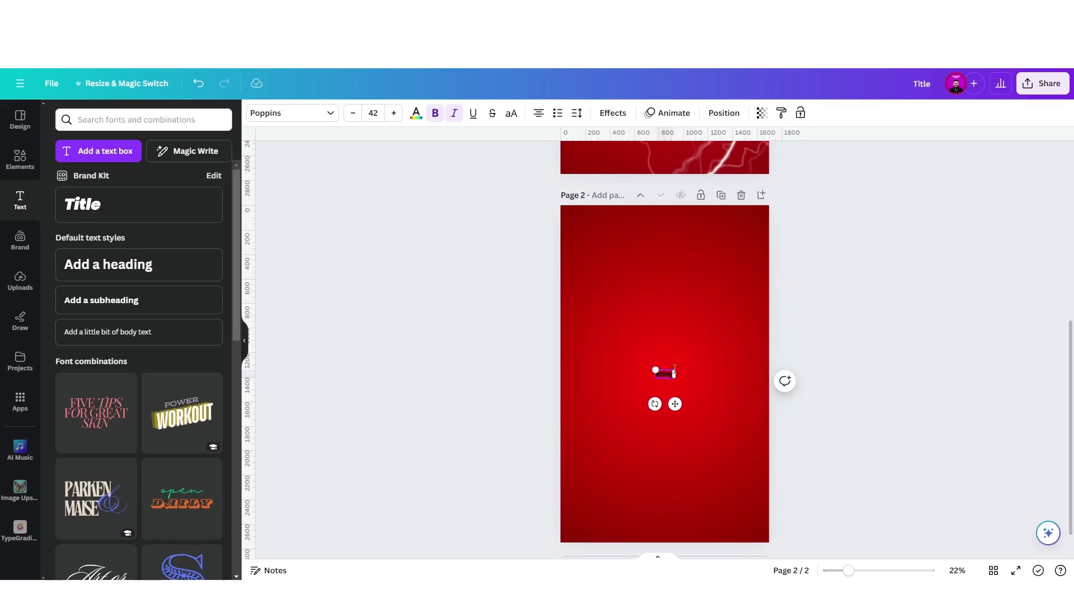
left_click(675, 369)
left_click(663, 373)
left_click_drag(654, 368, 689, 372)
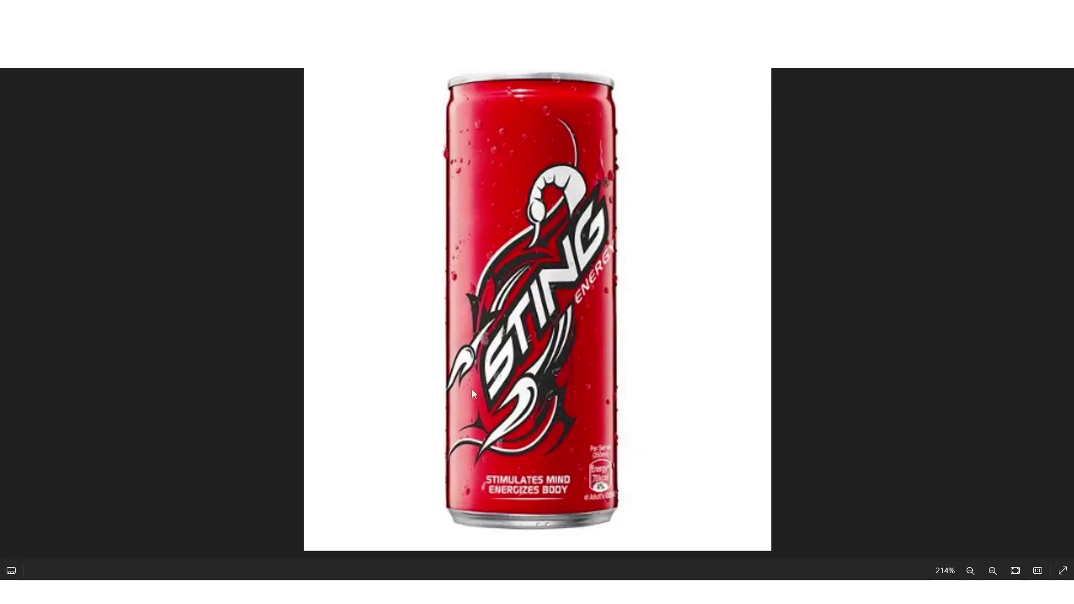
Examine the scorpion artwork and the slanted STING ENERGY lettering on the reference can up close.
scroll(490, 418, "up", 5)
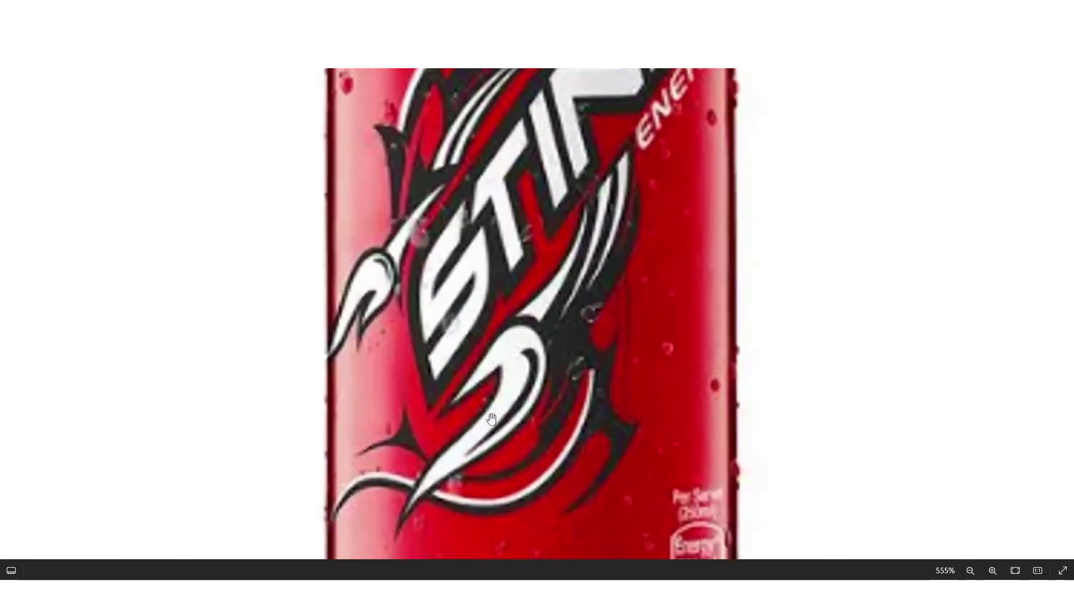
left_click_drag(679, 80, 677, 183)
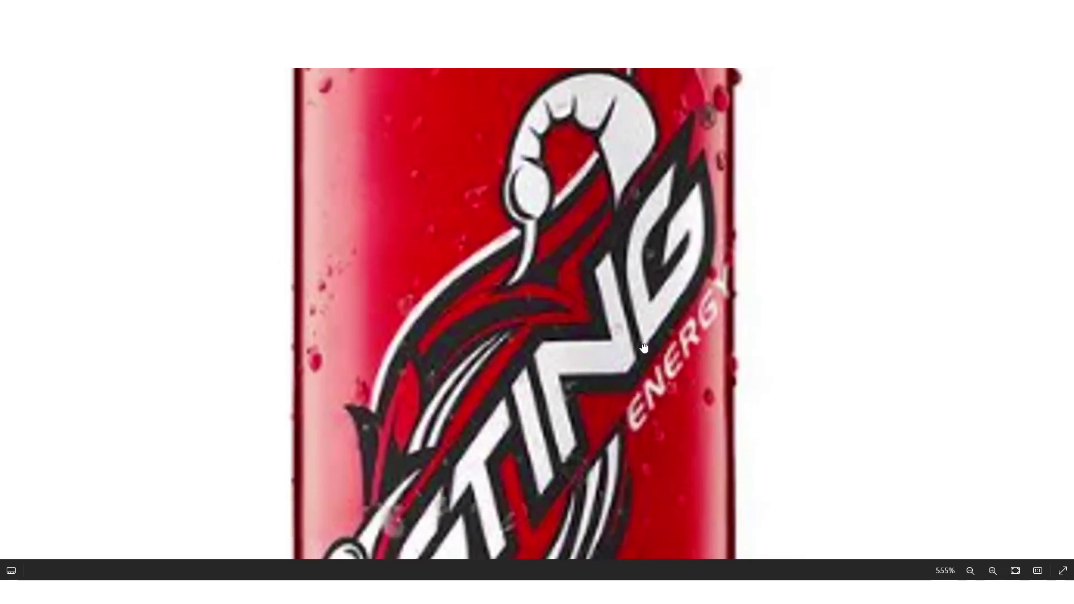
scroll(646, 330, "down", 2)
scroll(638, 377, "down", 1)
left_click_drag(638, 376, 644, 328)
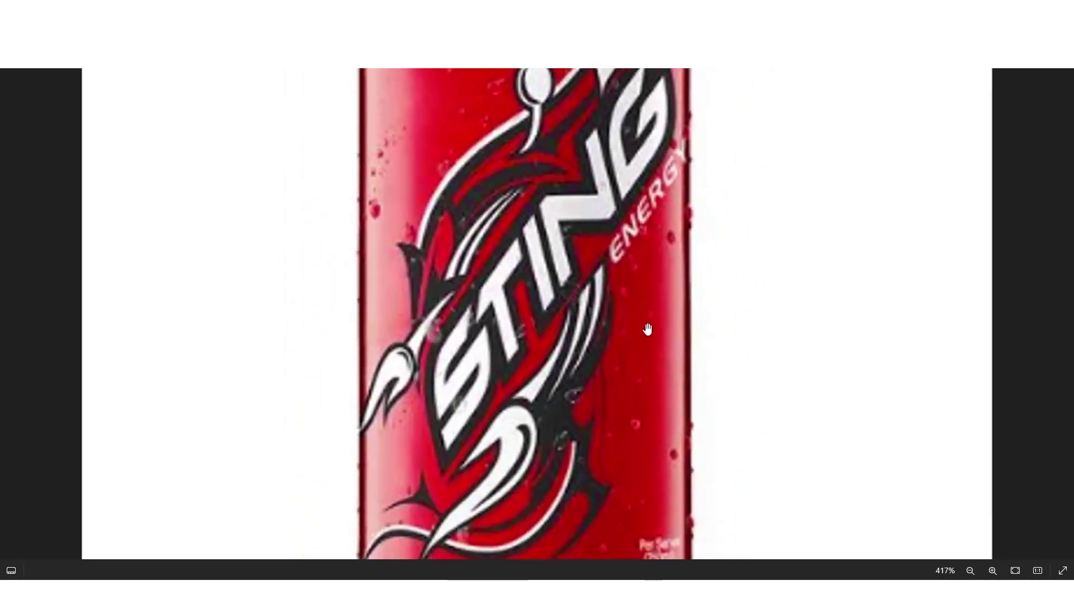
Check the font of the sting lettering on page 1 and apply the same font, Magz, to the sting text on page 2.
scroll(643, 341, "down", 2)
scroll(643, 338, "down", 2)
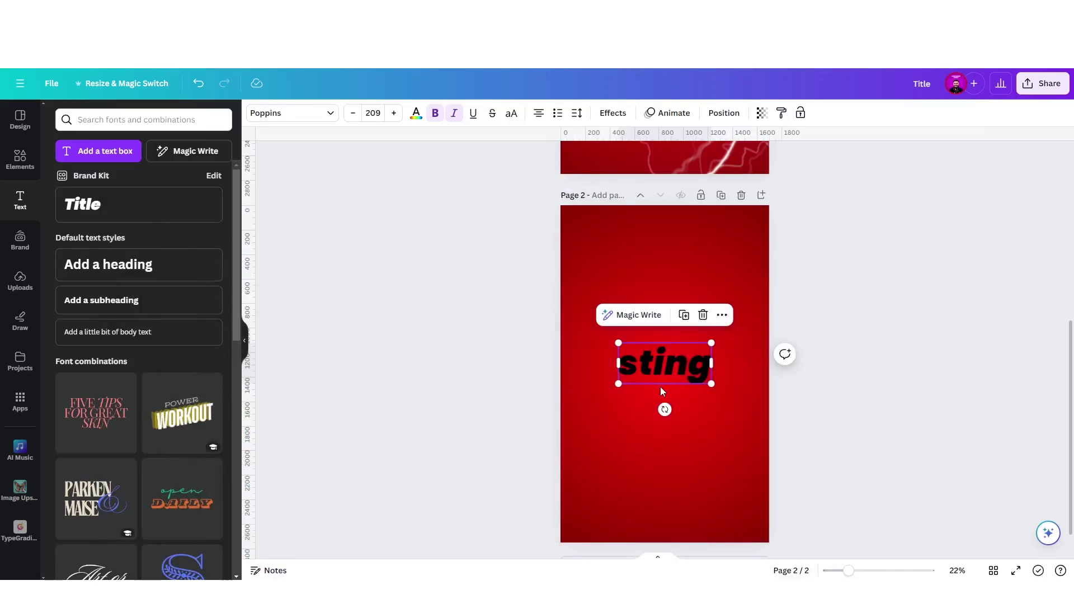
scroll(660, 386, "up", 5)
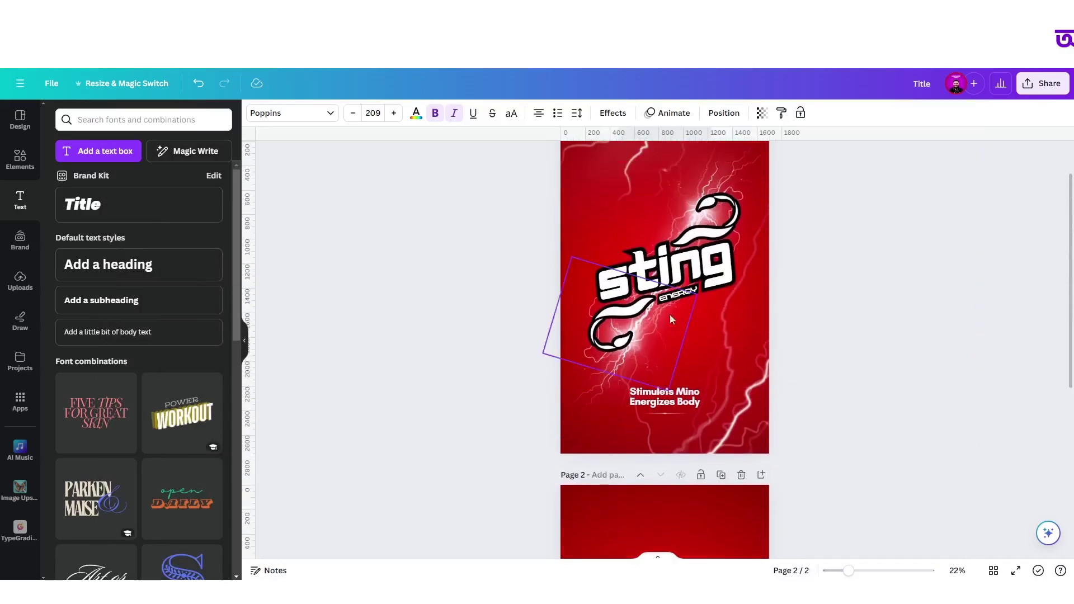
left_click(680, 280)
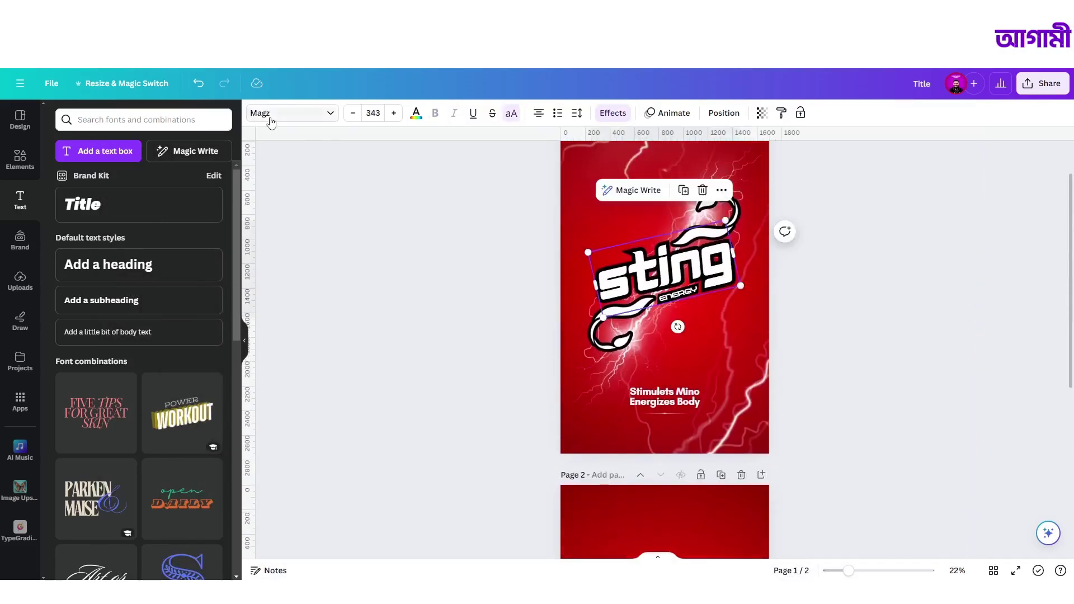
scroll(681, 461, "down", 5)
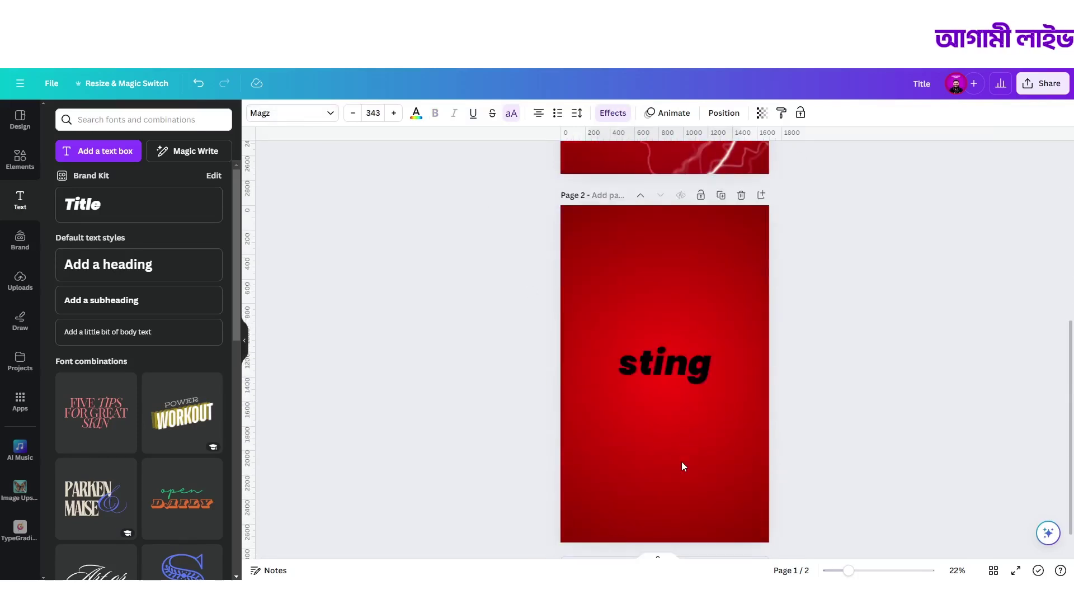
left_click(667, 344)
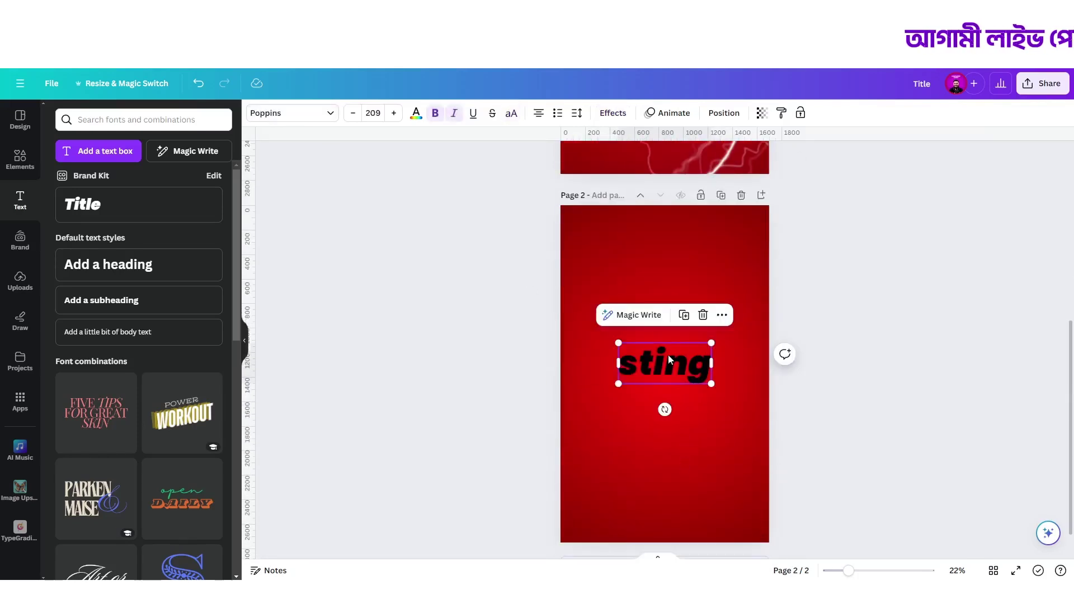
left_click(301, 120)
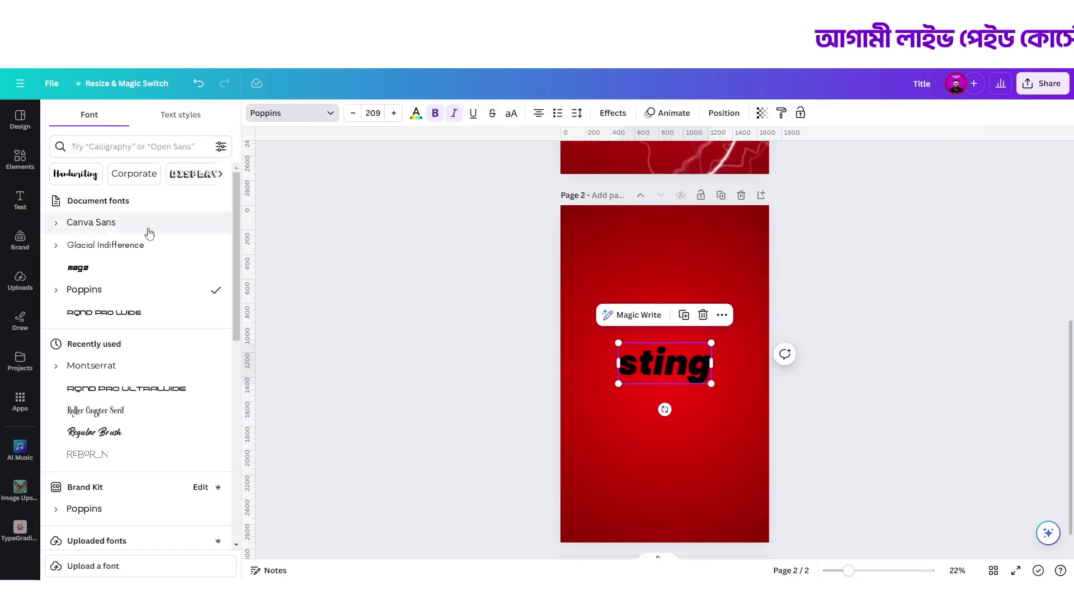
left_click(105, 146)
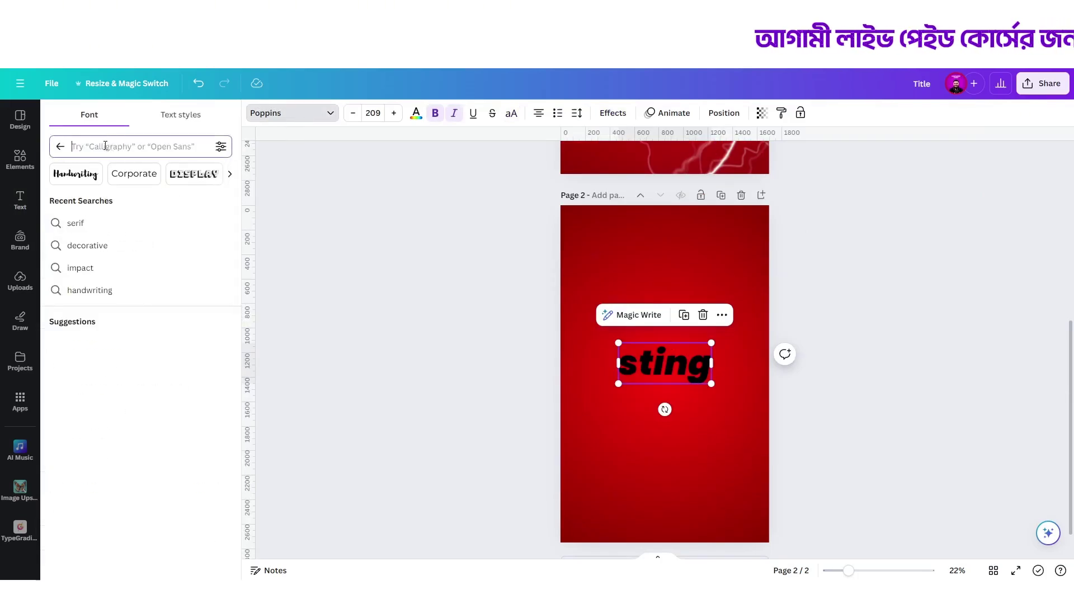
type("magz")
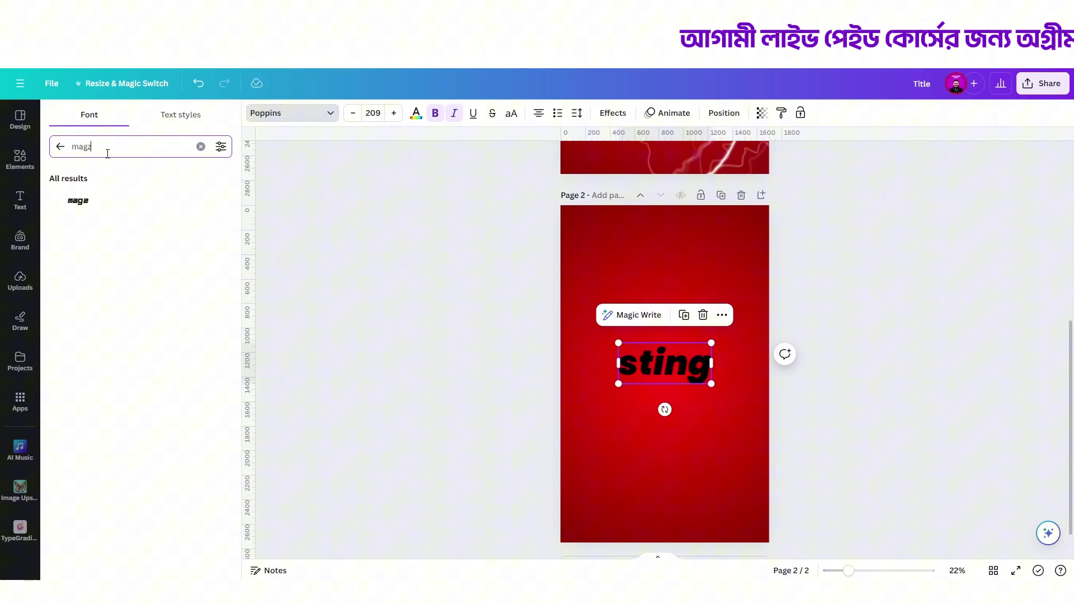
left_click(116, 205)
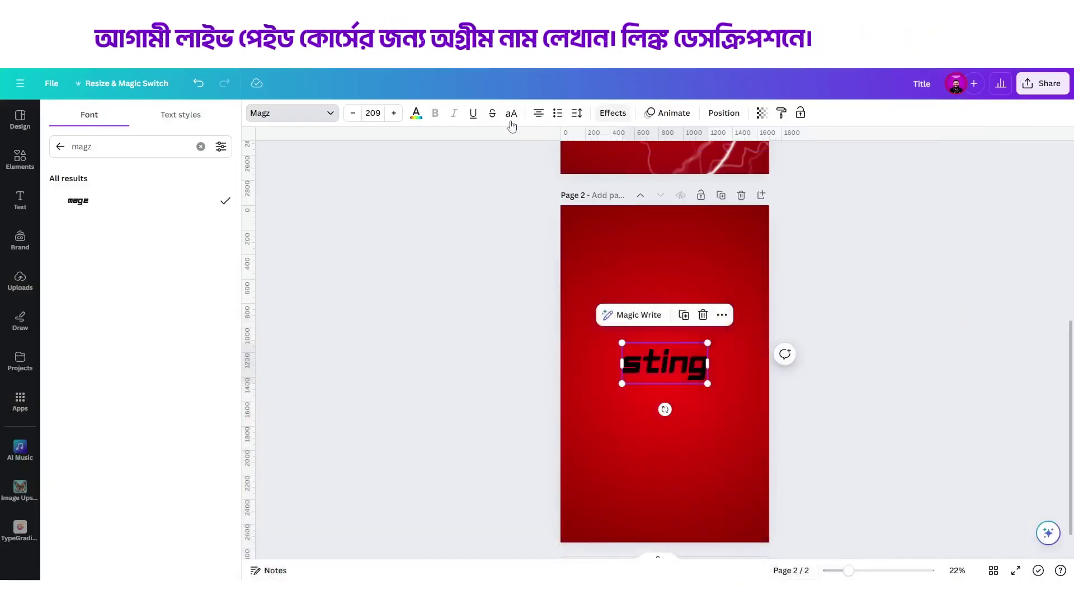
Colour the page 2 sting text white and give it a black Outline effect with thickness 200.
left_click(415, 113)
left_click(122, 180)
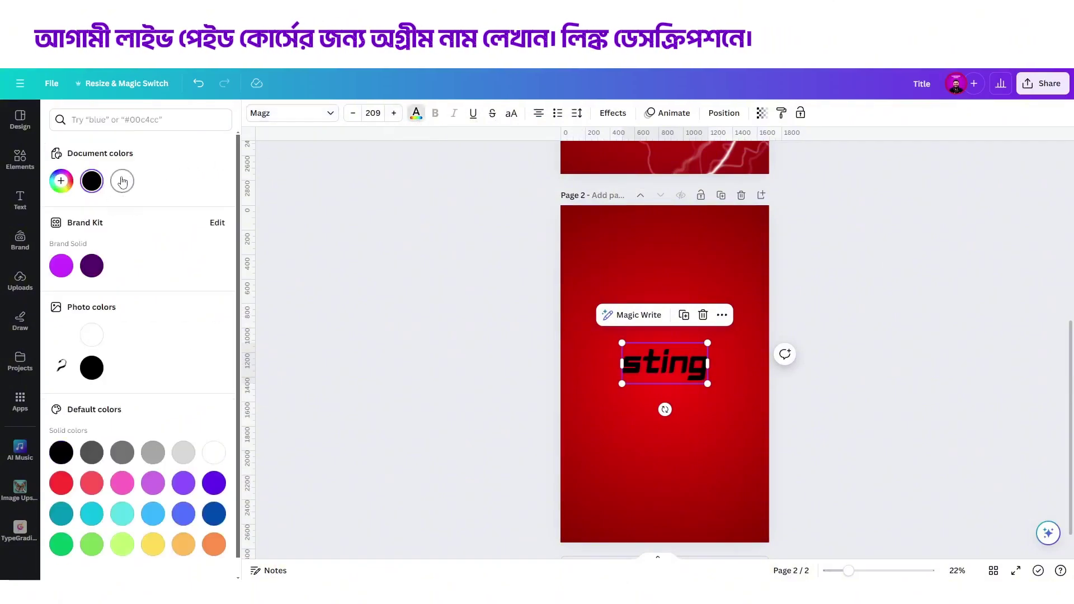
left_click(613, 113)
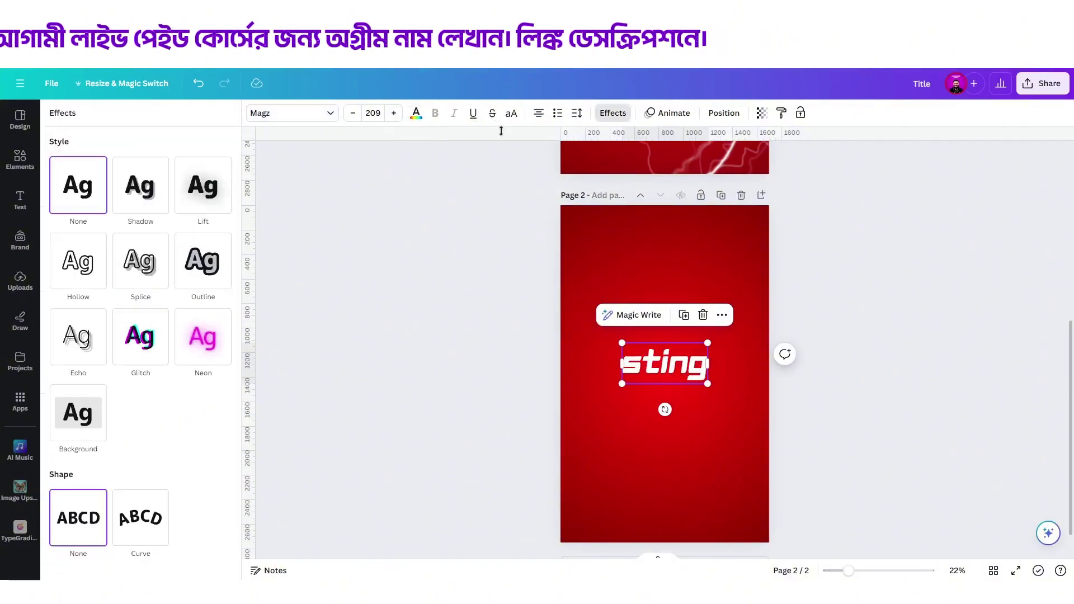
left_click(211, 265)
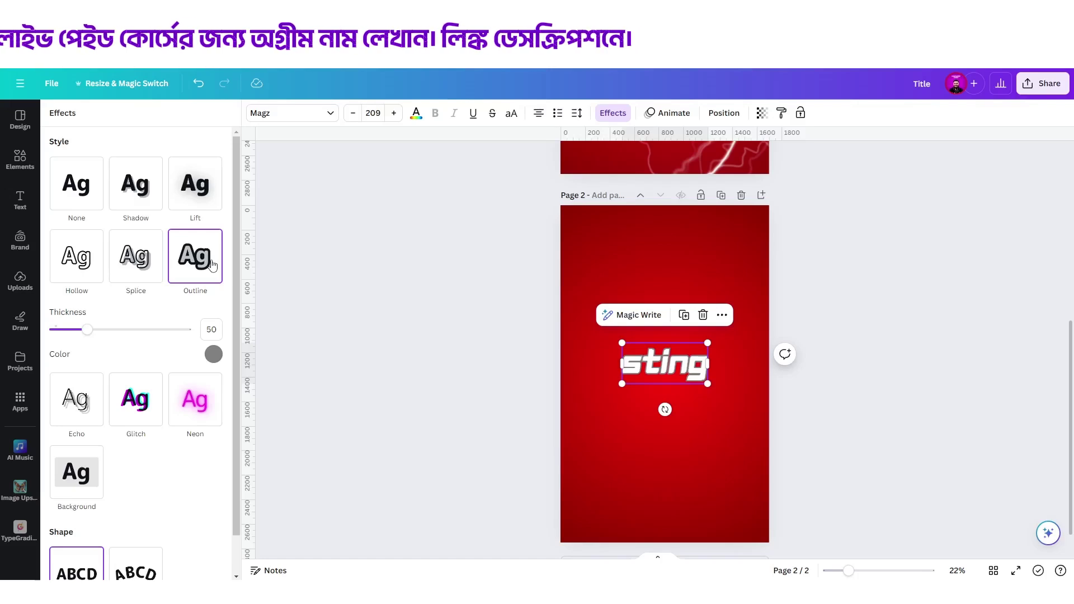
left_click(214, 354)
left_click(90, 412)
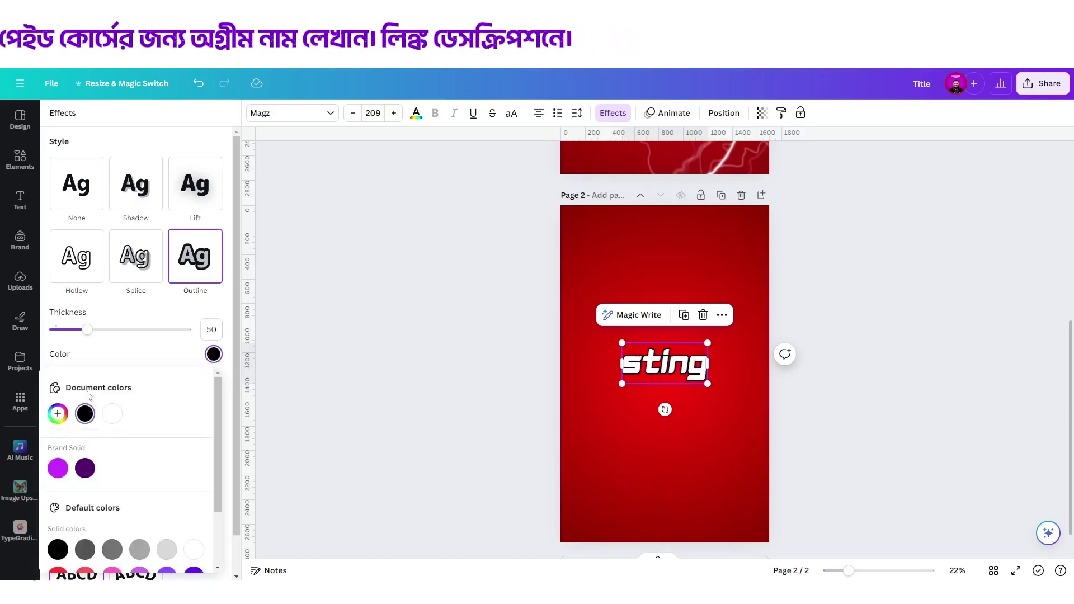
left_click_drag(87, 329, 239, 339)
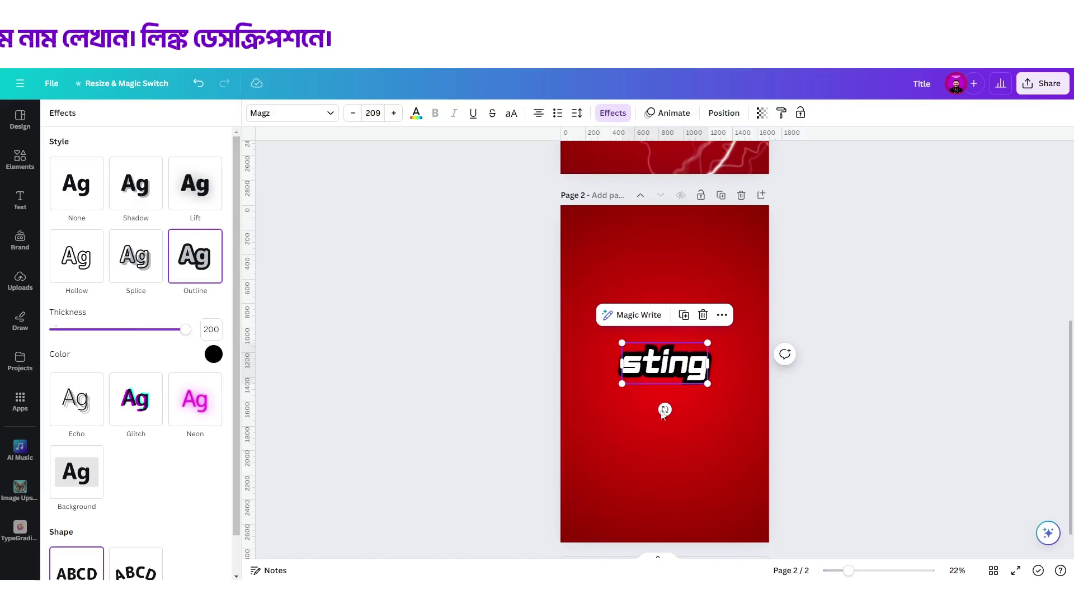
Tighten the letter spacing of the page 2 sting text to -26.
scroll(677, 401, "up", 5)
scroll(677, 400, "up", 3)
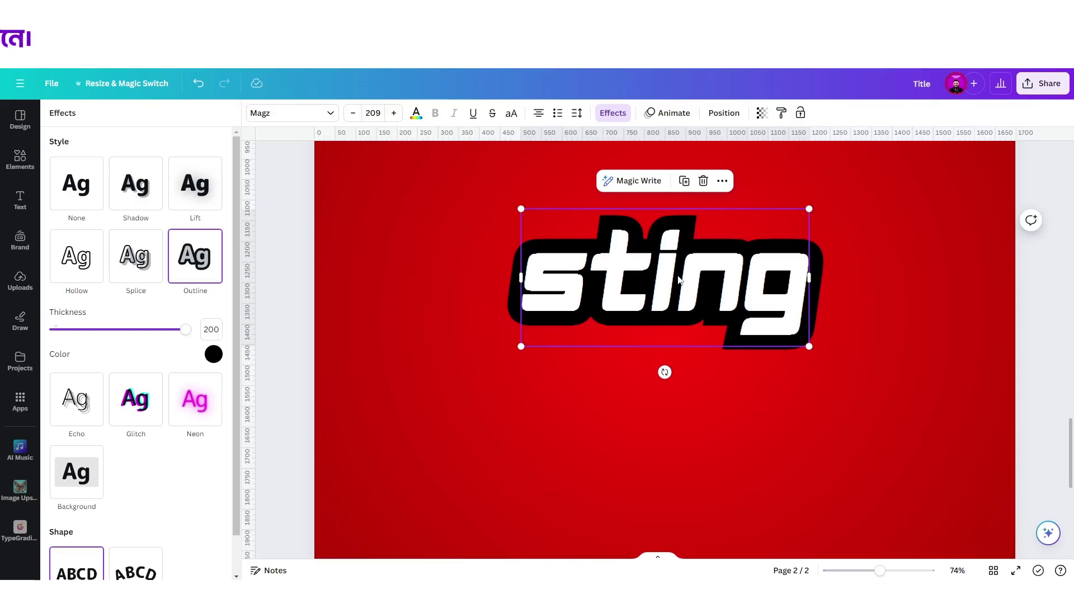
left_click(577, 113)
mouse_move(604, 163)
left_mouse_down()
mouse_move(596, 193)
mouse_move(601, 176)
left_mouse_up()
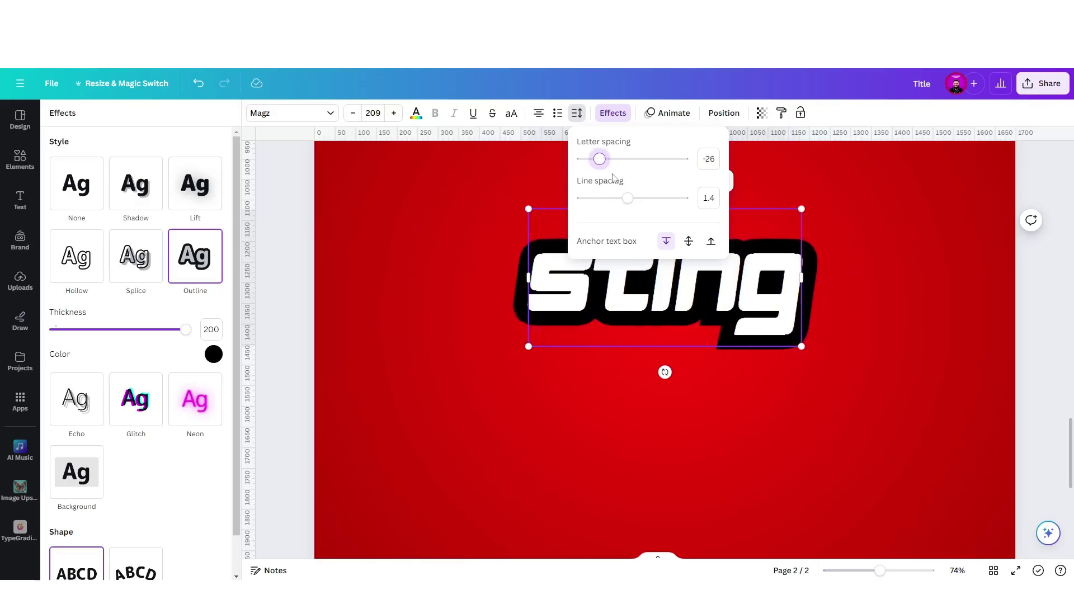
left_click(929, 241)
left_click(929, 242)
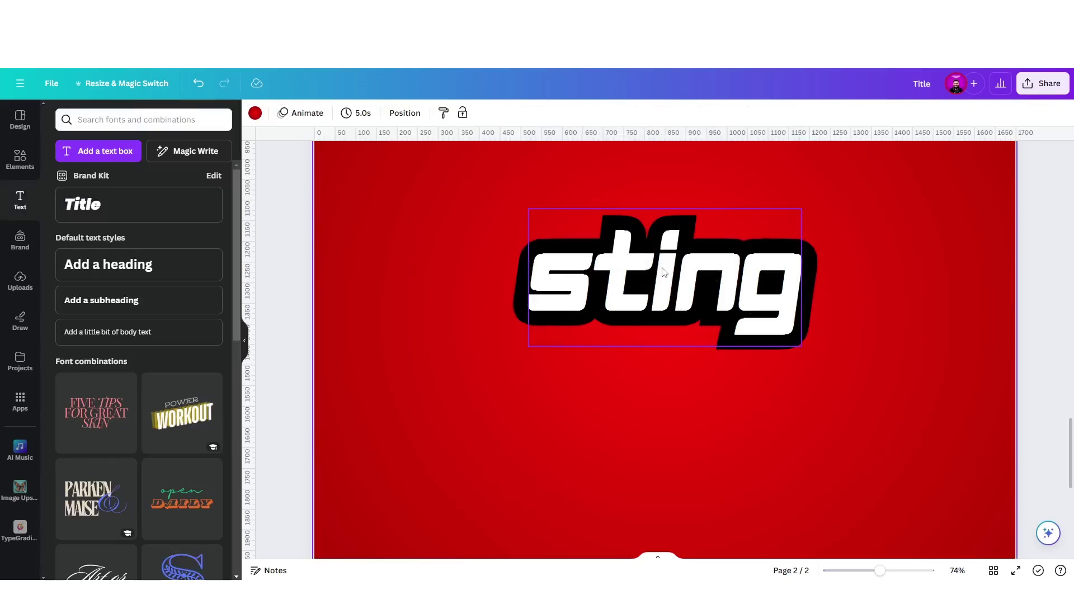
Enlarge the outlined sting text to about font size 251 and centre it horizontally on page 2.
scroll(664, 273, "down", 5)
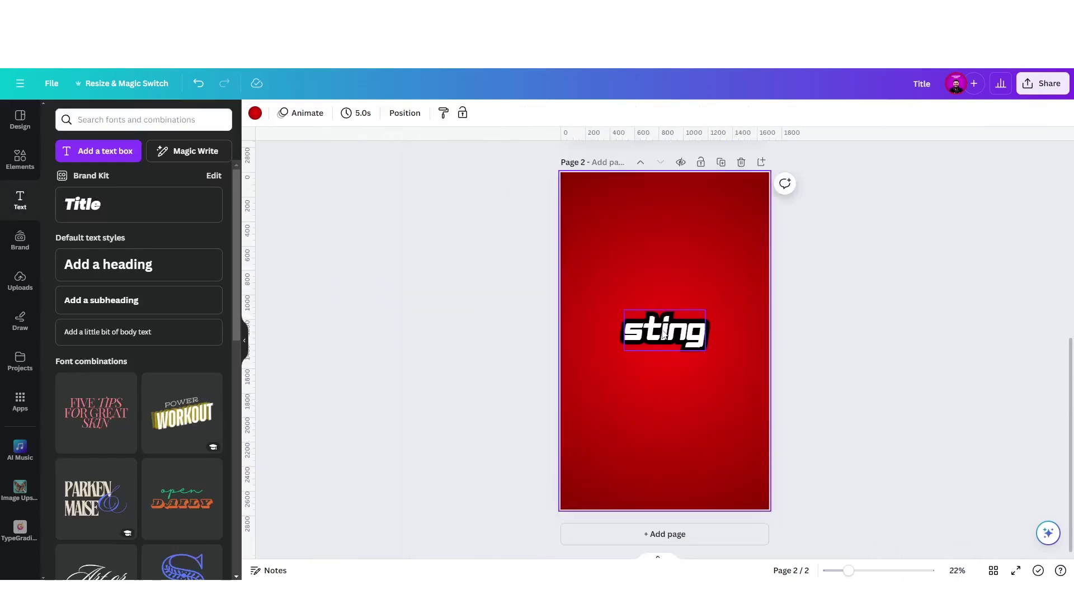
left_click(629, 317)
left_click_drag(624, 310, 610, 304)
left_click_drag(694, 334, 698, 331)
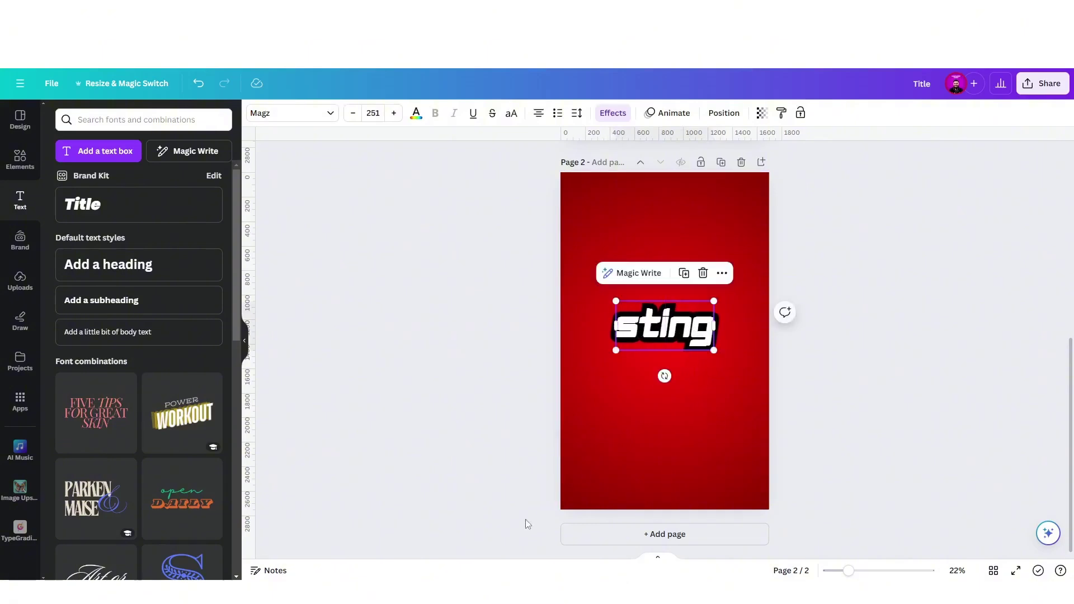
Review the reference can's scorpion, and browse the Google image results for "creative scorpion logo" for a suitable stylised scorpion.
key("alt+Tab")
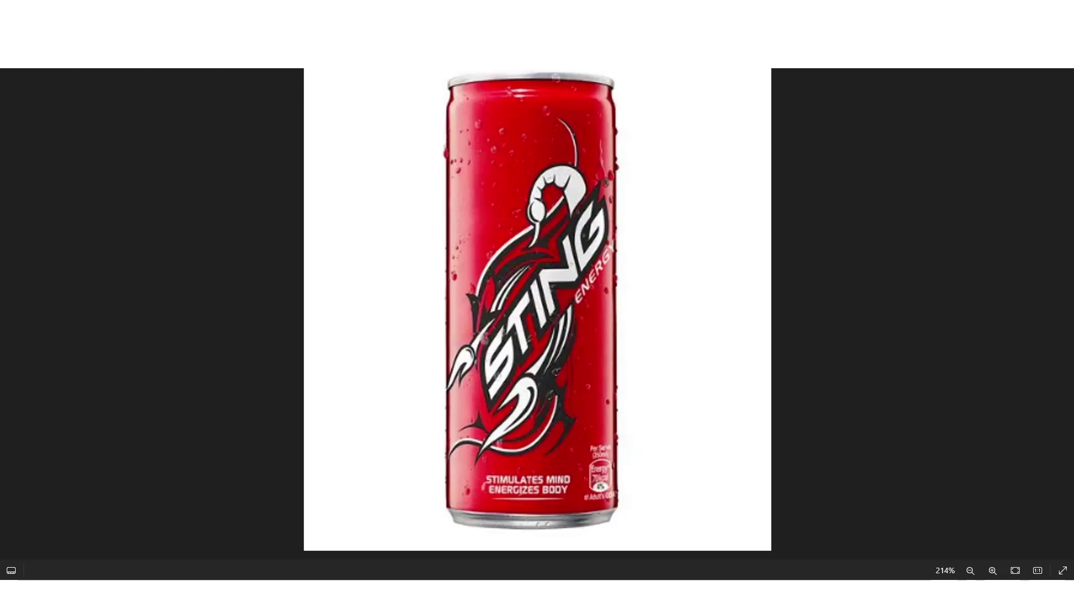
key("alt+Tab")
left_click(695, 360)
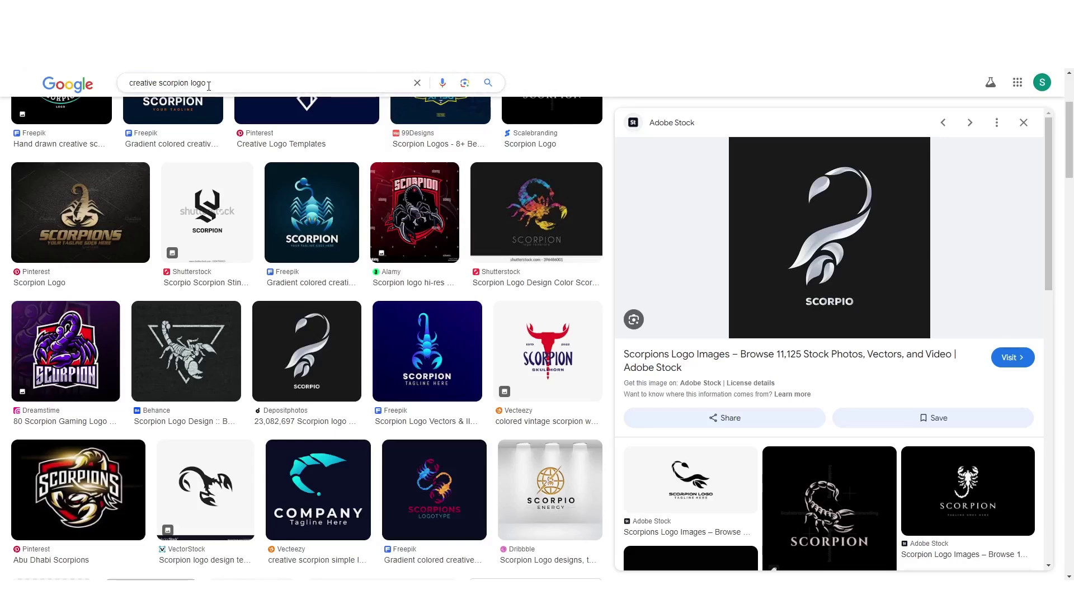
scroll(327, 380, "down", 3)
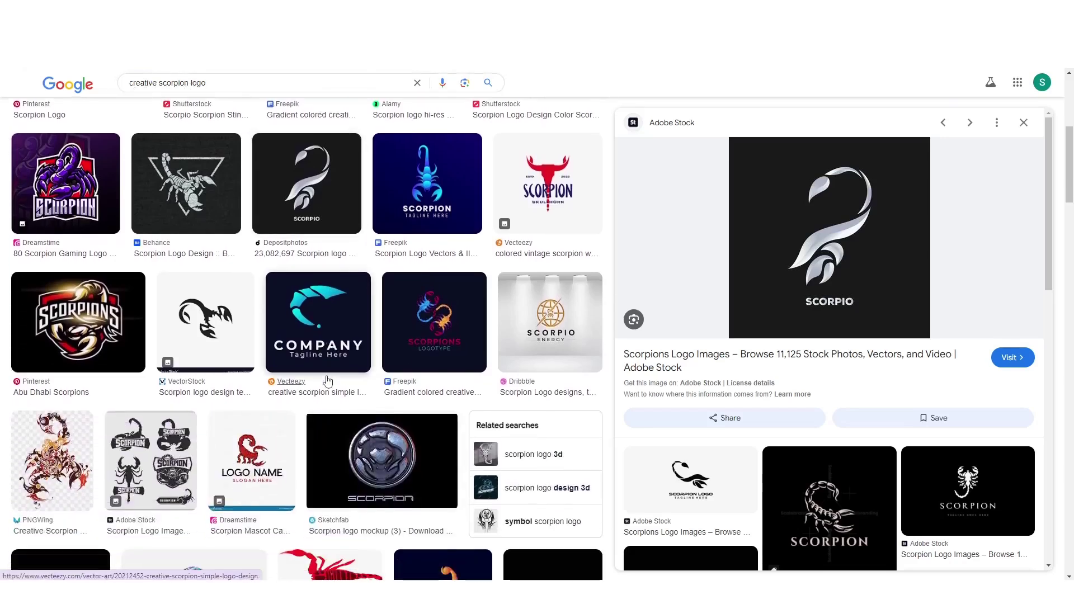
scroll(327, 380, "down", 1)
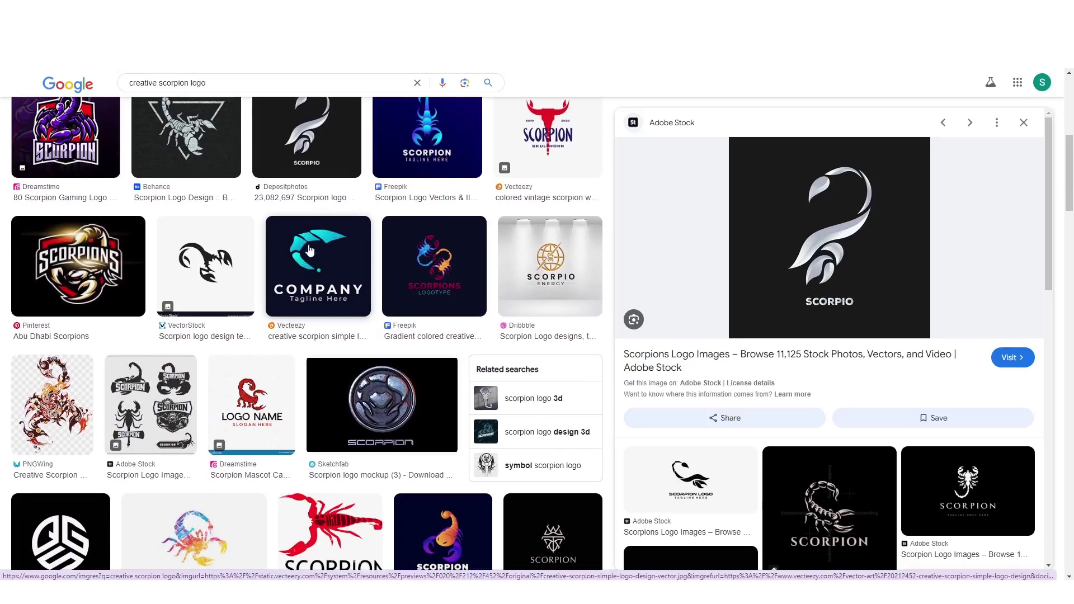
scroll(330, 276, "down", 6)
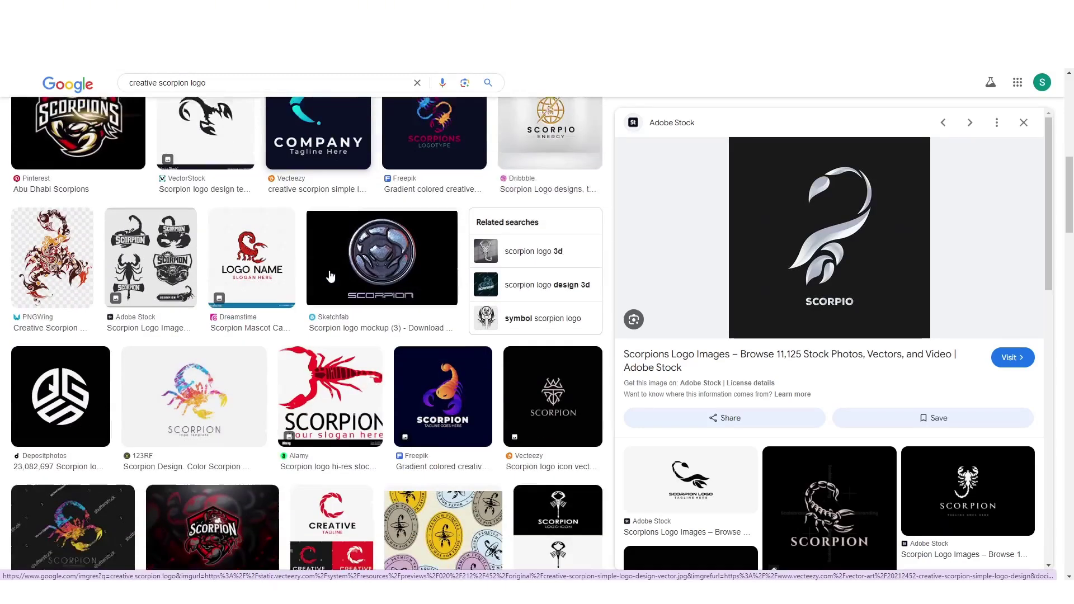
scroll(334, 331, "down", 2)
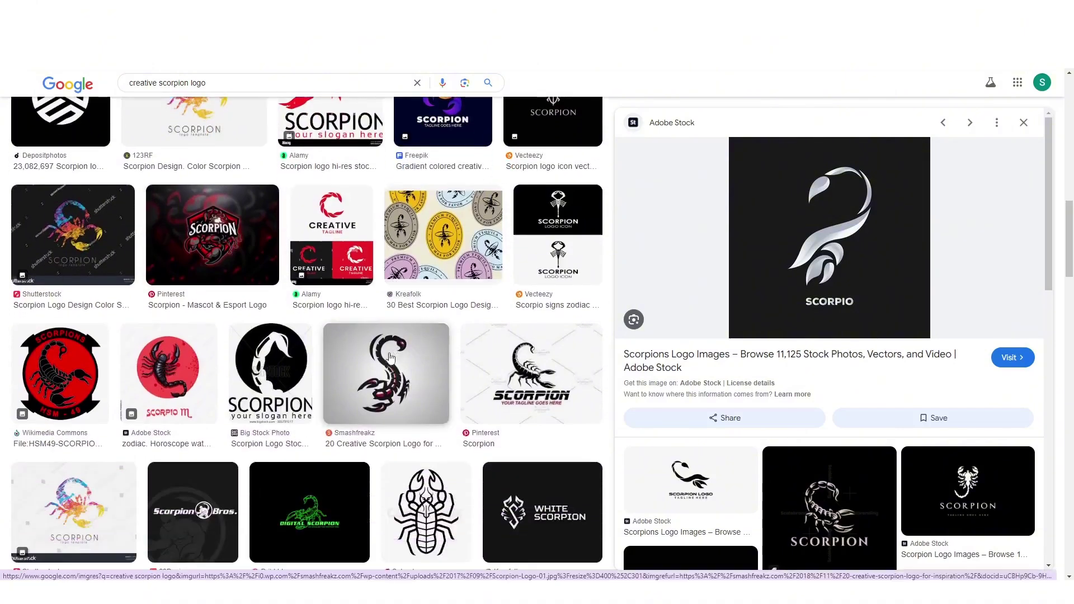
scroll(442, 447, "down", 3)
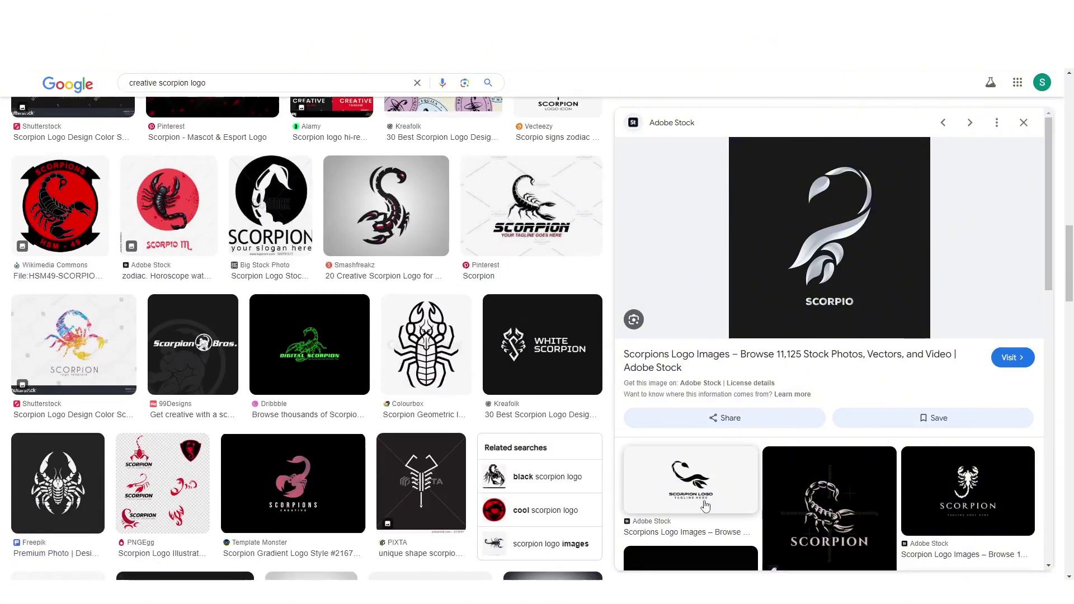
scroll(511, 355, "up", 6)
scroll(511, 355, "up", 4)
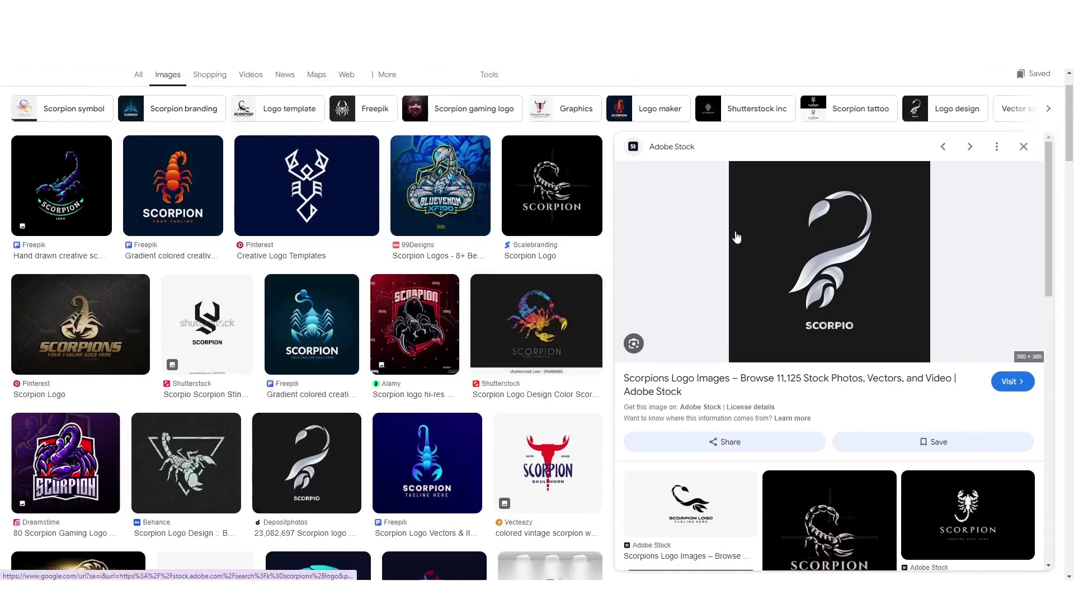
Bring the silver SCORPIO logo image from the search results onto page 2 in Canva, shrink it and place it above the sting text.
left_click_drag(845, 255, 692, 274)
key("ctrl+plus")
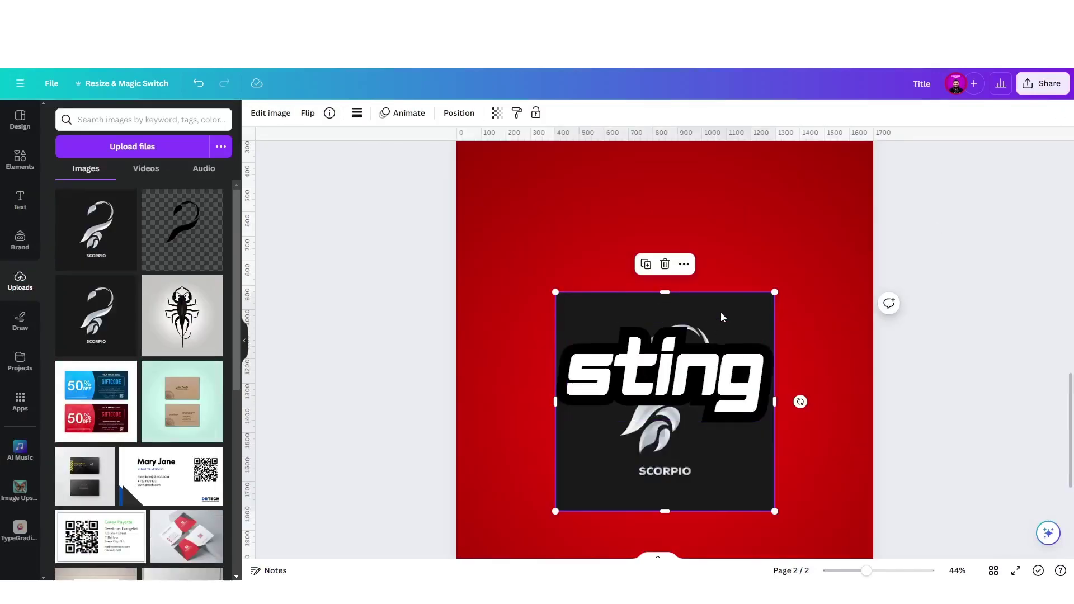
left_click_drag(721, 312, 721, 190)
left_click_drag(774, 389, 741, 295)
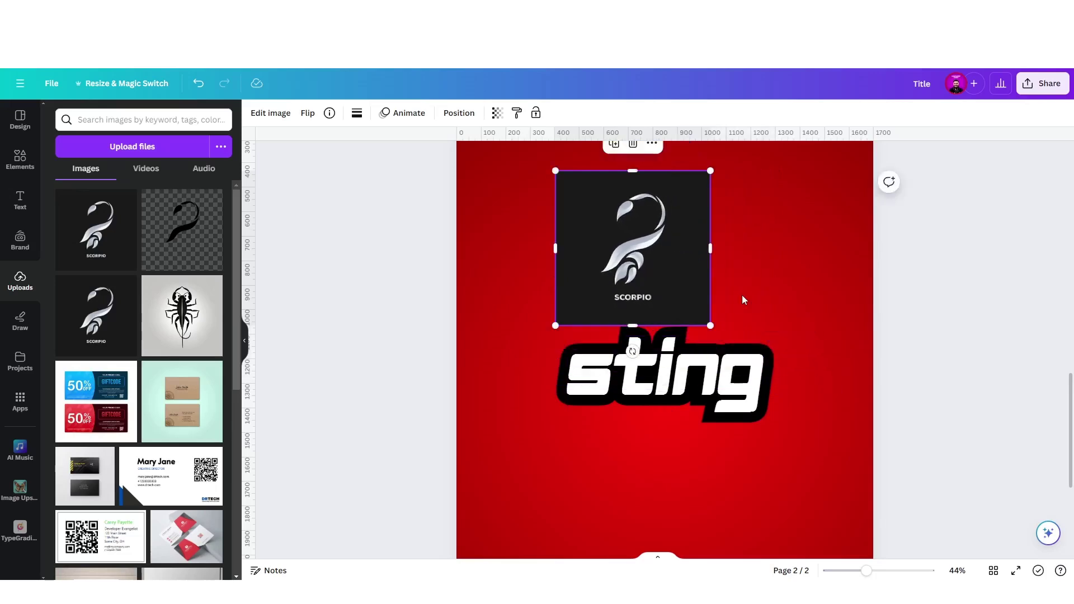
Remove the scorpion image's background and erase its small lower claw shapes and the SCORPIO wording with a size 38 brush.
left_click(271, 113)
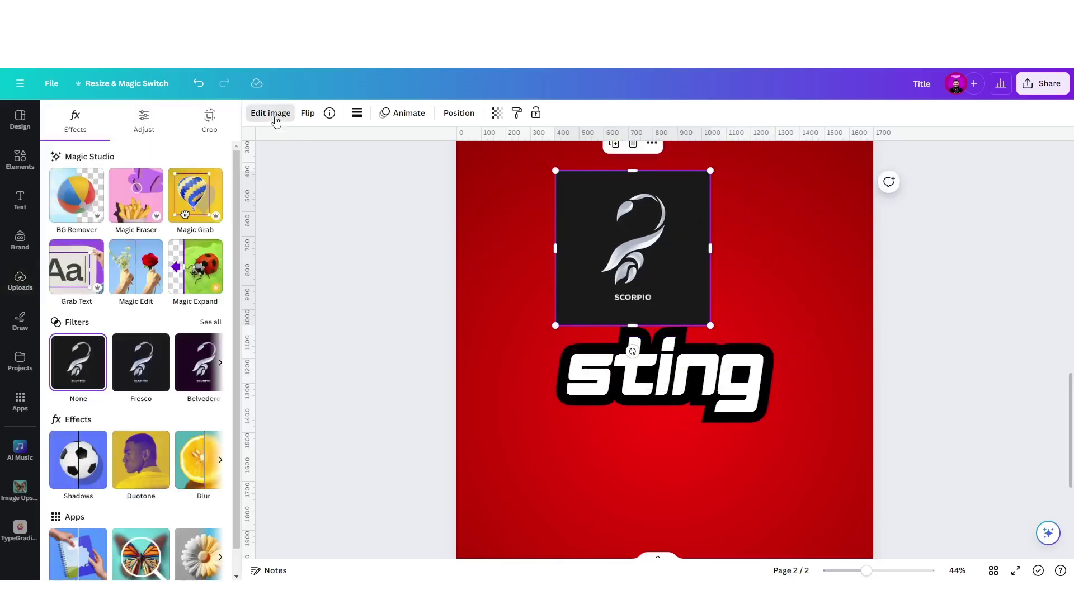
left_click(77, 196)
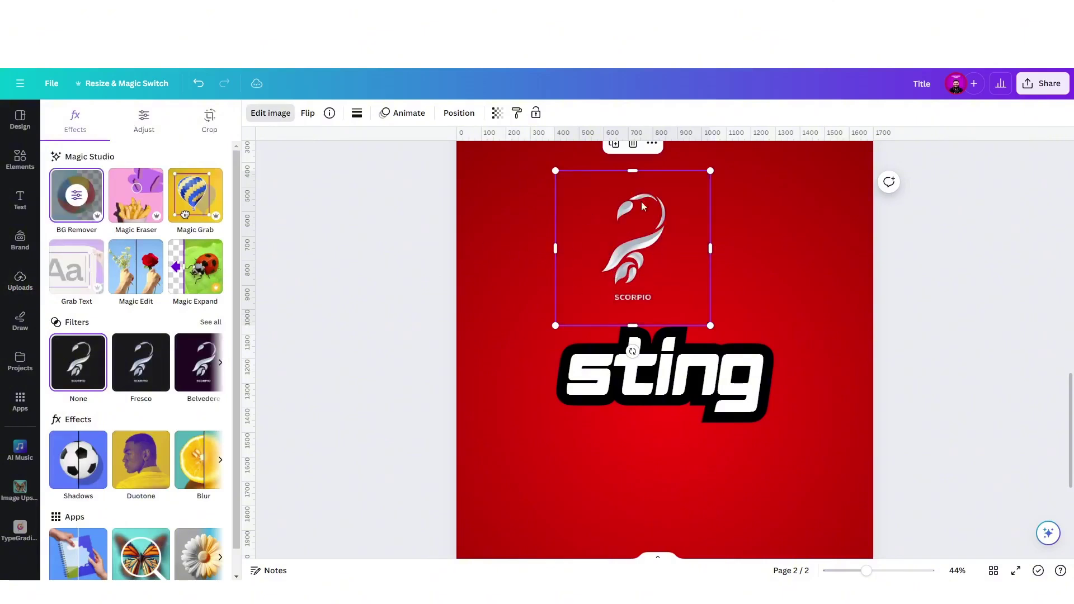
left_click(83, 196)
scroll(674, 403, "up", 5)
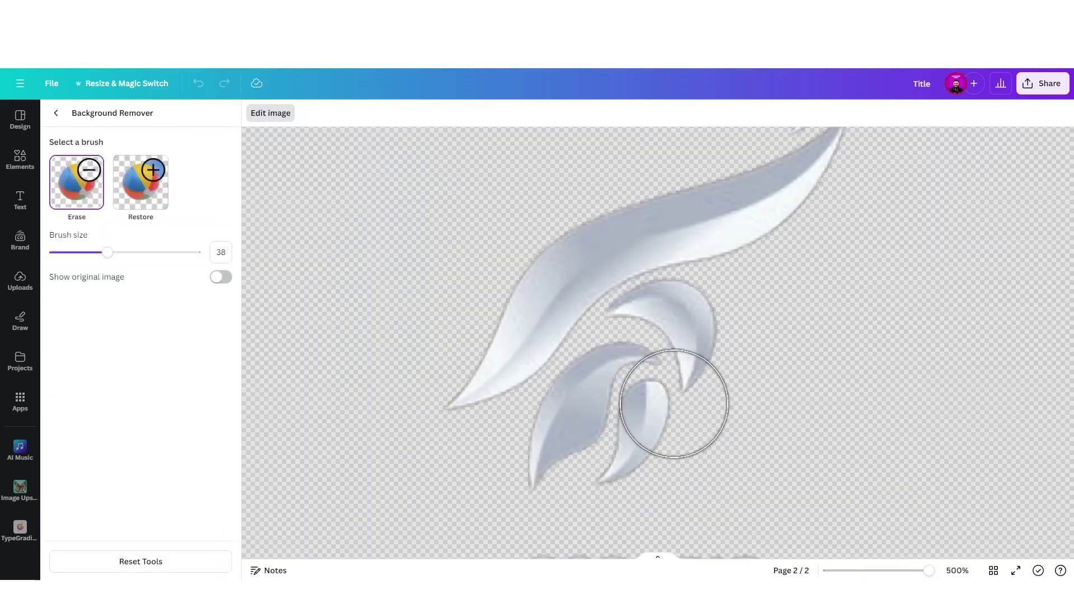
mouse_move(674, 403)
left_mouse_down()
mouse_move(641, 347)
mouse_move(658, 331)
mouse_move(677, 331)
mouse_move(685, 355)
mouse_move(618, 383)
mouse_move(566, 457)
mouse_move(651, 437)
mouse_move(652, 392)
left_mouse_up()
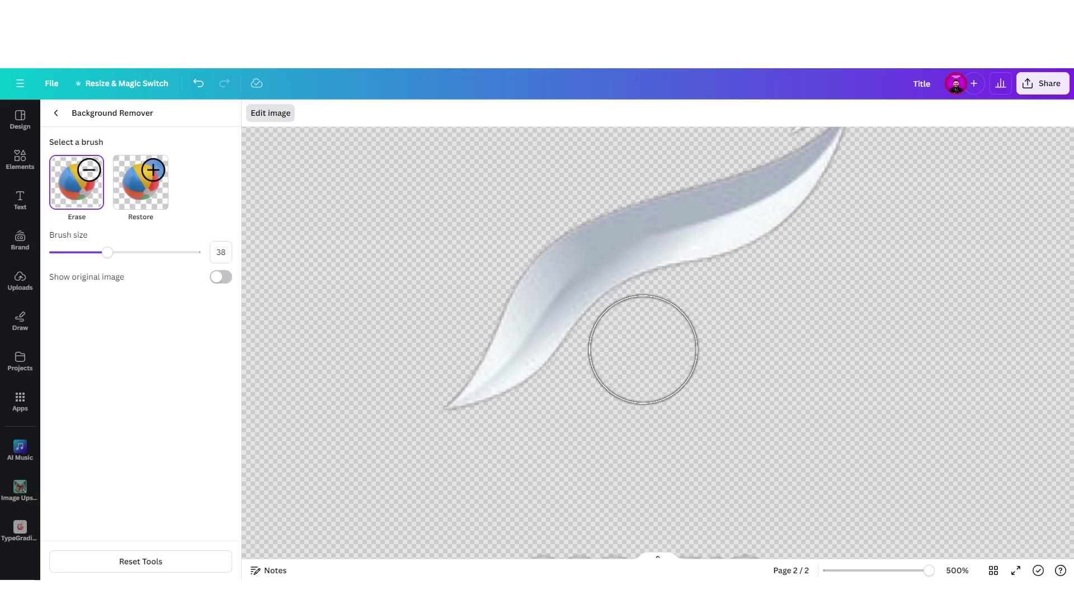
scroll(686, 386, "down", 3)
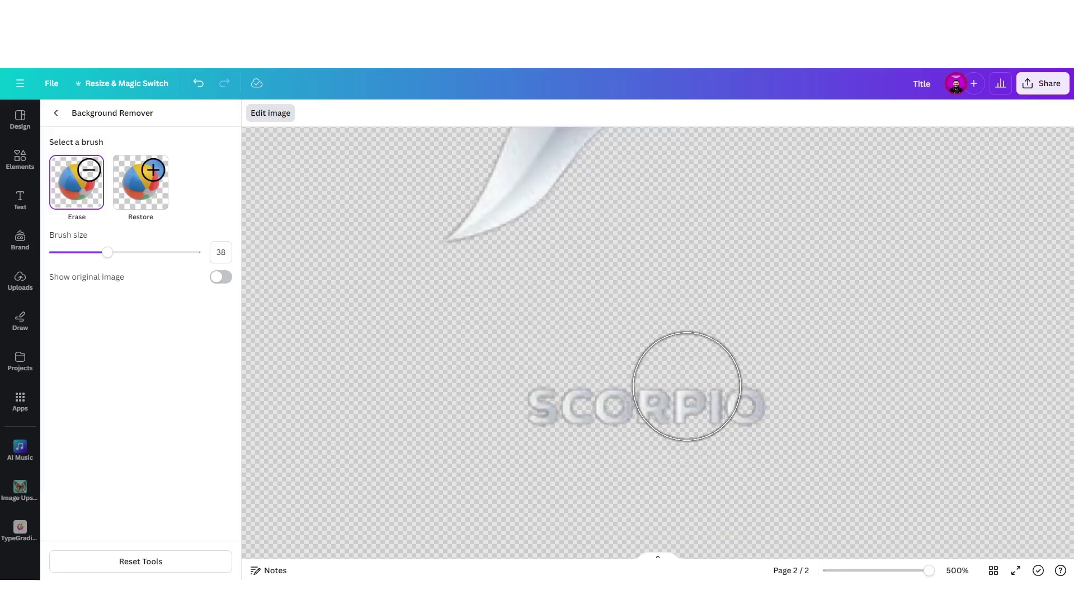
left_click_drag(523, 401, 789, 403)
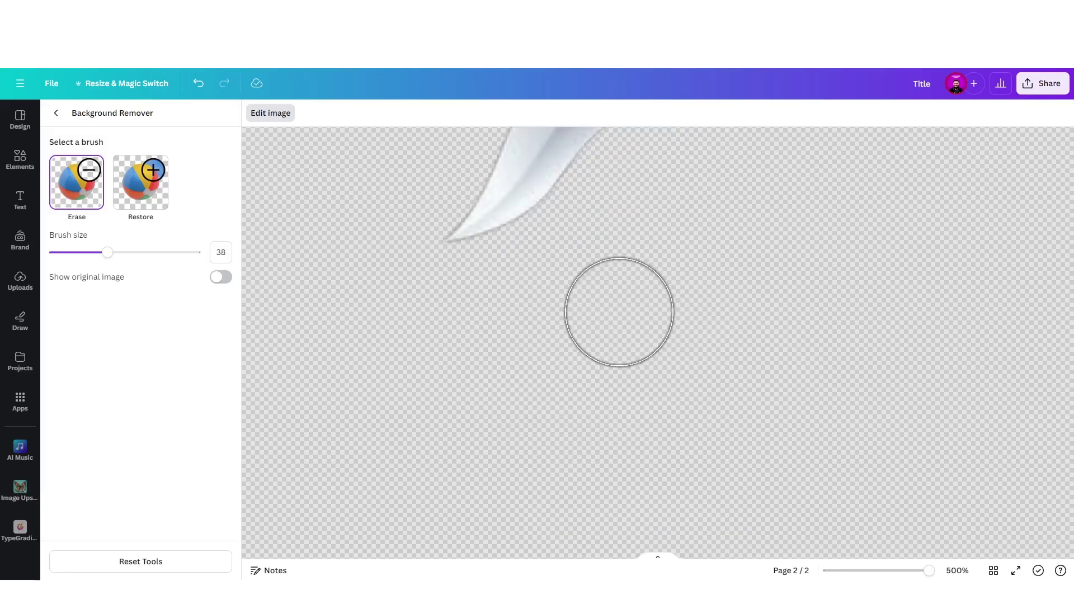
Finish the background erasing, upscale the scorpion image 4x with Image Upscaler and replace the original in the design.
scroll(618, 312, "down", 5)
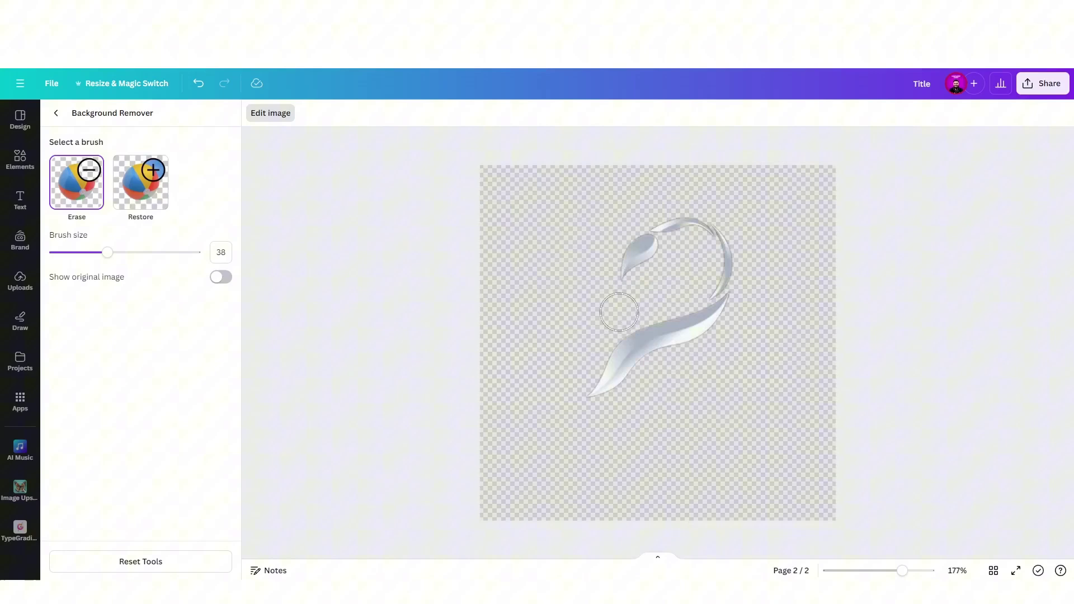
left_click(56, 113)
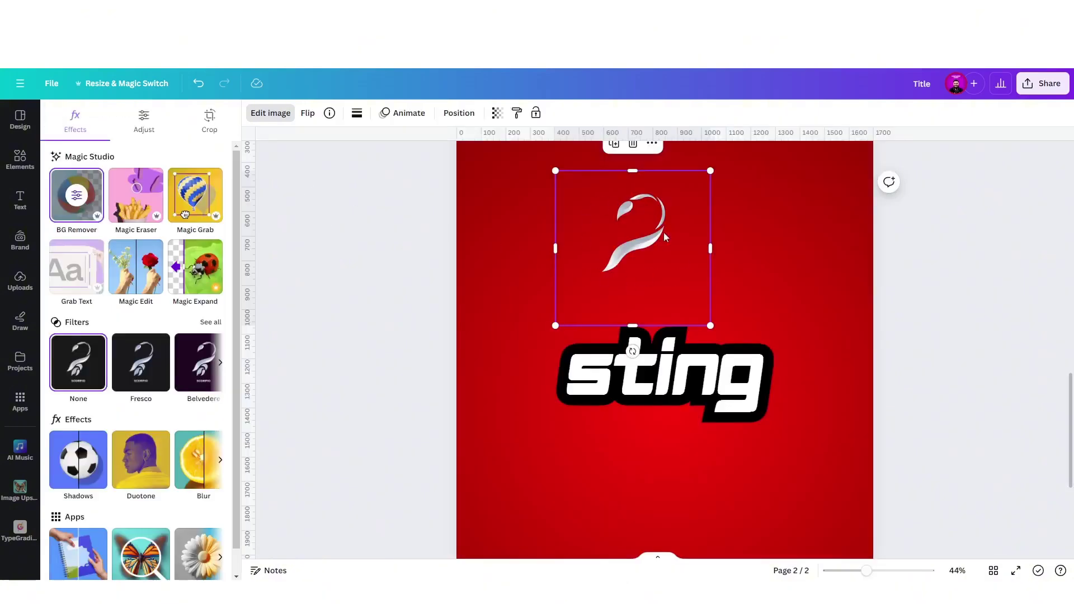
left_click(15, 411)
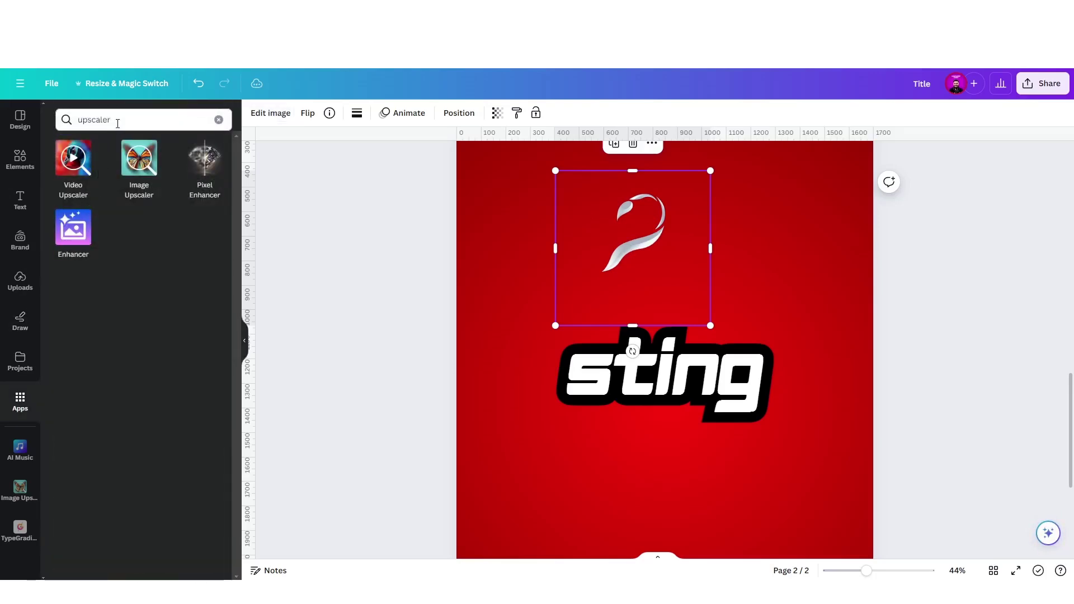
left_click_drag(118, 123, 71, 123)
left_click(132, 316)
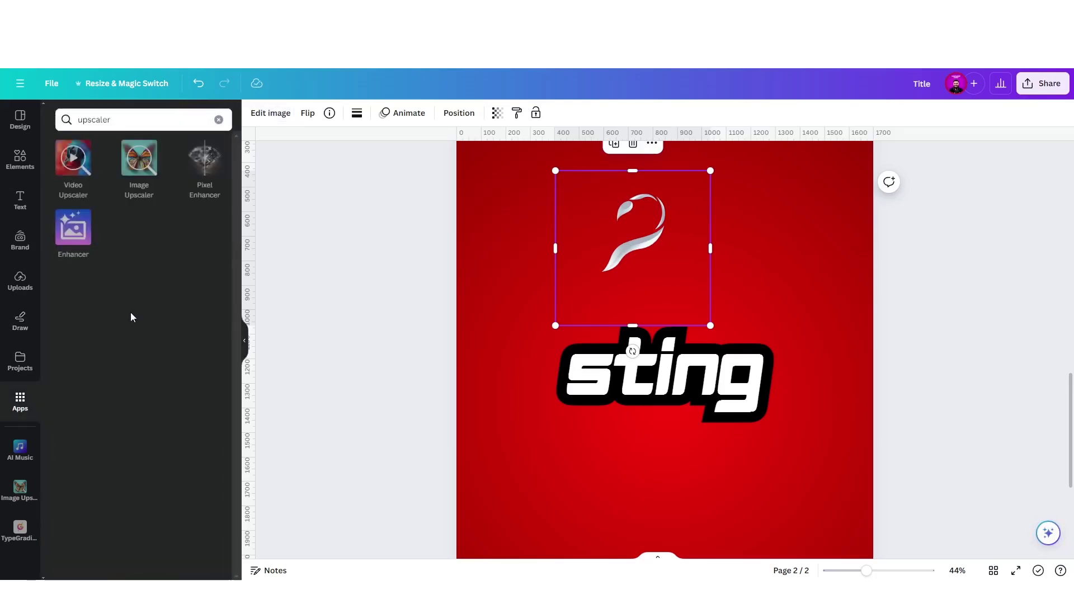
left_click(139, 168)
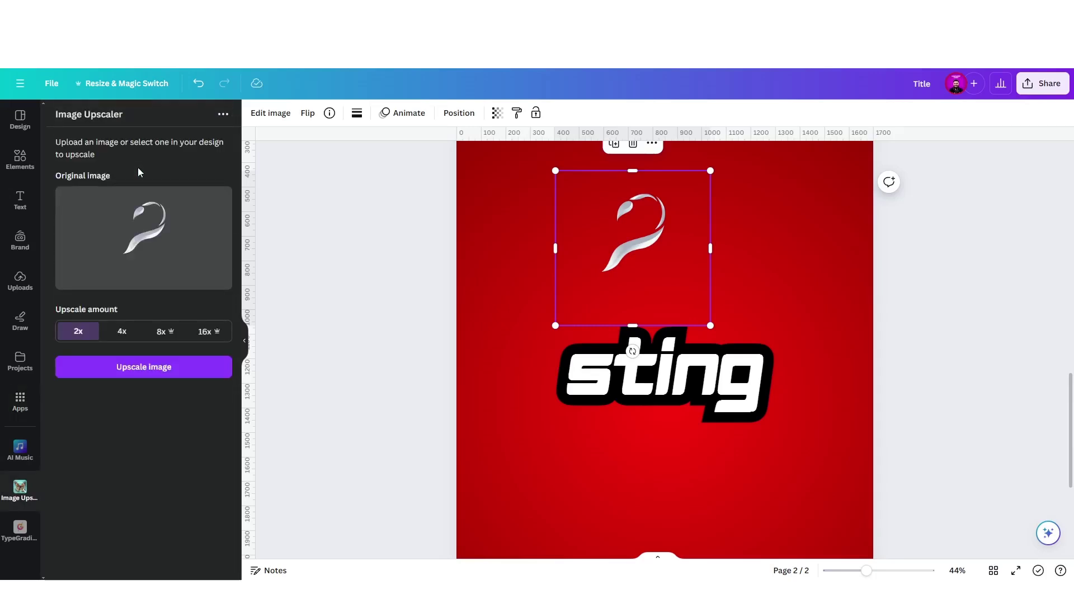
left_click(123, 334)
left_click(128, 369)
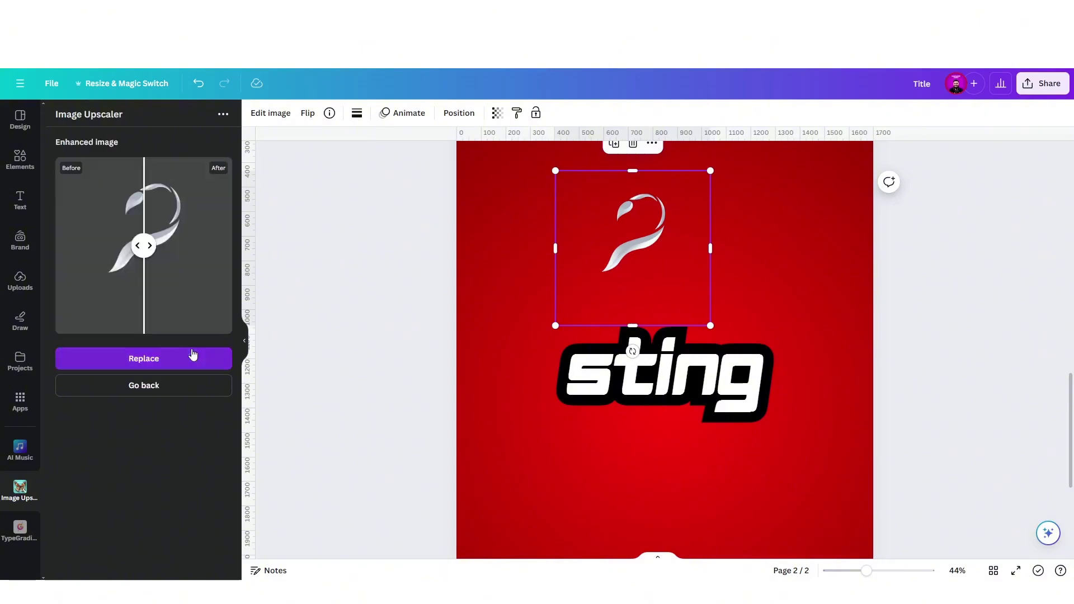
left_click(146, 361)
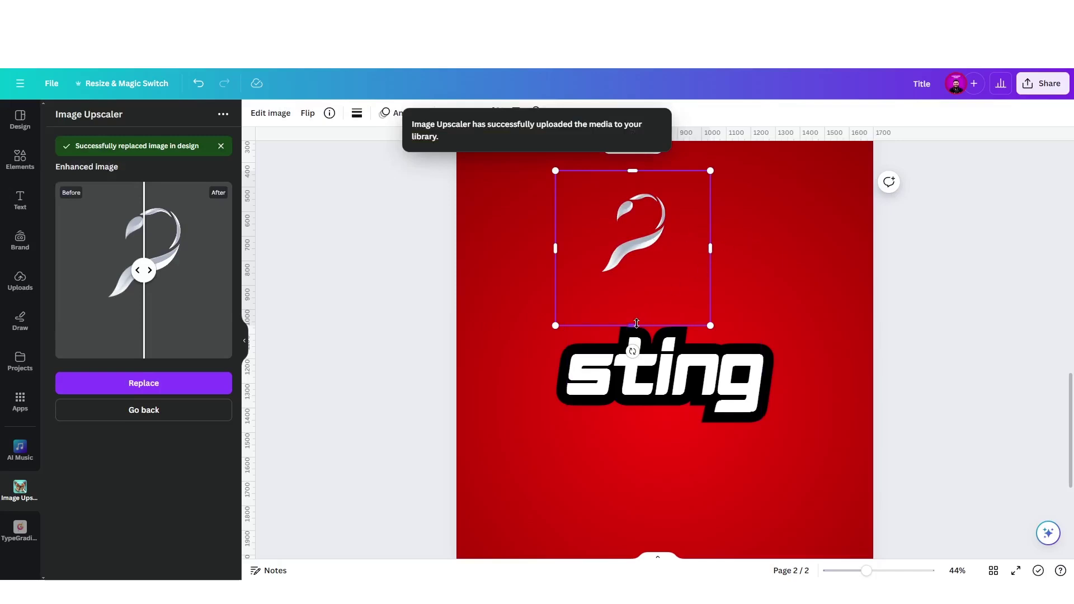
Crop the scorpion image on all four sides so its frame fits closely around the remaining tail shape.
left_click_drag(632, 325, 637, 278)
left_click_drag(628, 175, 628, 191)
left_click_drag(713, 236, 668, 249)
left_click_drag(550, 239, 599, 202)
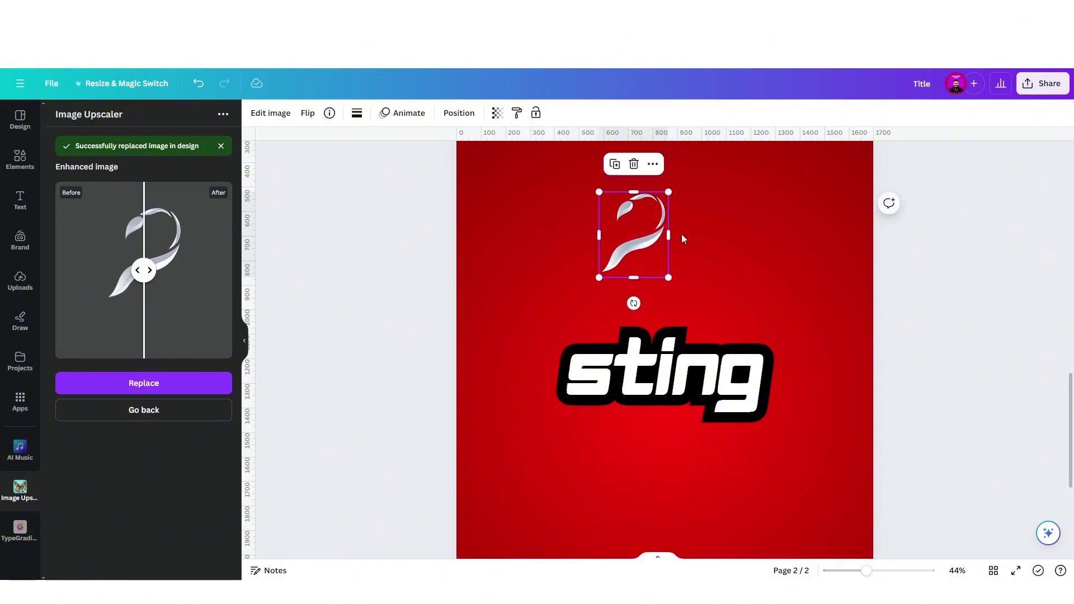
Apply a custom Duotone effect to the scorpion image with white highlights and #FFFFFF shadows.
left_click(20, 160)
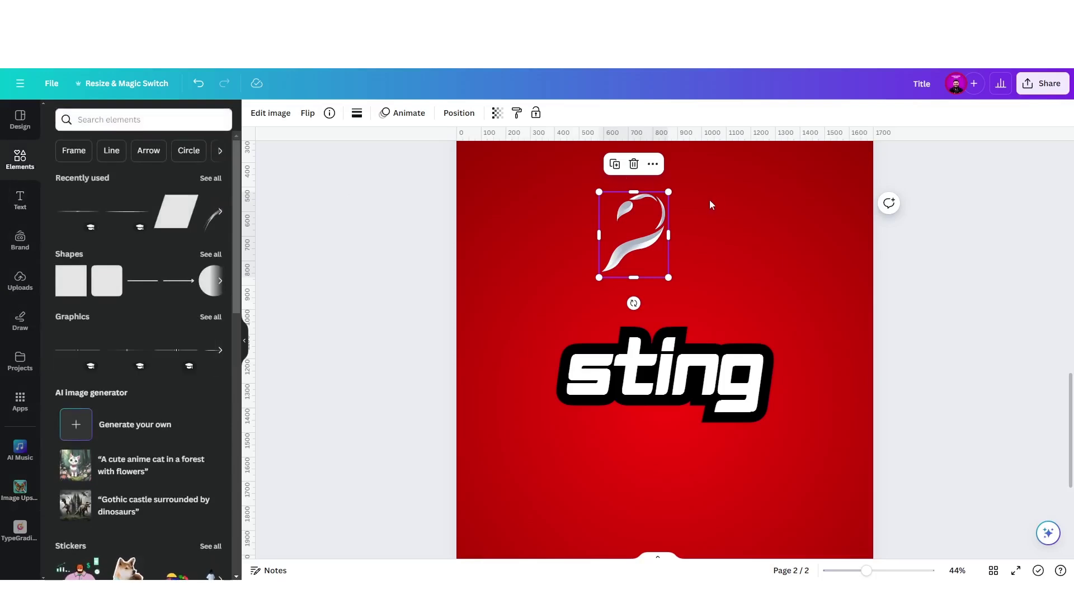
left_click(680, 219)
left_click(654, 223)
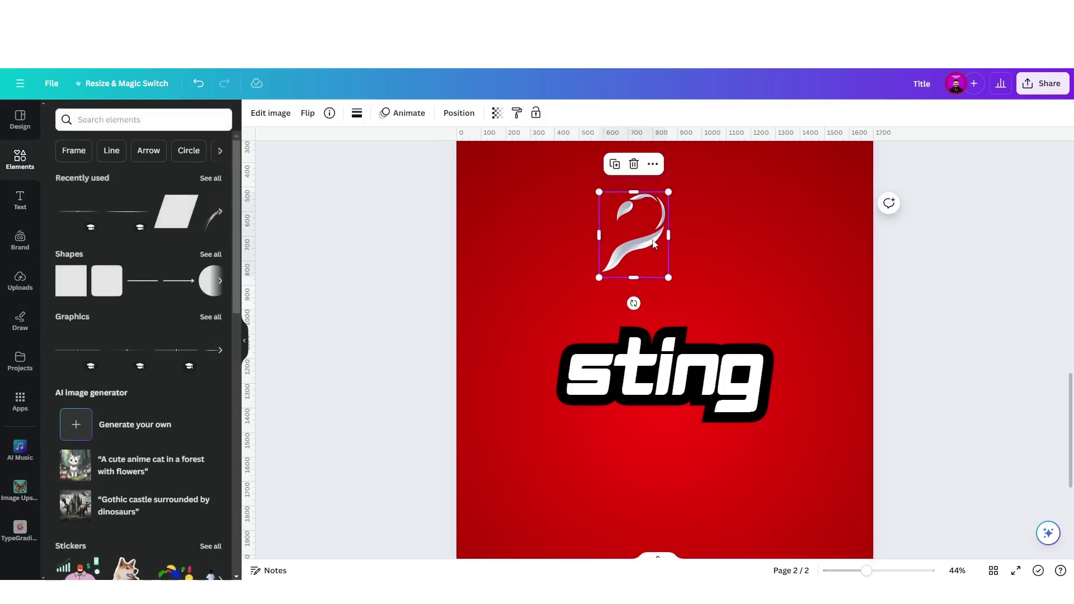
left_click(281, 114)
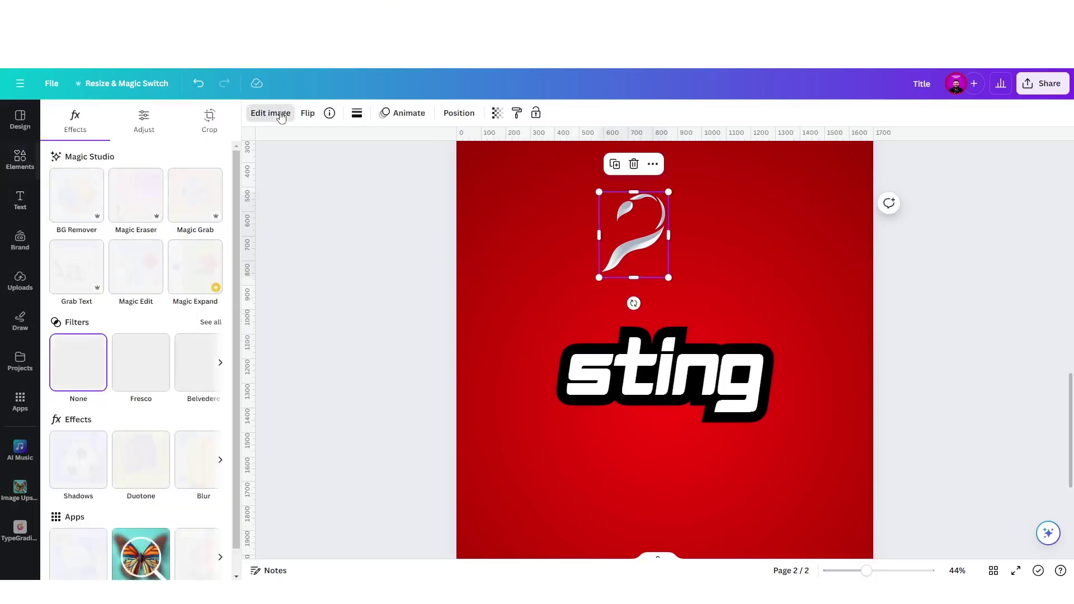
left_click(155, 467)
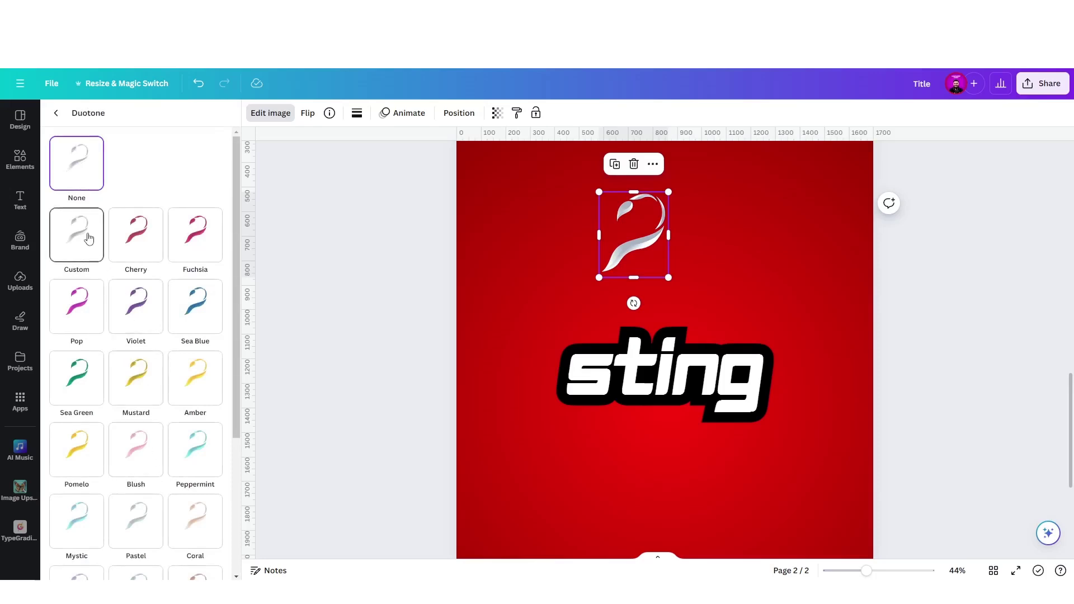
scroll(136, 380, "down", 4)
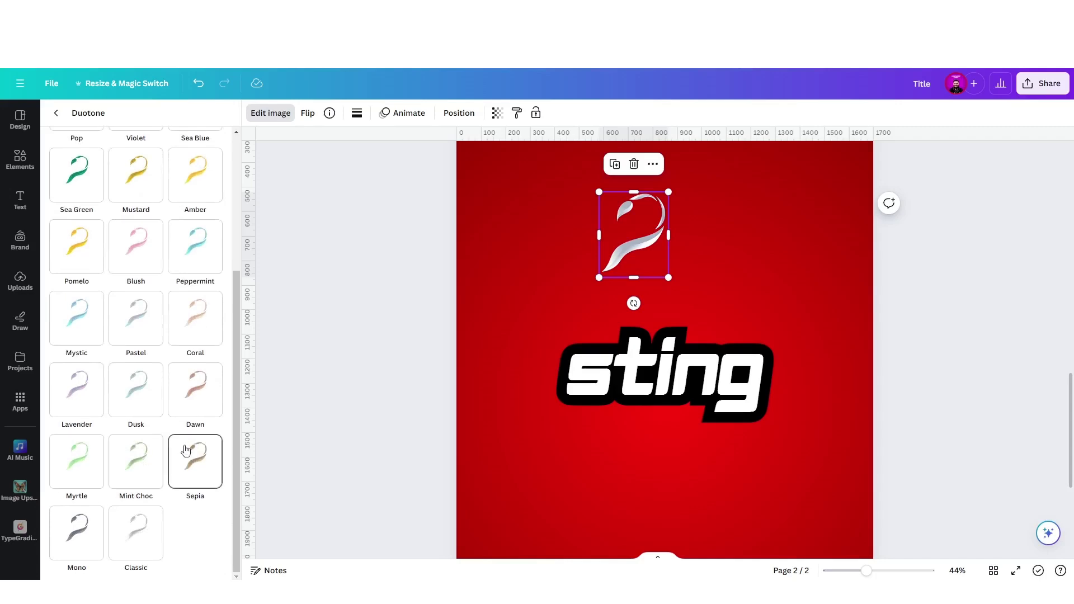
scroll(185, 451, "up", 5)
left_click(68, 241)
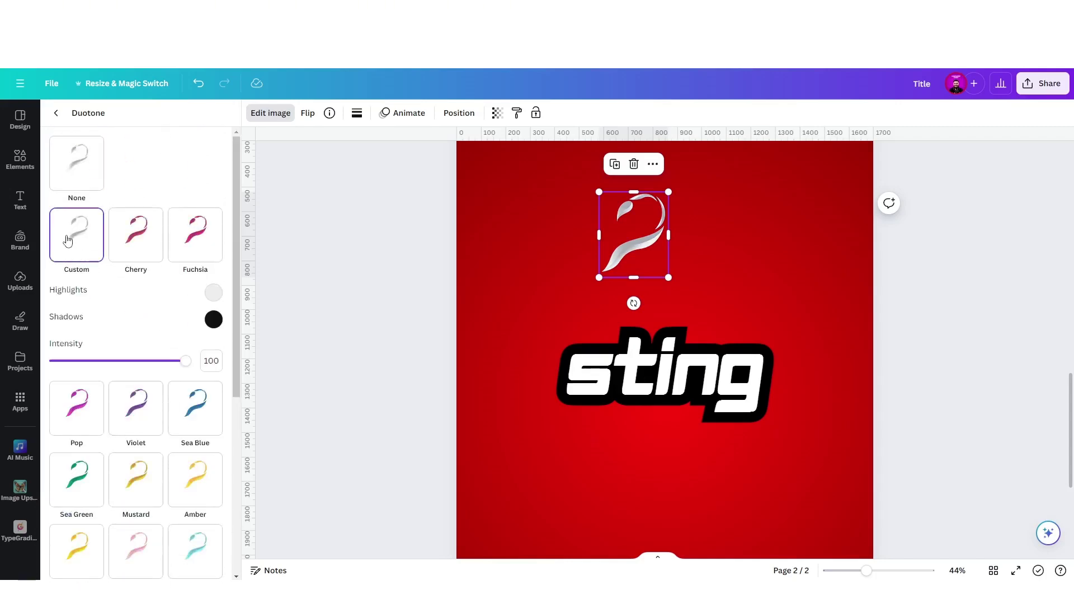
left_click(213, 292)
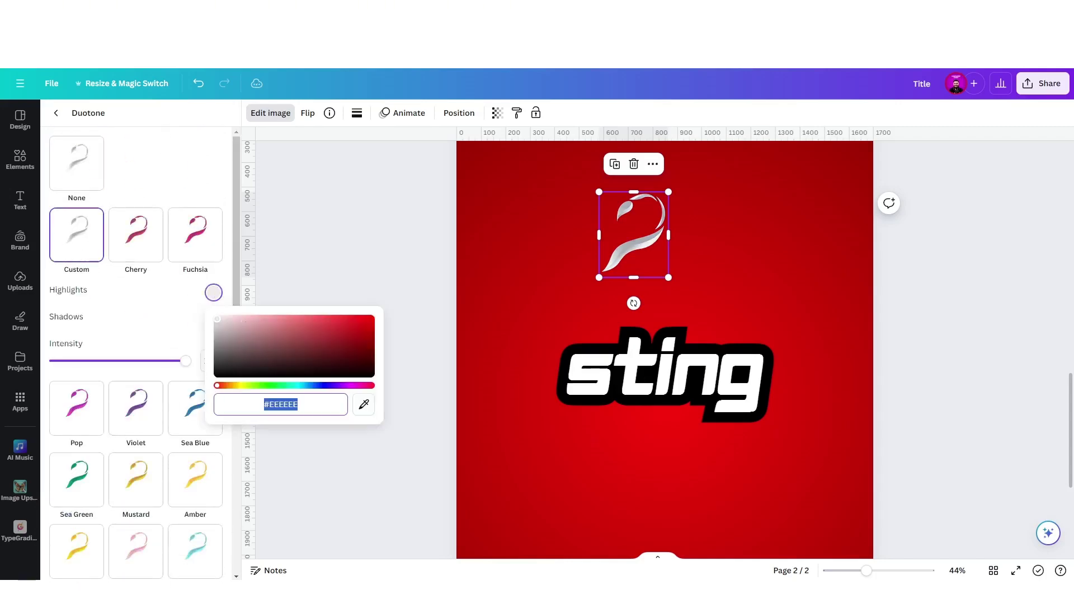
left_click(450, 270)
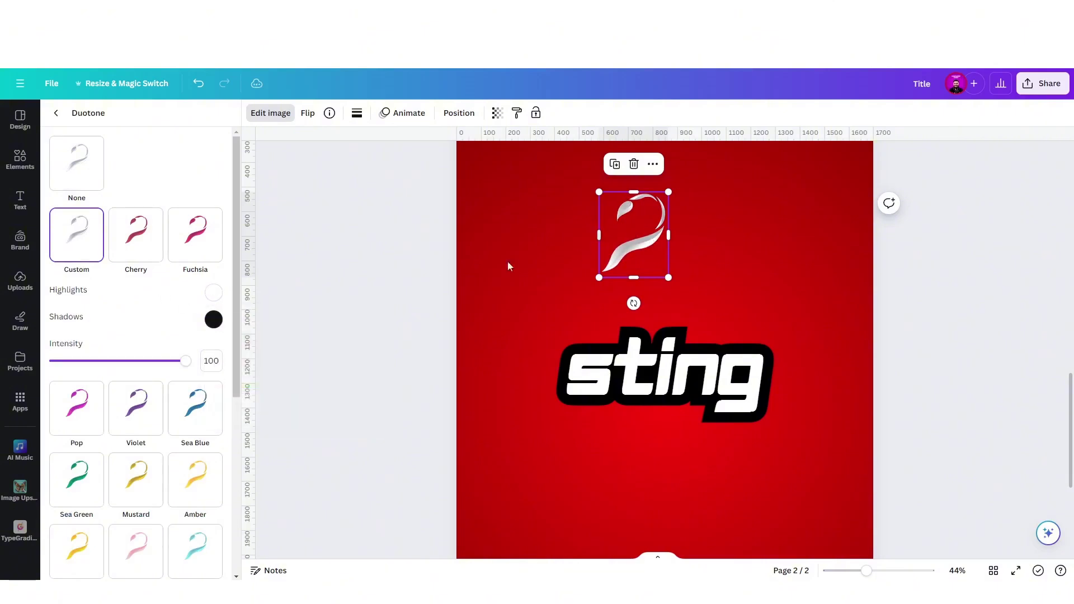
left_click(213, 319)
type("ffffff")
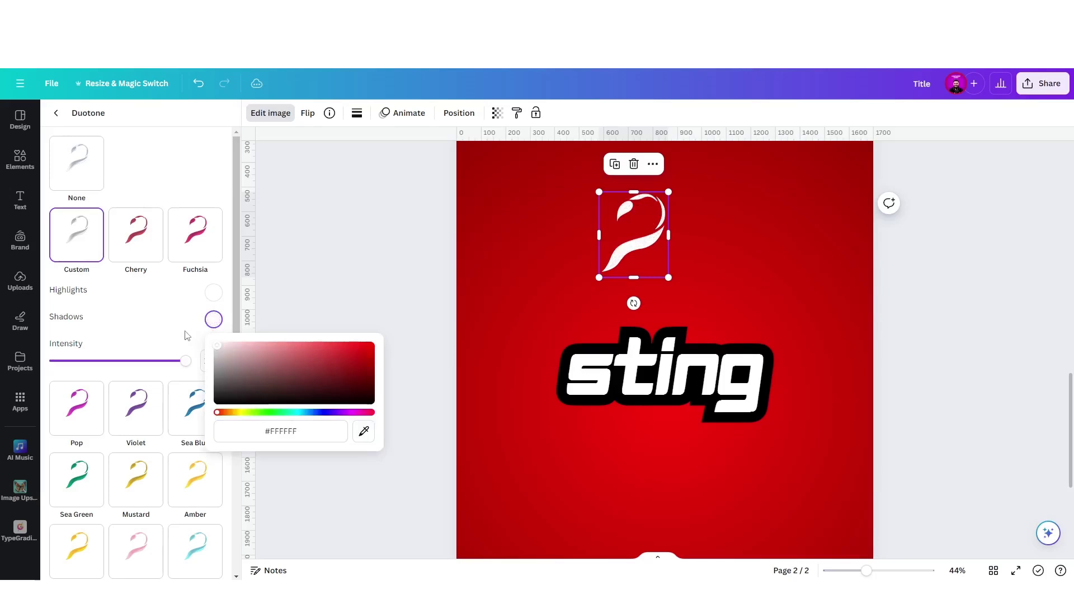
left_click(736, 239)
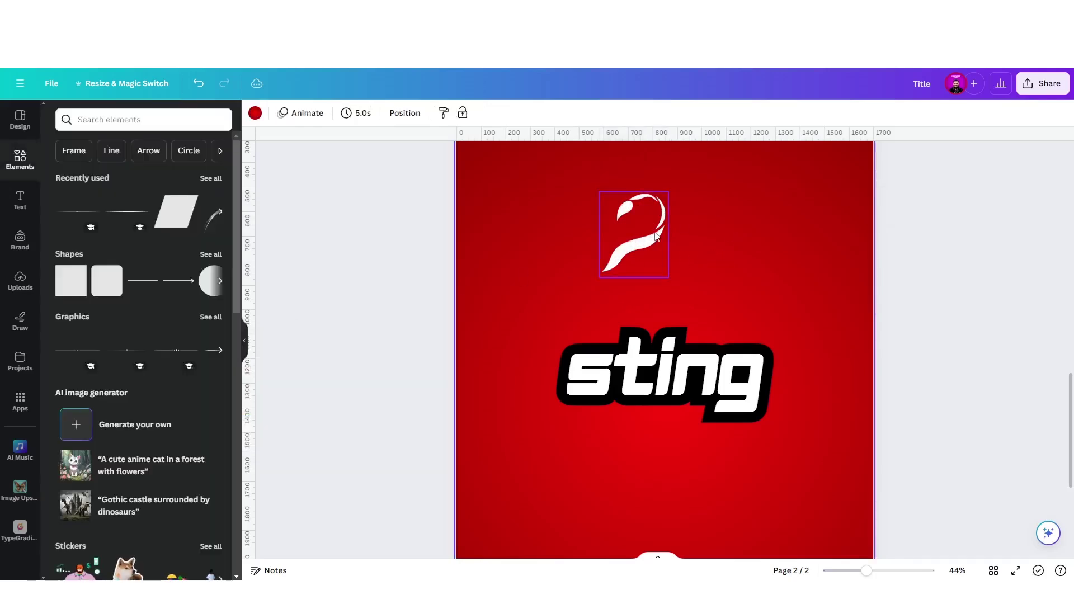
Check the scorpion on the reference can, and enlarge the white scorpion shape to about 500 px wide above the sting text.
left_click(638, 237)
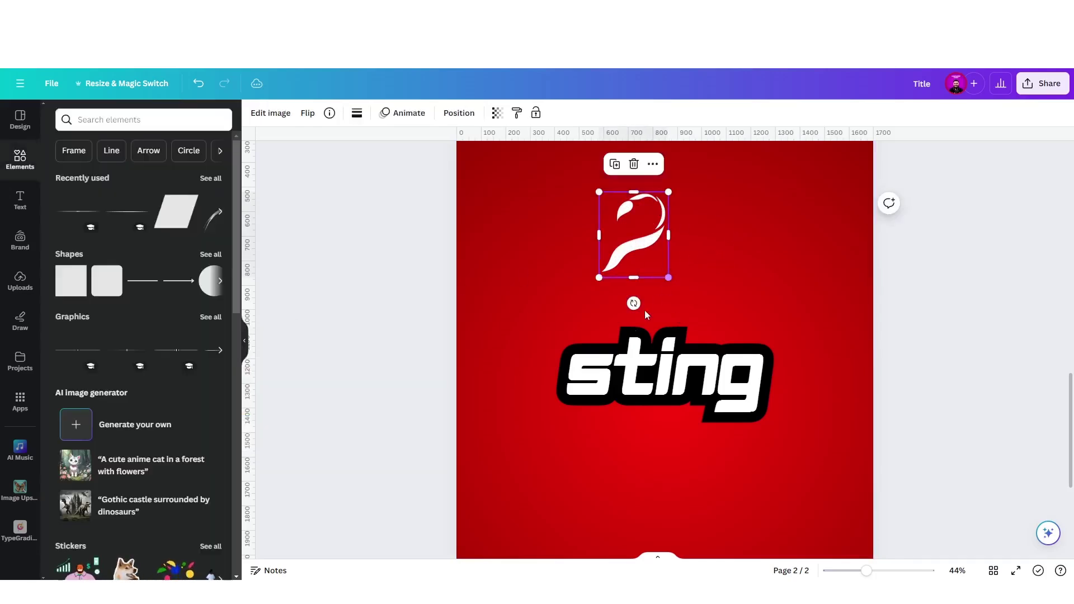
key("alt+Tab")
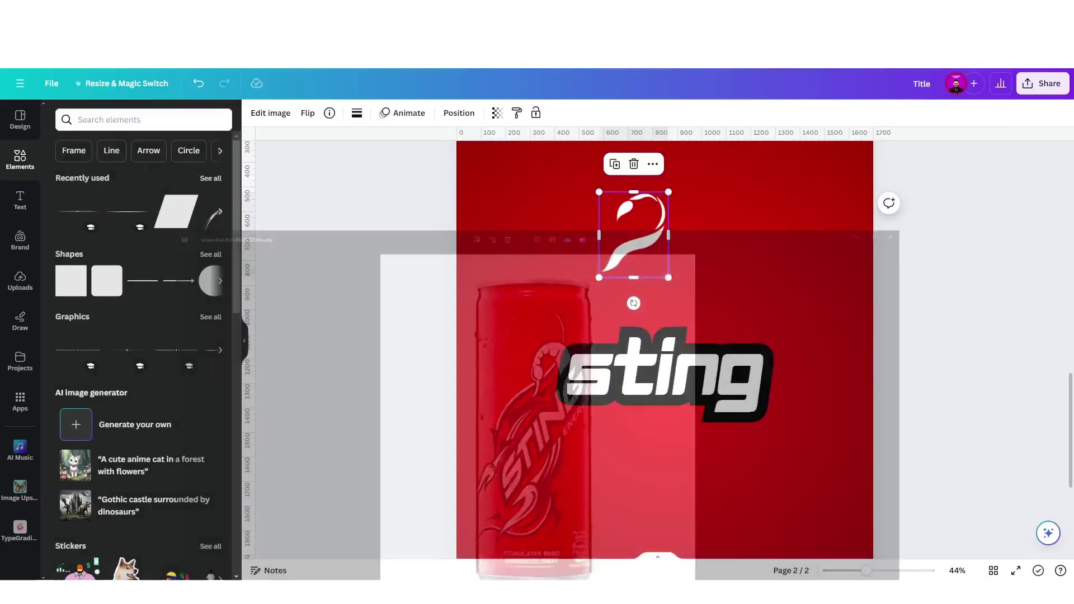
left_click_drag(601, 275, 545, 344)
left_click_drag(625, 287, 656, 269)
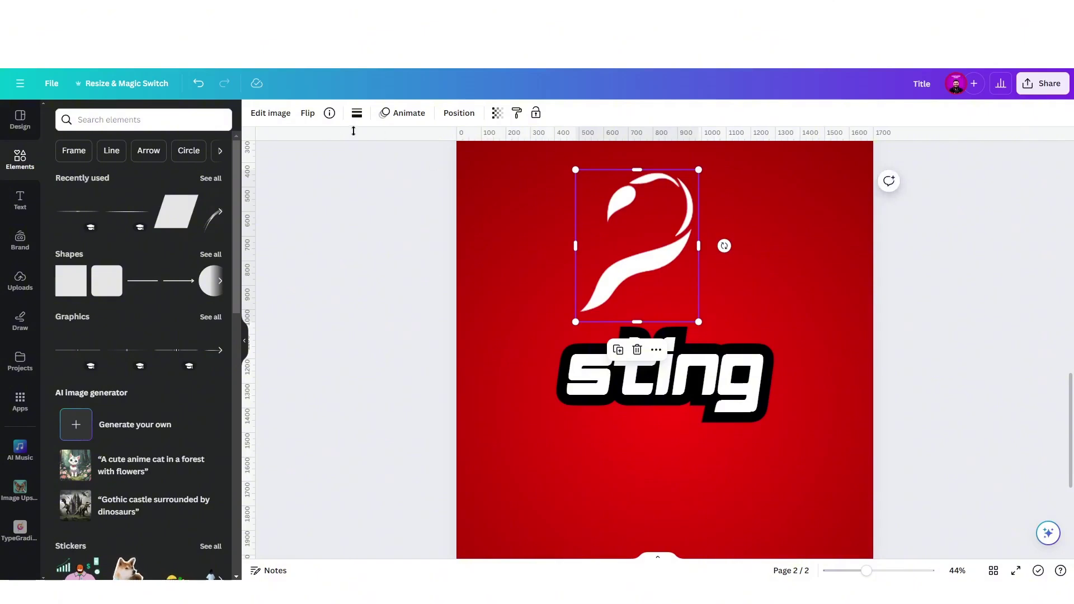
Give the scorpion a black Glow shadow with blur amount 0, intensity 100 and size 29.
left_click(274, 114)
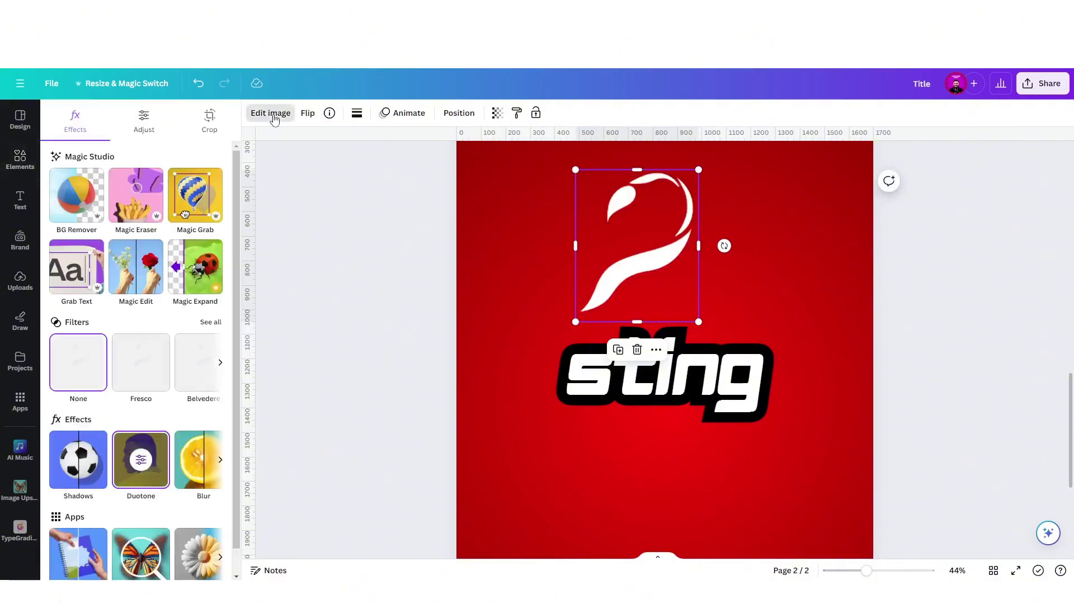
left_click(86, 463)
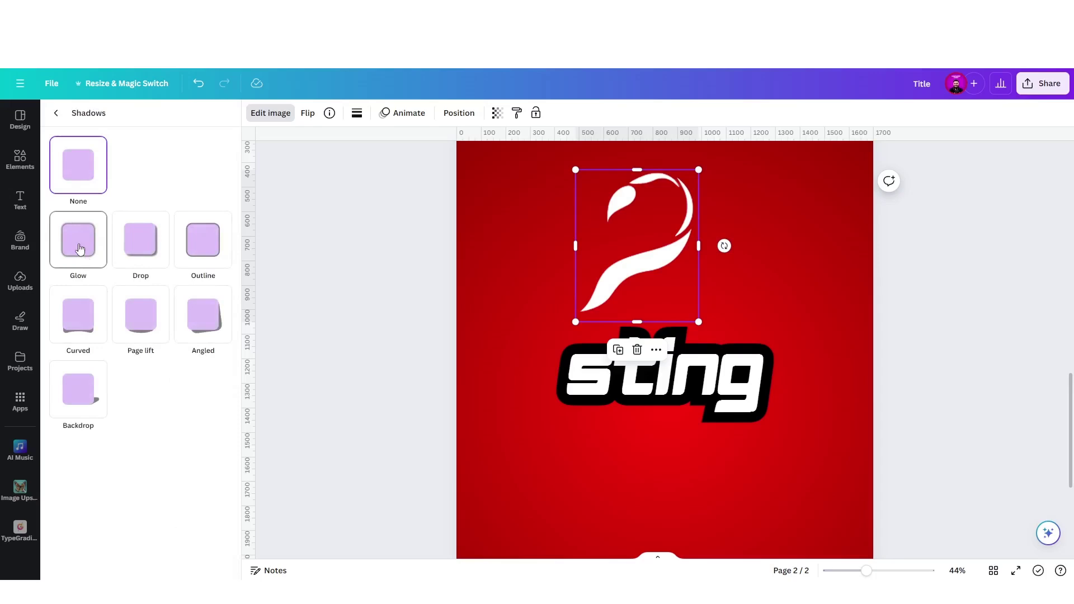
left_click(80, 249)
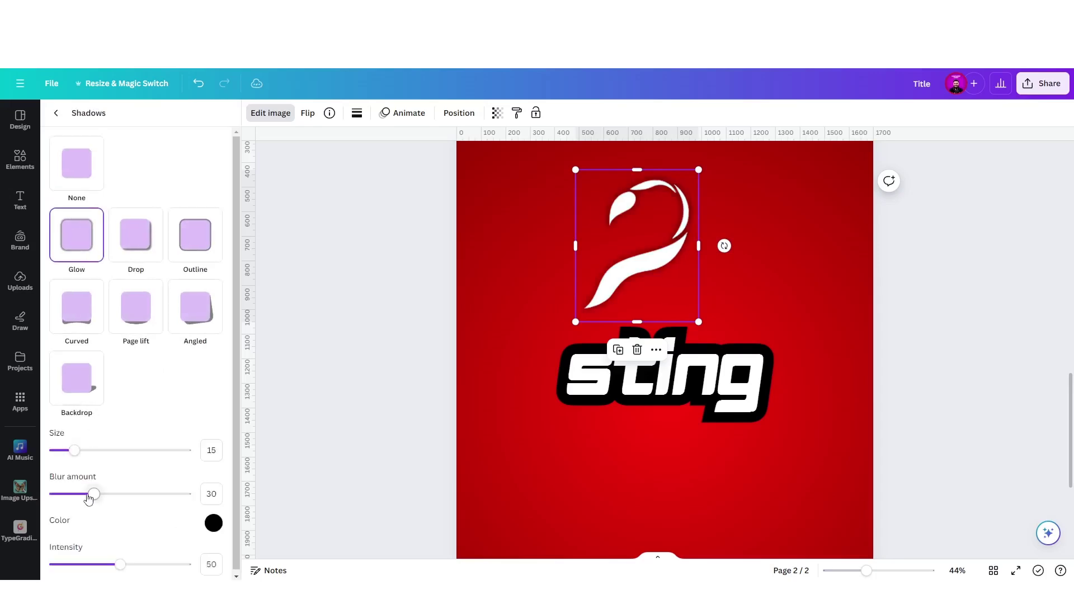
left_click_drag(89, 498, 17, 497)
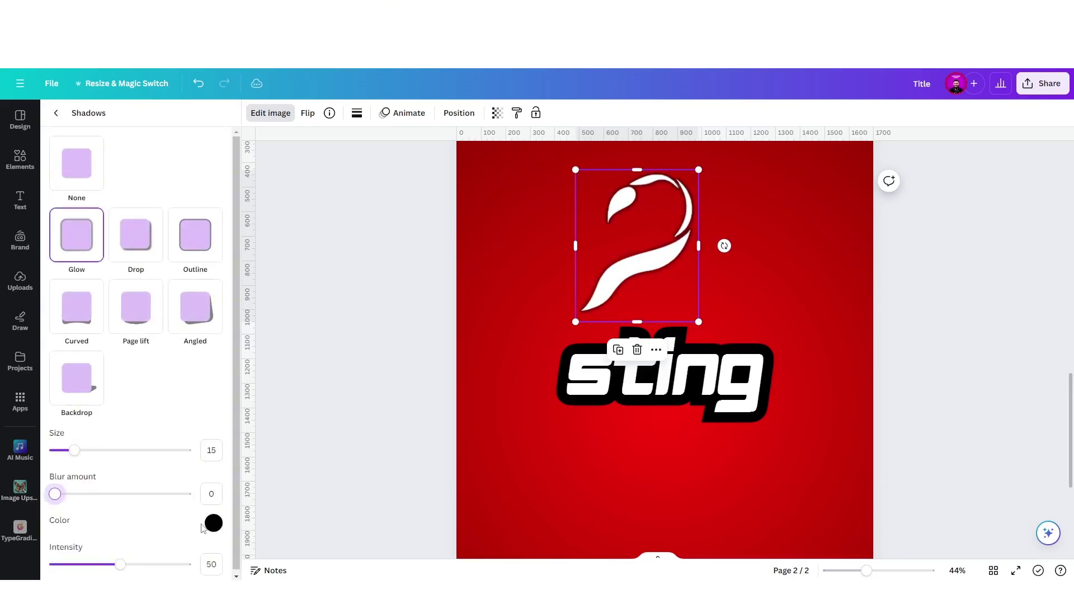
left_click(213, 523)
left_click_drag(251, 456, 156, 485)
scroll(142, 541, "down", 1)
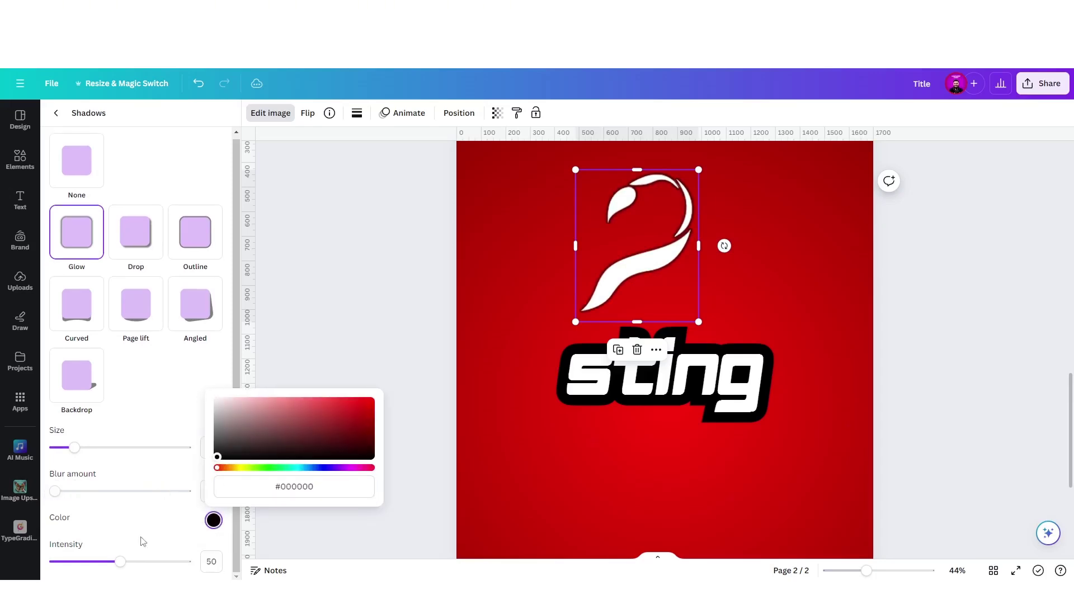
left_click_drag(124, 569, 201, 569)
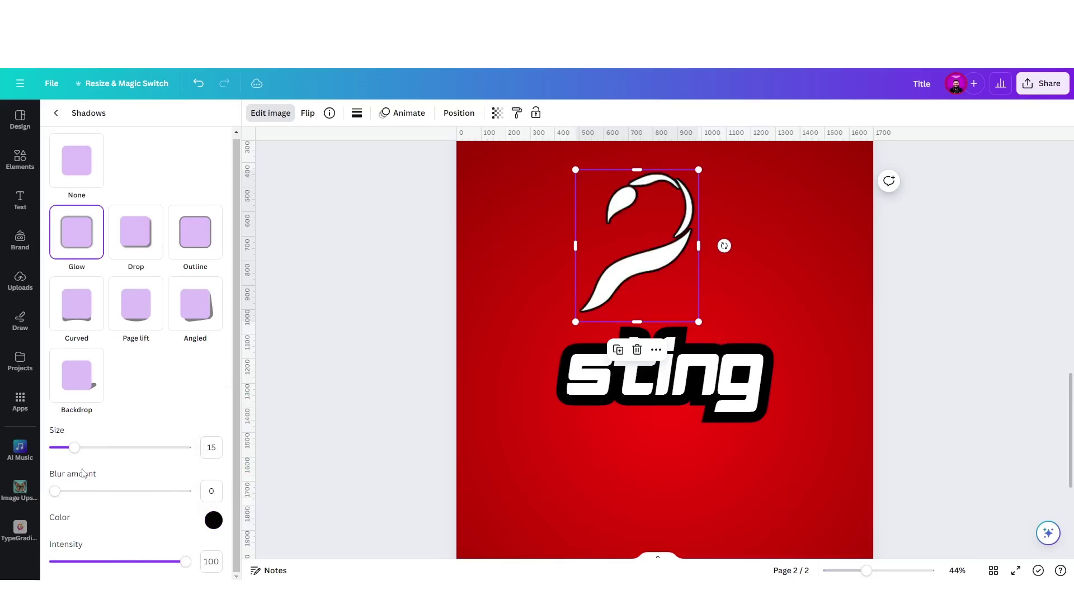
left_click_drag(76, 451, 94, 496)
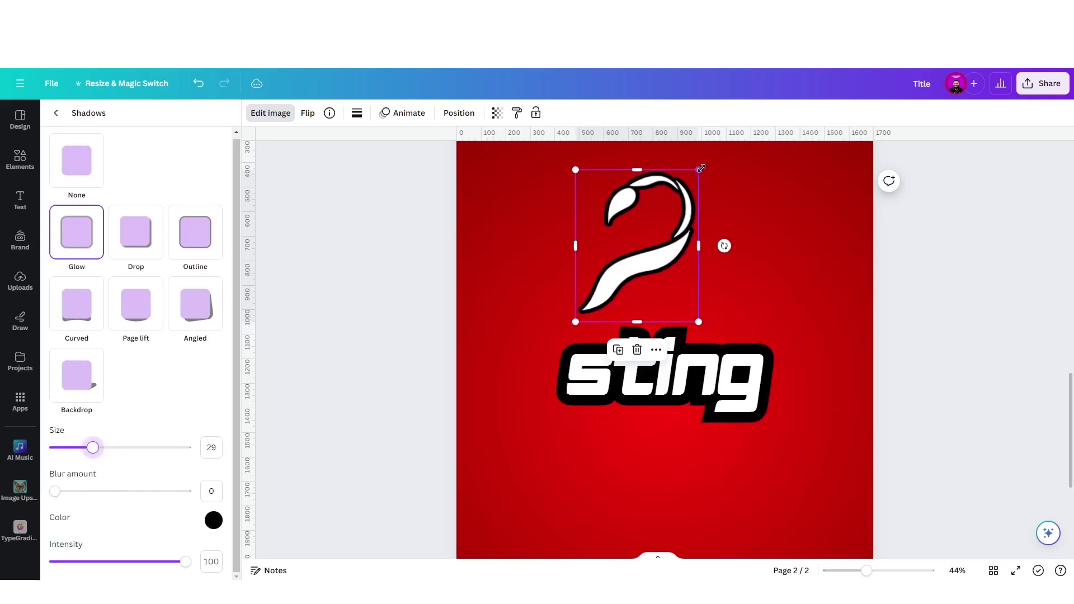
Shrink the scorpion slightly, rotate it clockwise and place it against the upper edge of the sting text's letters "ng".
mouse_move(698, 169)
left_mouse_down()
mouse_move(659, 218)
mouse_move(687, 183)
left_mouse_up()
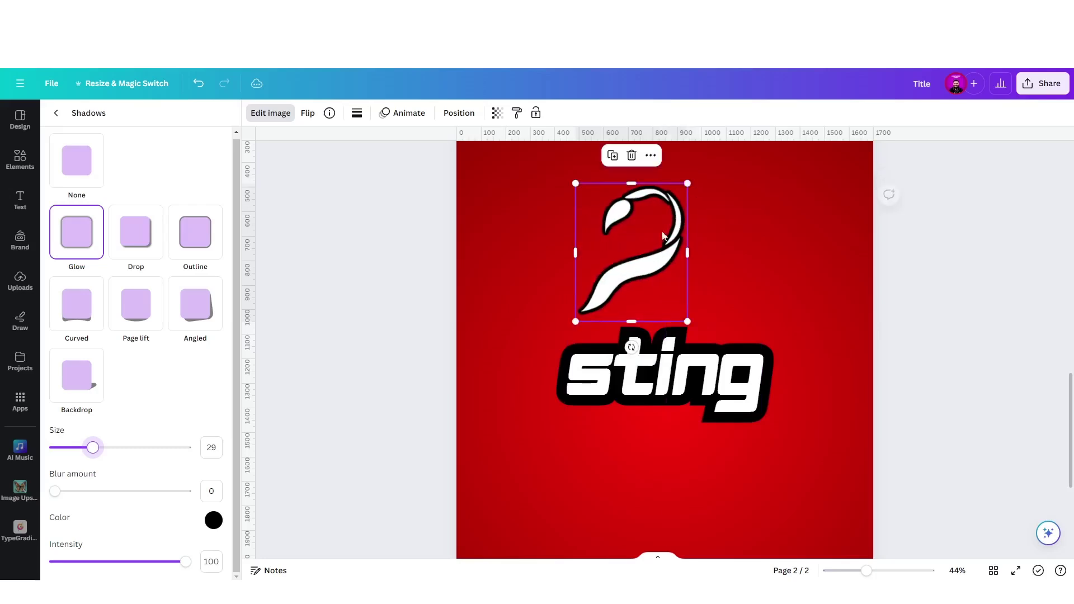
left_click_drag(630, 347, 602, 342)
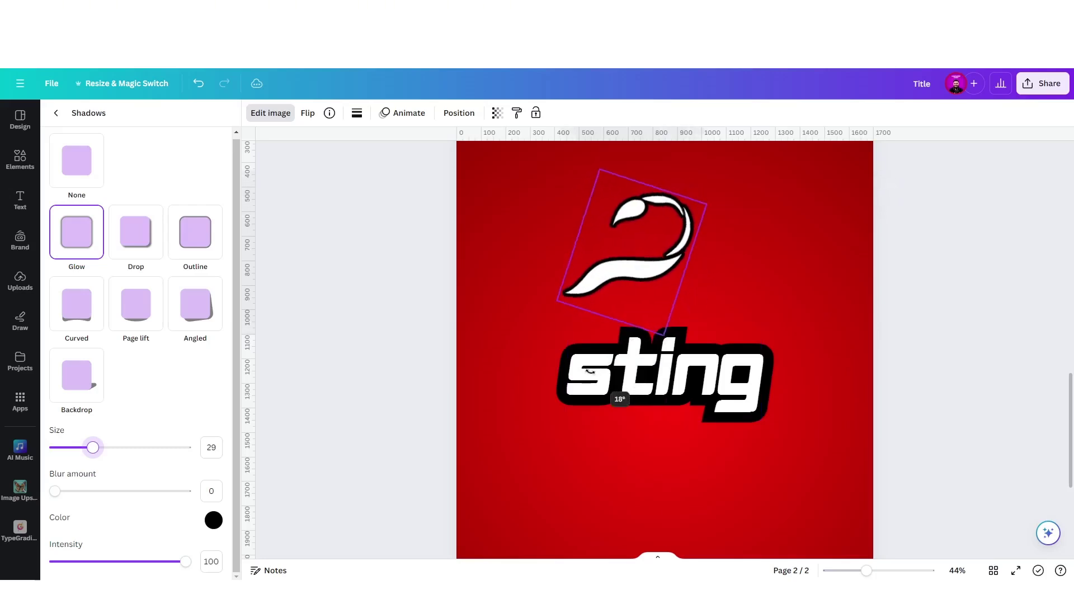
left_click_drag(634, 274, 766, 319)
scroll(767, 318, "up", 3)
left_click_drag(905, 222, 862, 263)
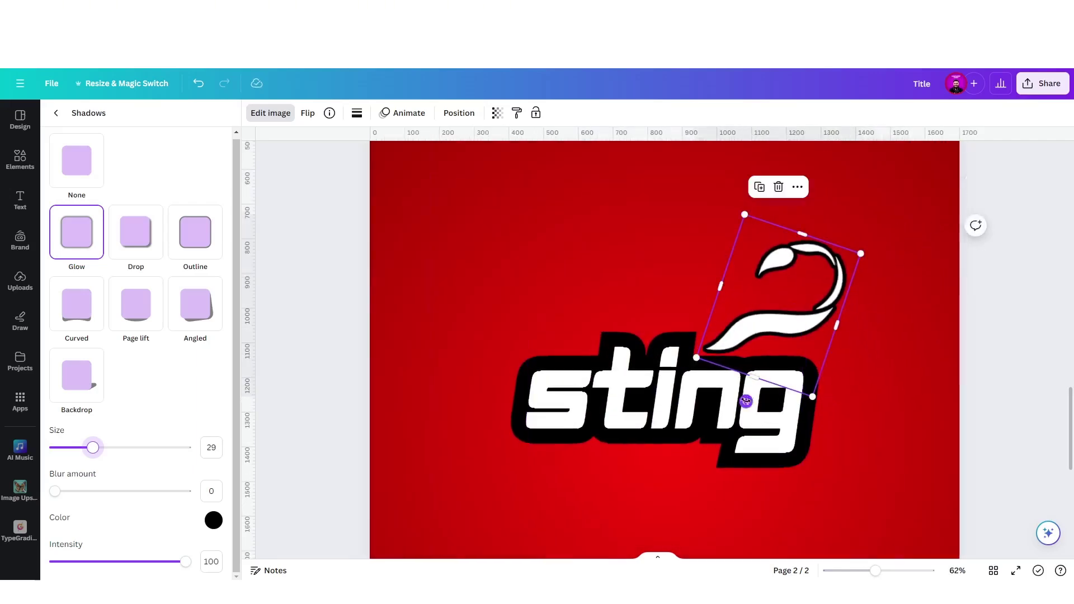
left_click_drag(746, 401, 697, 427)
left_click_drag(822, 317, 825, 330)
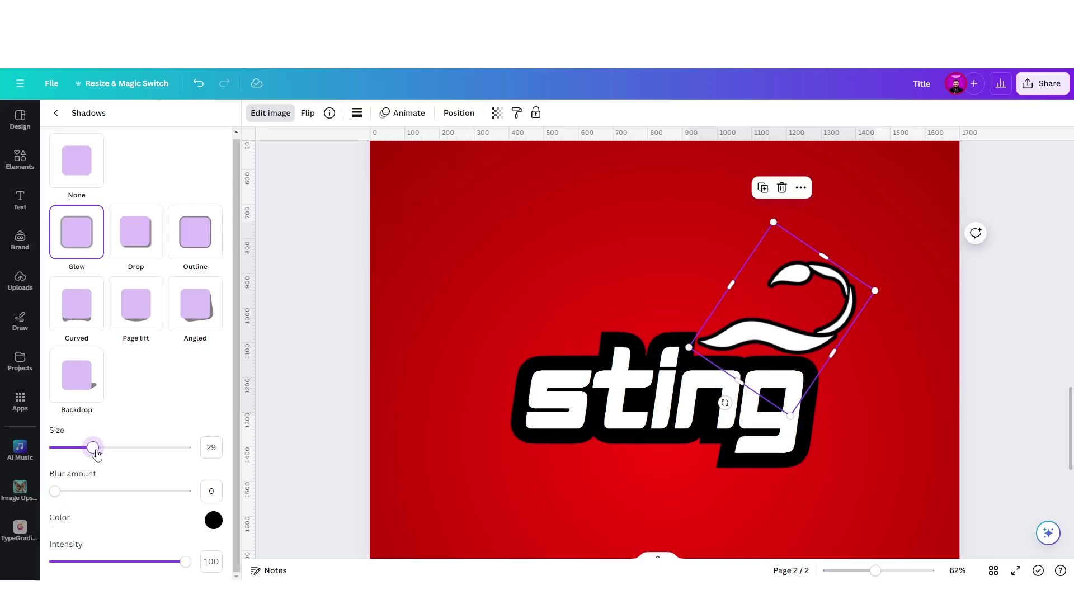
Set the scorpion's glow size to 61 and compare its outline with the finished label on page 1.
left_click_drag(96, 454, 137, 455)
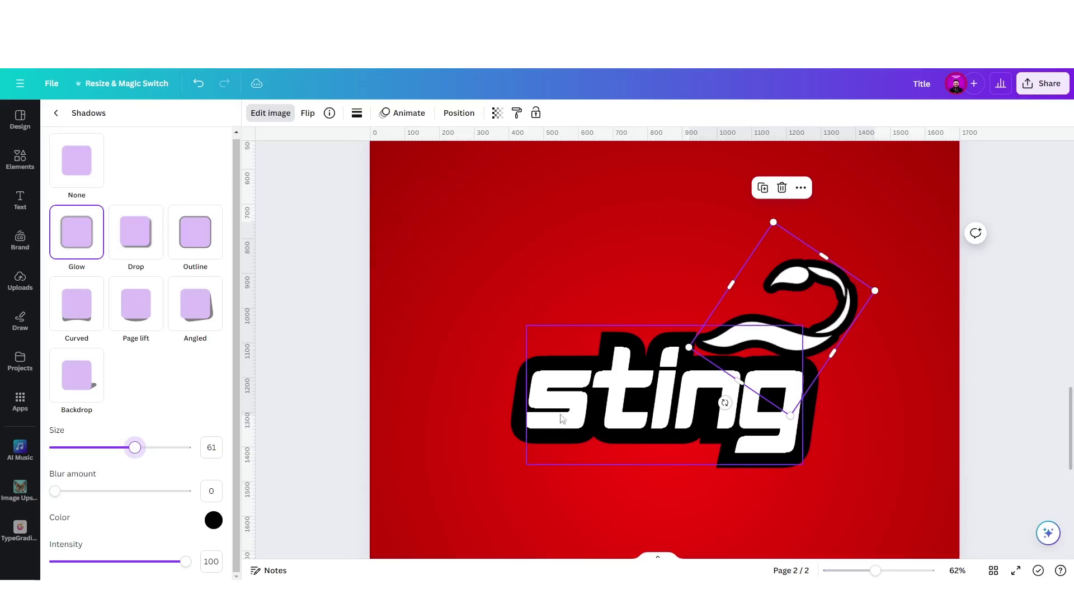
scroll(548, 401, "down", 3)
scroll(592, 414, "up", 5)
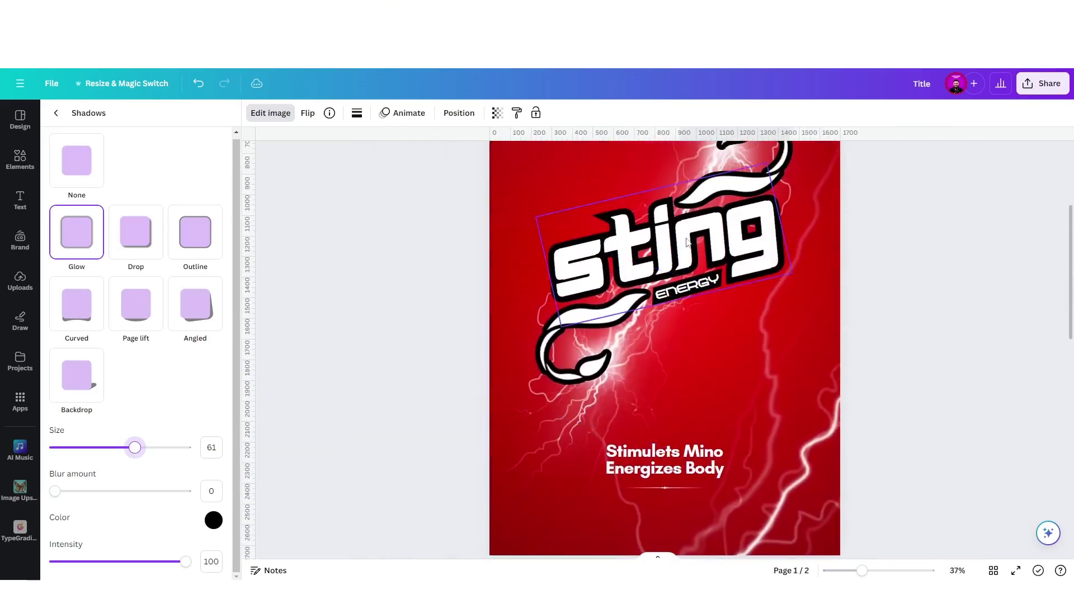
scroll(660, 396, "down", 10)
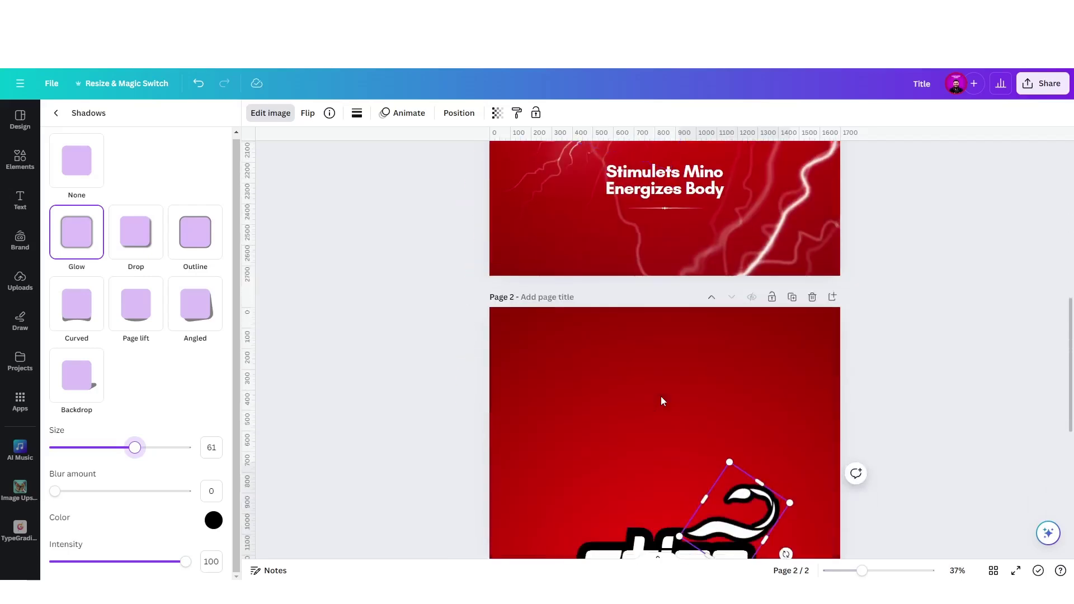
Set the outline thickness of the sting text on page 2 to 137.
scroll(676, 417, "up", 3)
scroll(677, 418, "up", 2)
left_click(676, 417)
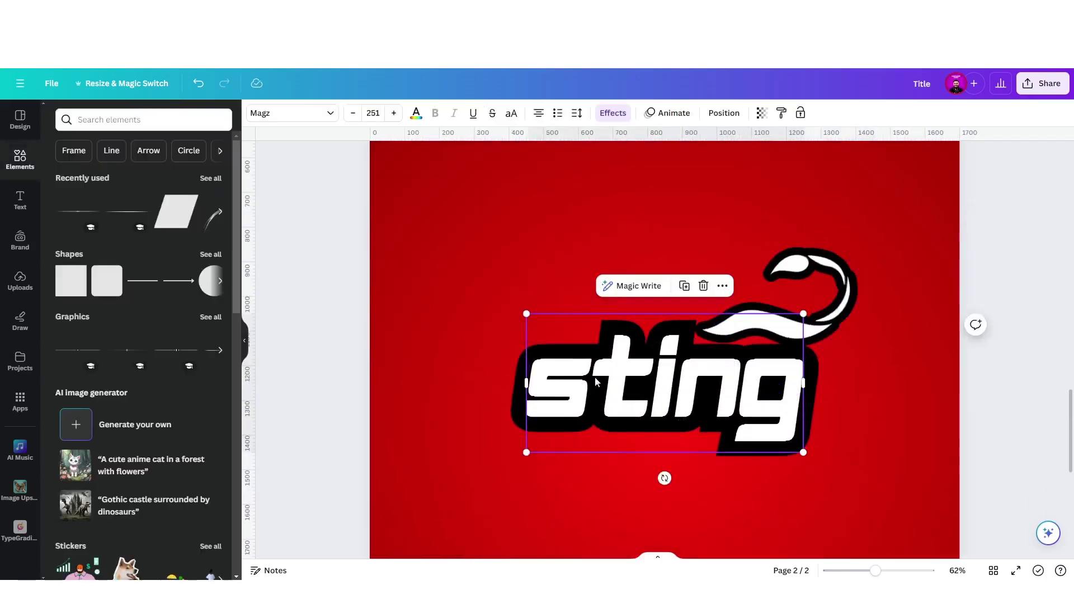
left_click(609, 114)
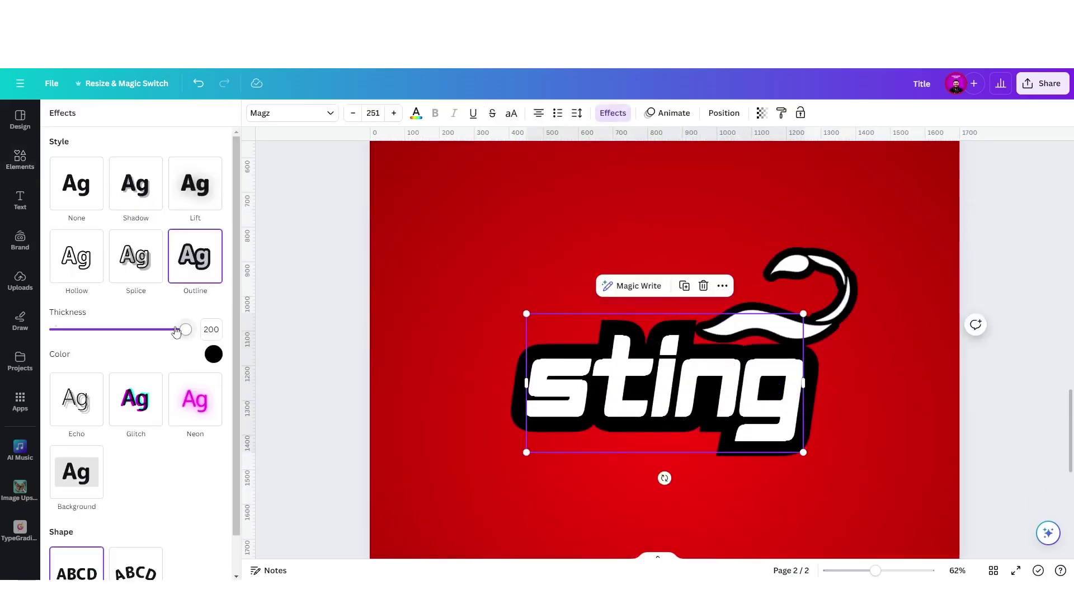
left_click_drag(178, 332, 146, 345)
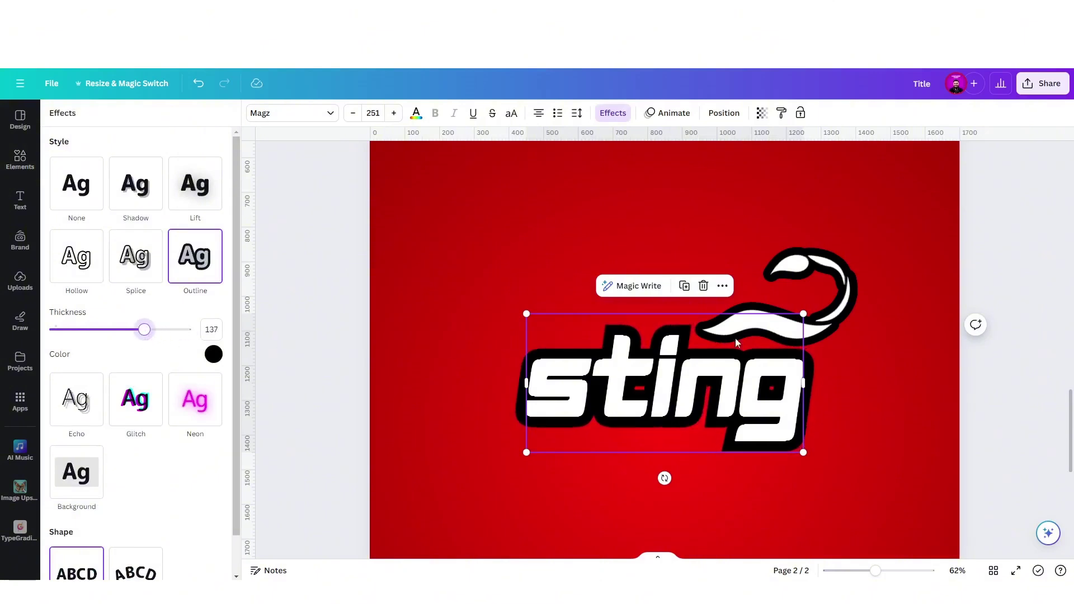
Duplicate the scorpion, flip the copy vertically and horizontally, and place it against the lower edge of the sting text's letters "st".
left_click(779, 242)
left_click(762, 177)
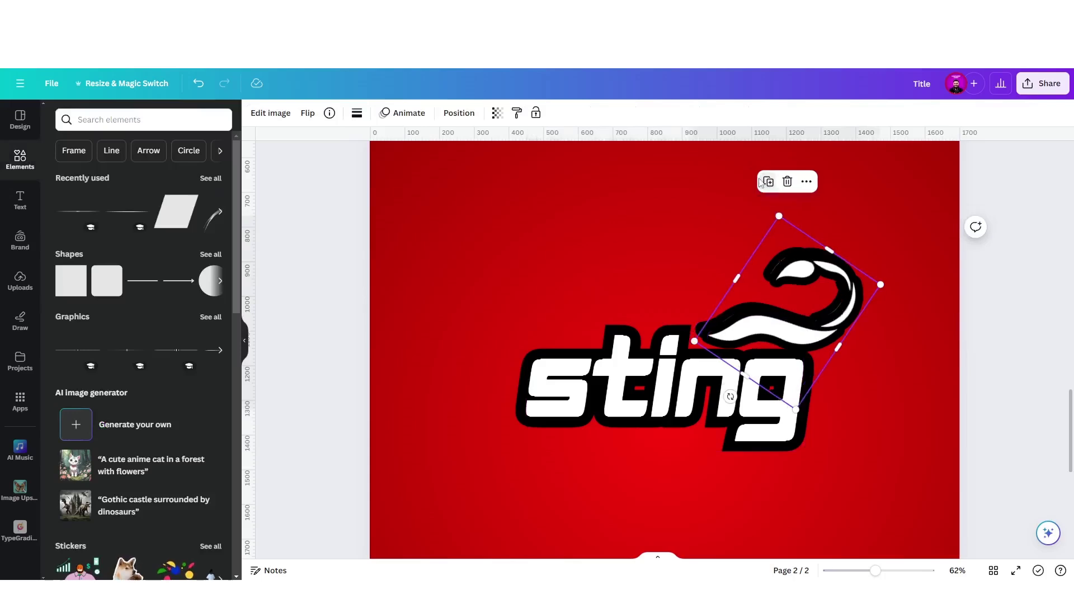
left_click_drag(792, 331, 601, 458)
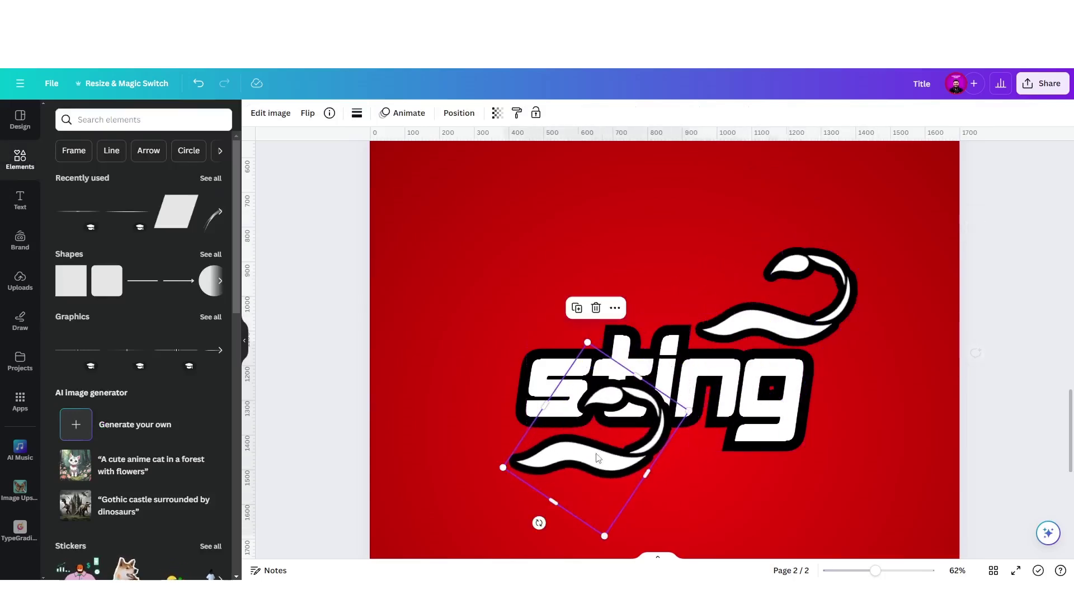
left_click(311, 120)
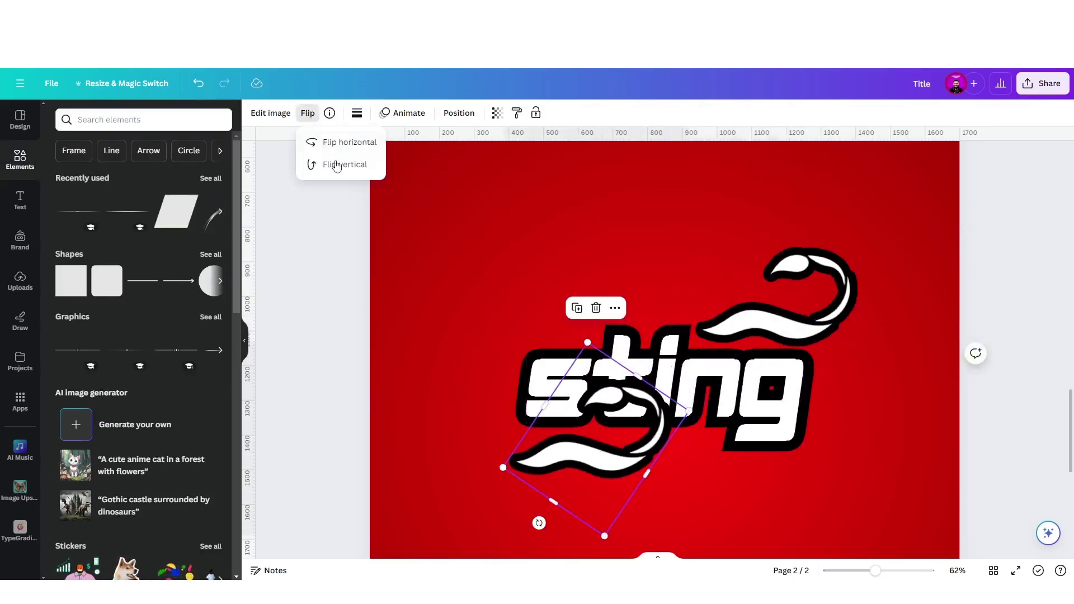
left_click(336, 165)
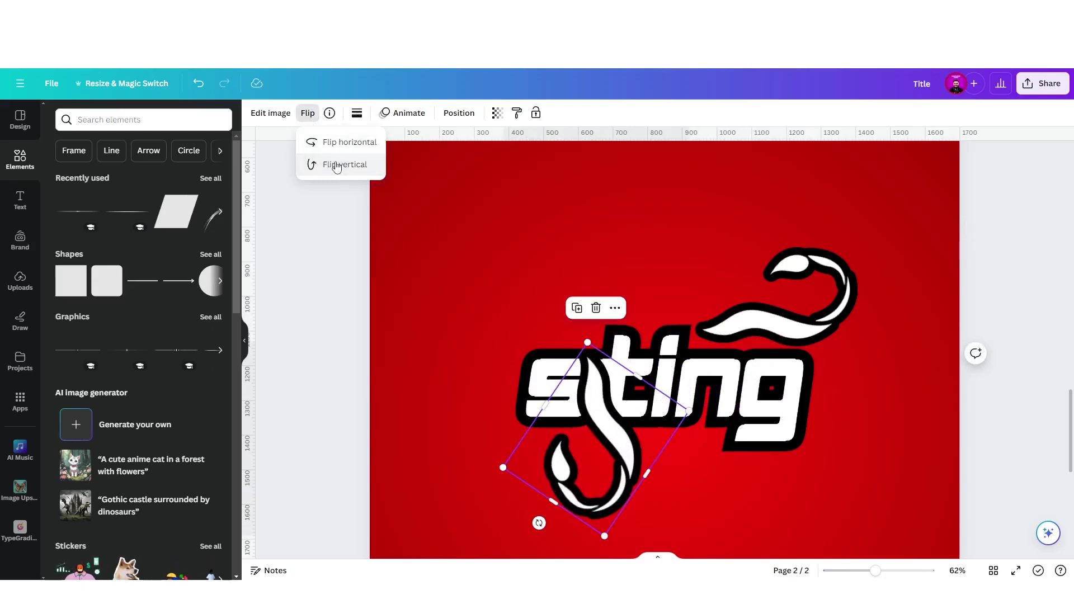
left_click(336, 142)
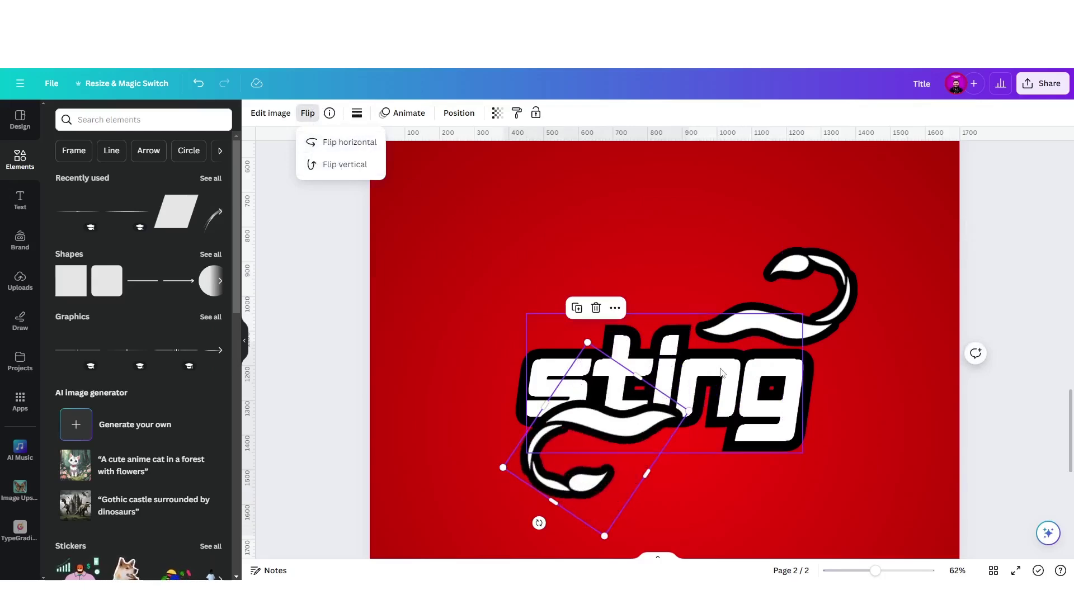
scroll(635, 334, "down", 3)
left_click_drag(632, 324, 594, 356)
Copy the "ENERGY" text from the finished label on page 1 to page 2, below the sting text.
scroll(603, 367, "down", 4, "ctrl")
scroll(656, 398, "up", 10)
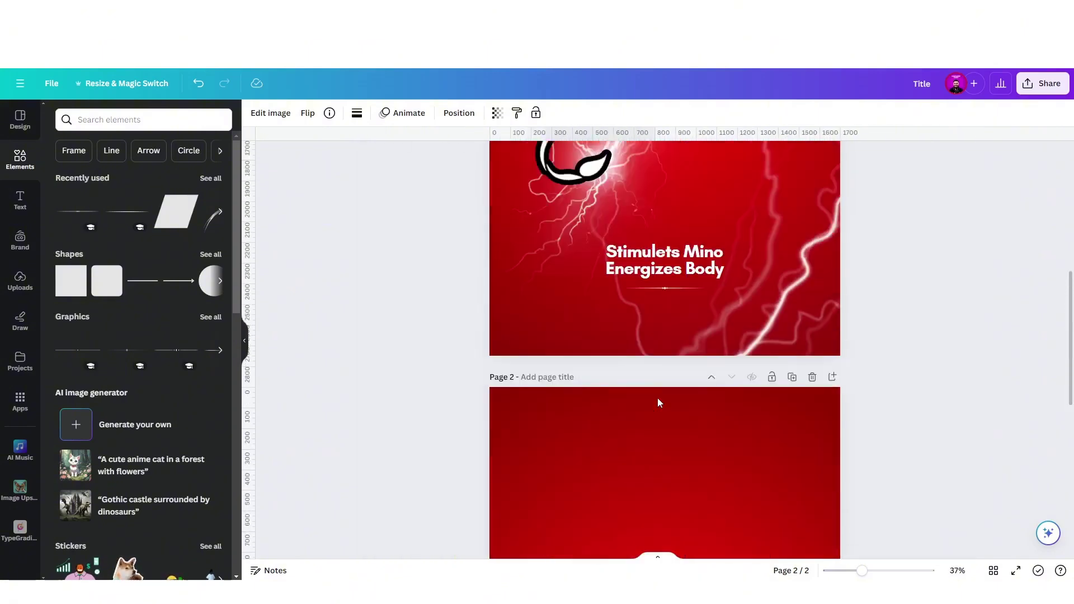
scroll(658, 400, "up", 3)
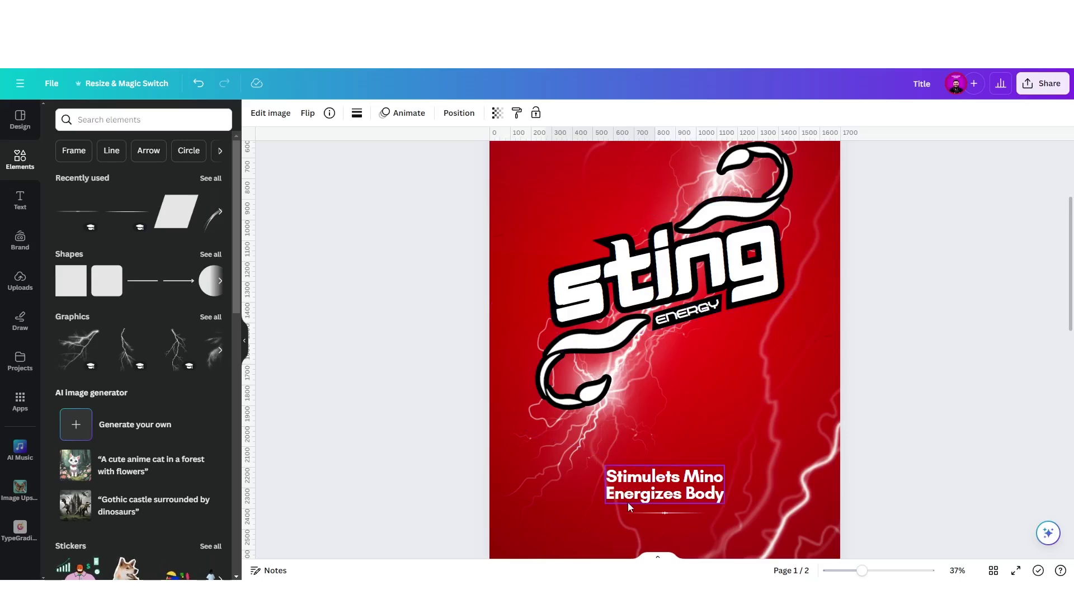
left_click(689, 317)
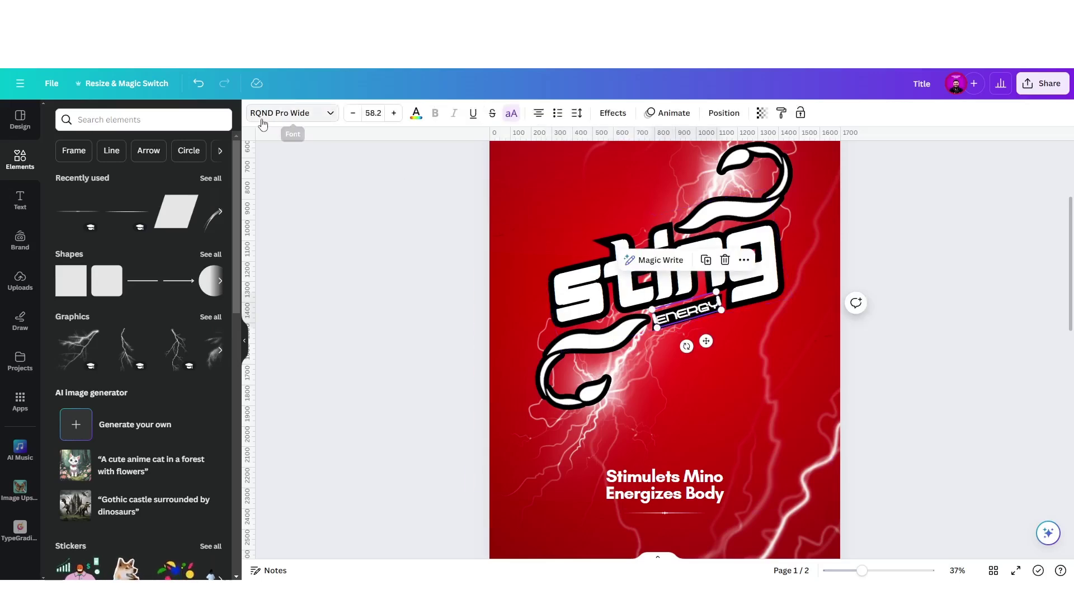
scroll(697, 344, "down", 10)
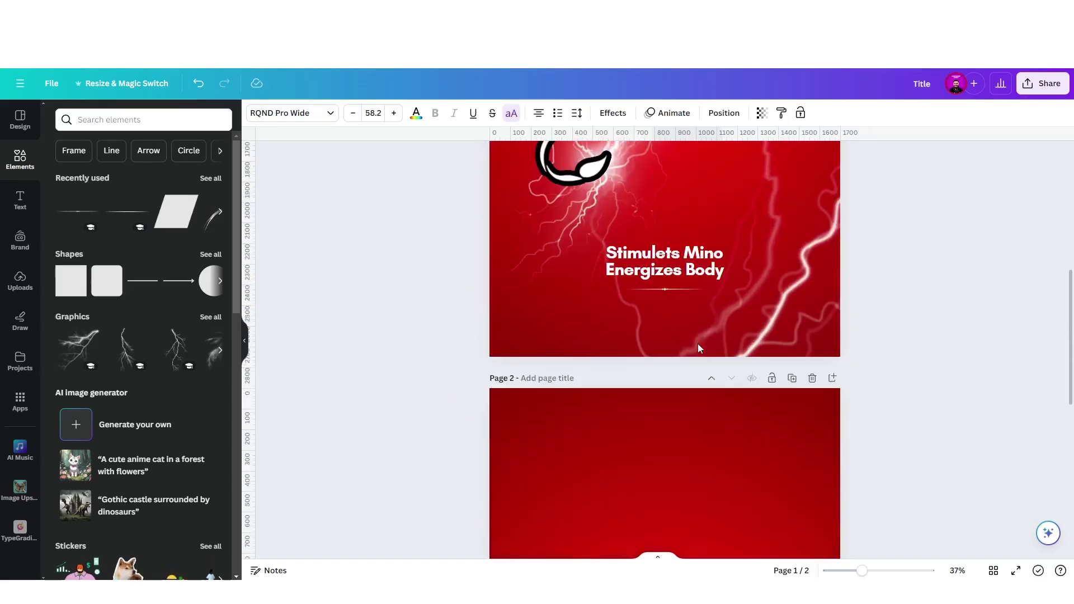
left_click(680, 404)
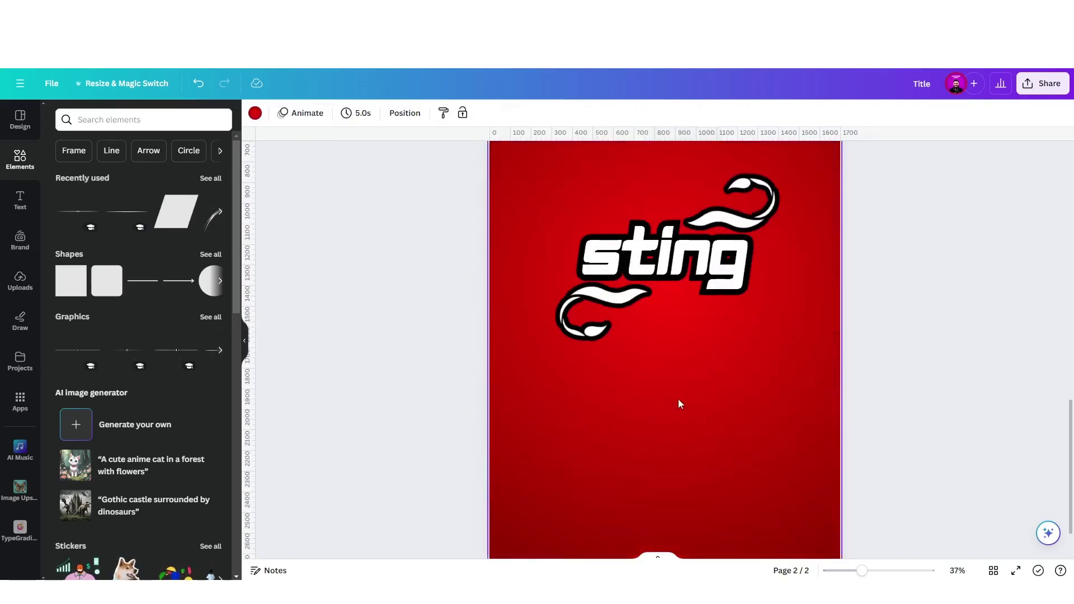
key("ctrl+v")
left_click(652, 410)
left_click(678, 322)
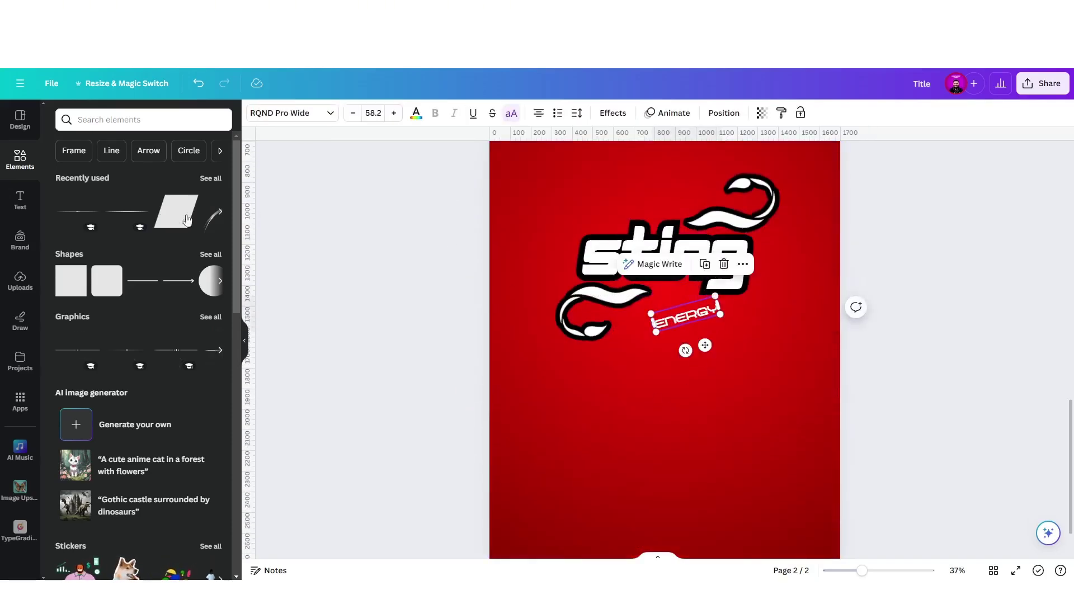
left_click(4, 201)
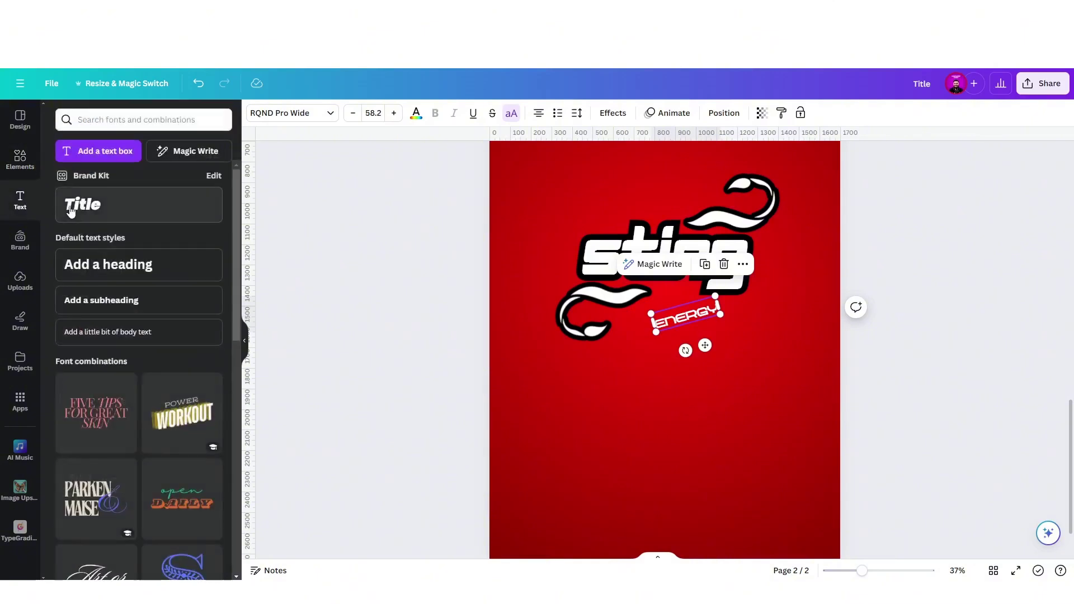
left_click(112, 204)
left_click_drag(697, 370, 697, 400)
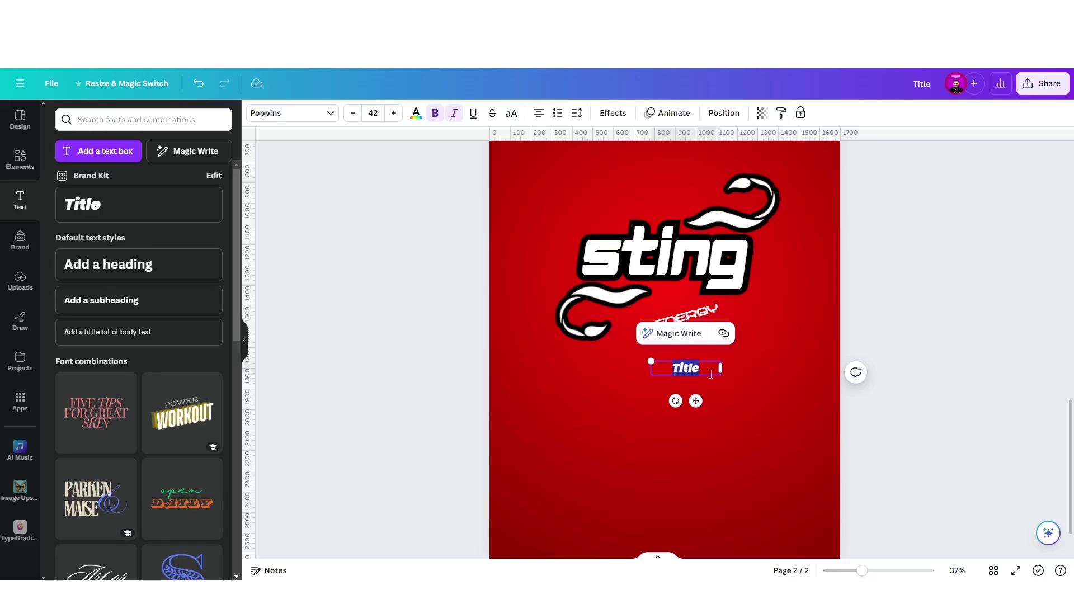
left_click(760, 393)
left_click(685, 367)
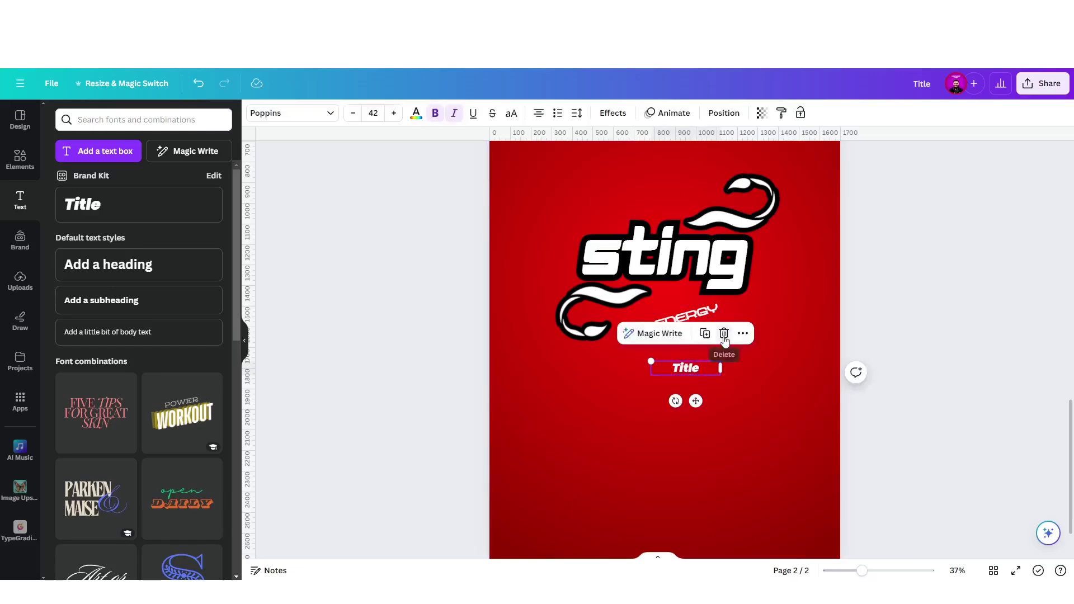
left_click(725, 334)
Rotate the "ENERGY" text on page 2 clockwise until it is horizontal.
left_click(685, 324)
scroll(669, 298, "up", 5)
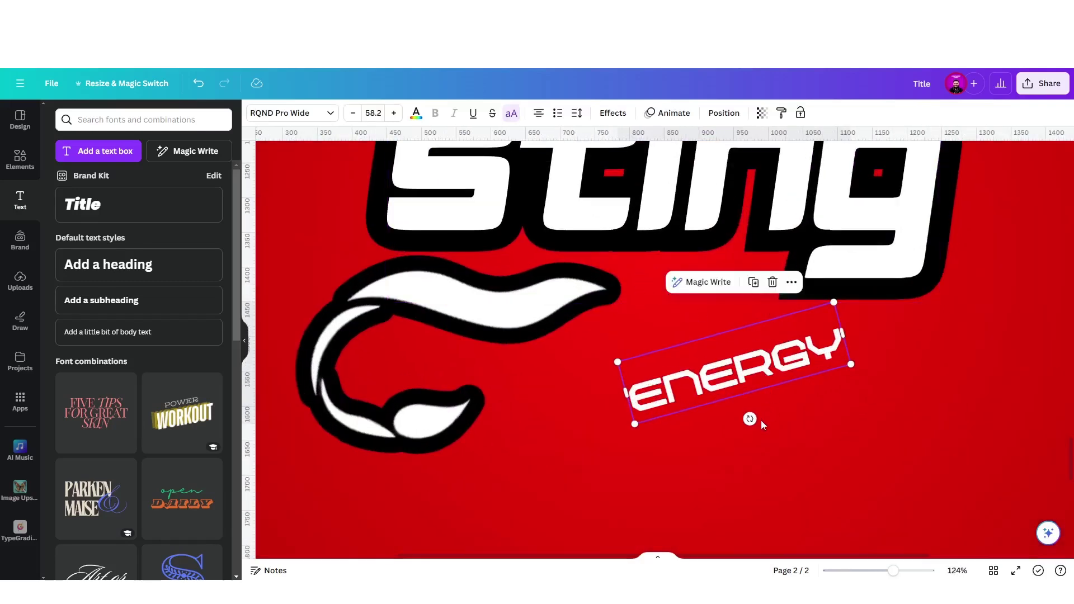
left_click_drag(750, 420, 736, 458)
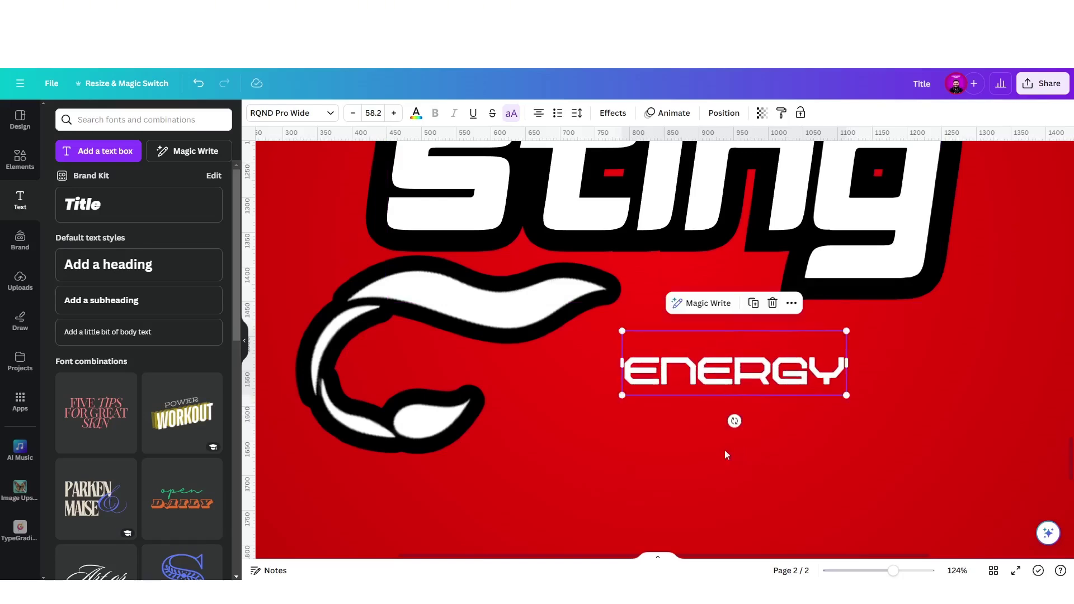
left_click(658, 448)
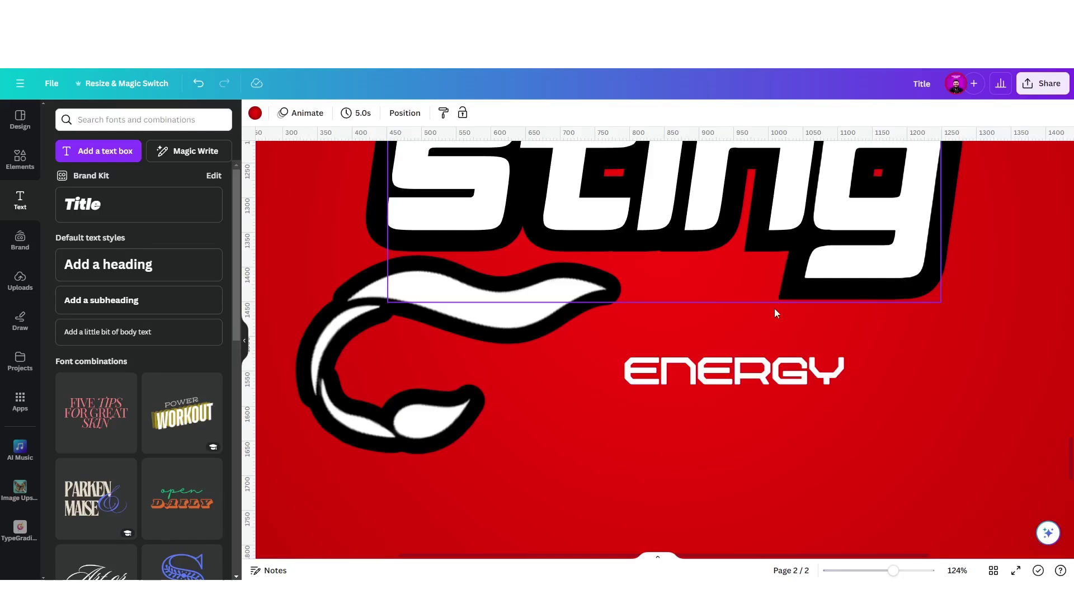
Add a right-leaning parallelogram shape, shrink it to about 105 px wide below the "ENERGY" text and fill it with black.
left_click(20, 160)
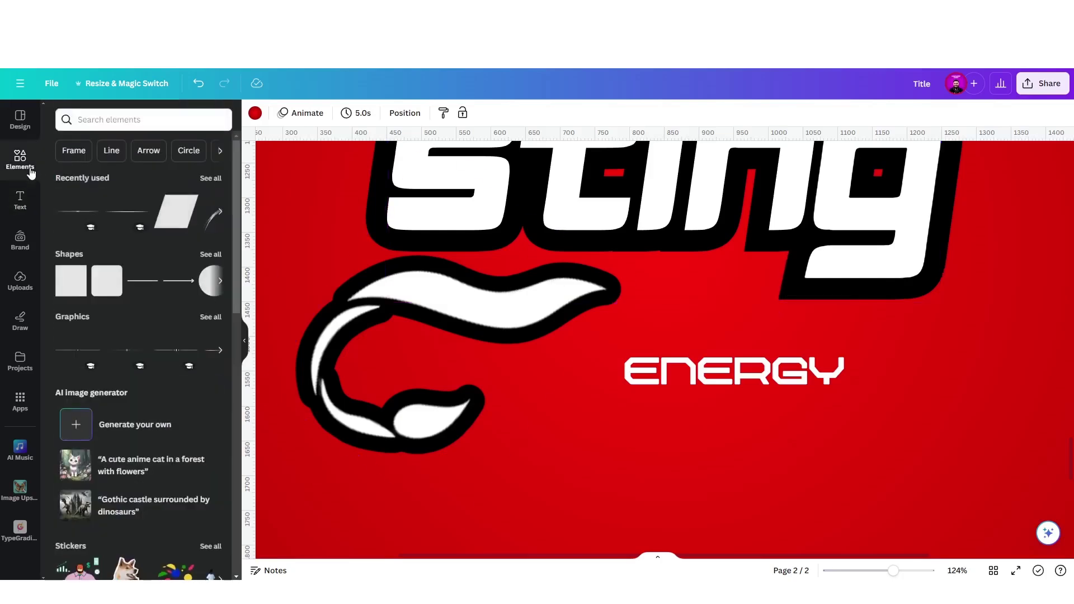
left_click(209, 253)
scroll(151, 395, "down", 5)
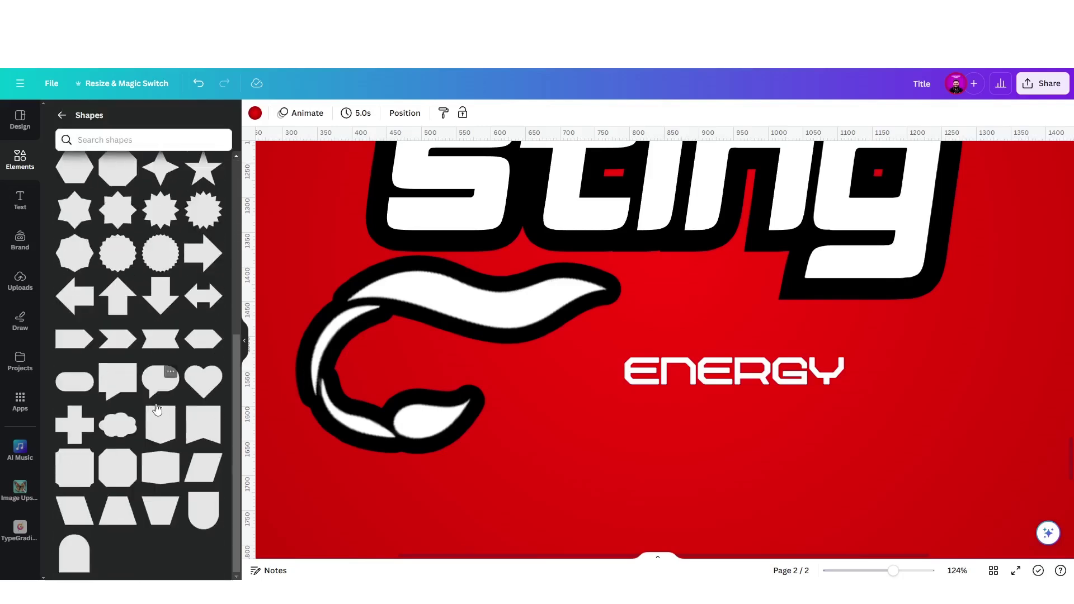
left_click(203, 461)
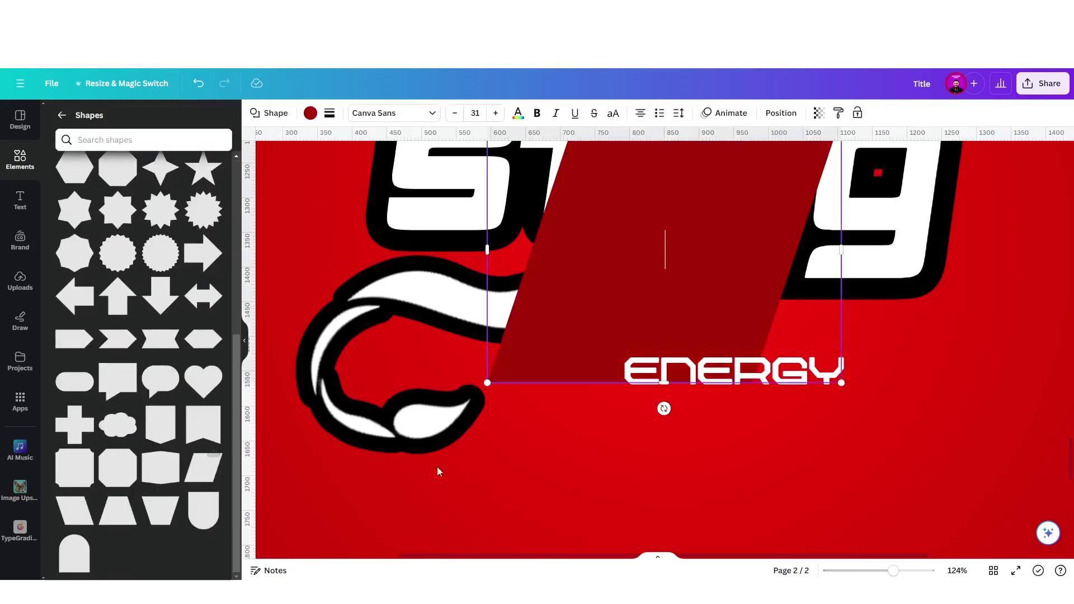
left_click(610, 411)
left_click_drag(633, 286, 681, 405)
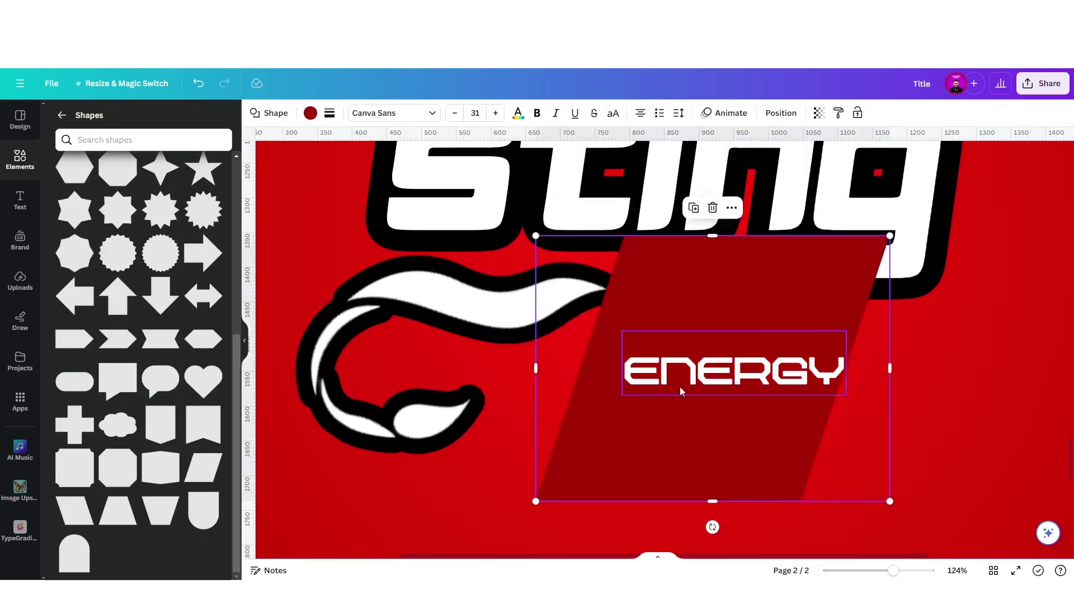
left_click_drag(883, 241, 608, 447)
left_click(310, 113)
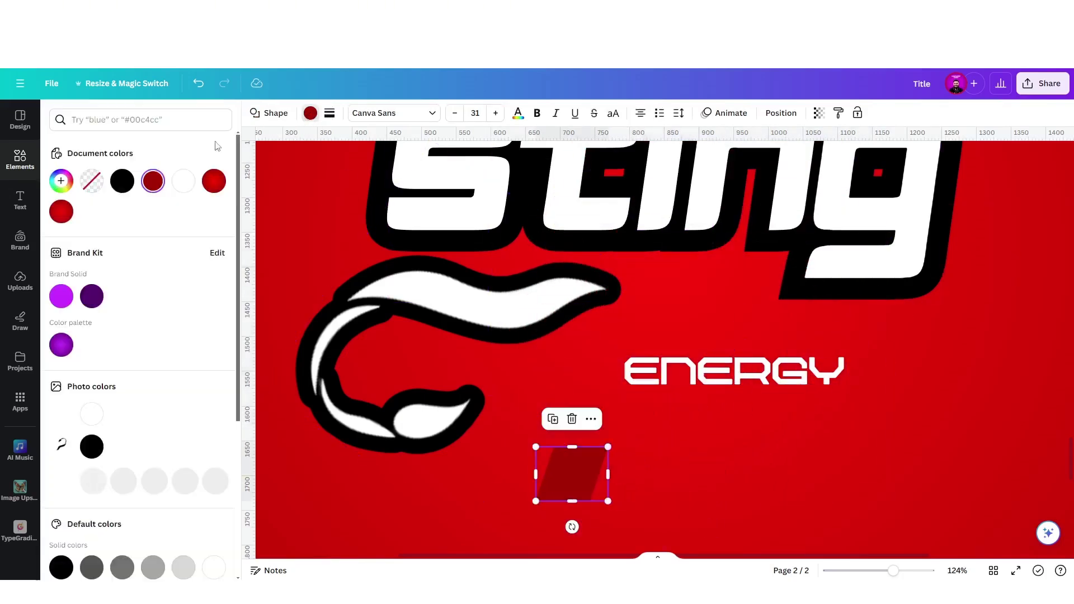
left_click(122, 180)
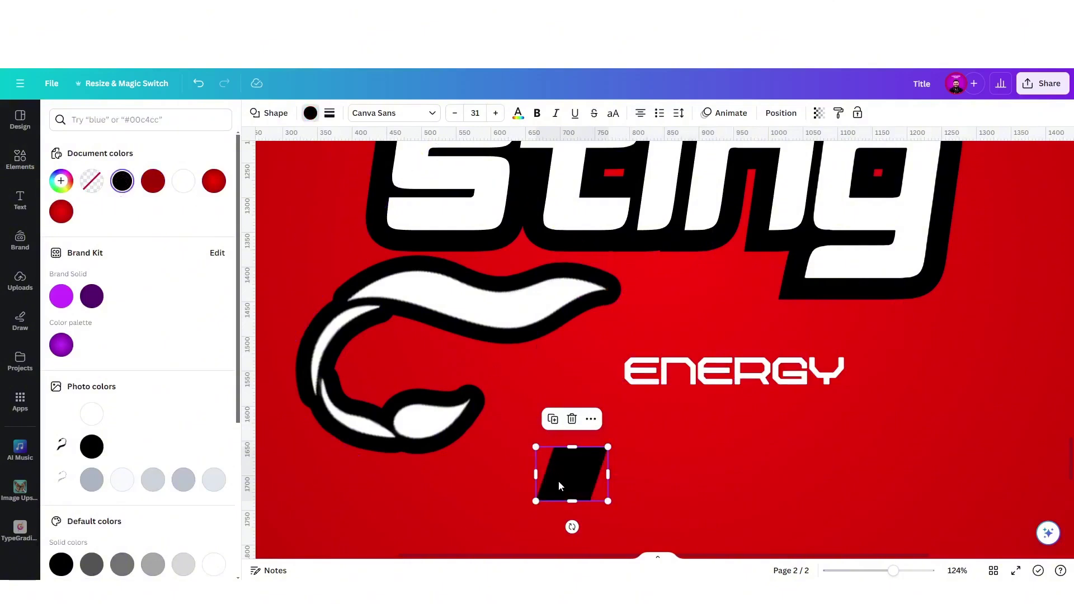
Fit the black parallelogram between the lower scorpion and the "g" tail, about 225 × 65 px, and rotate it slightly counterclockwise.
left_click_drag(558, 481, 740, 302)
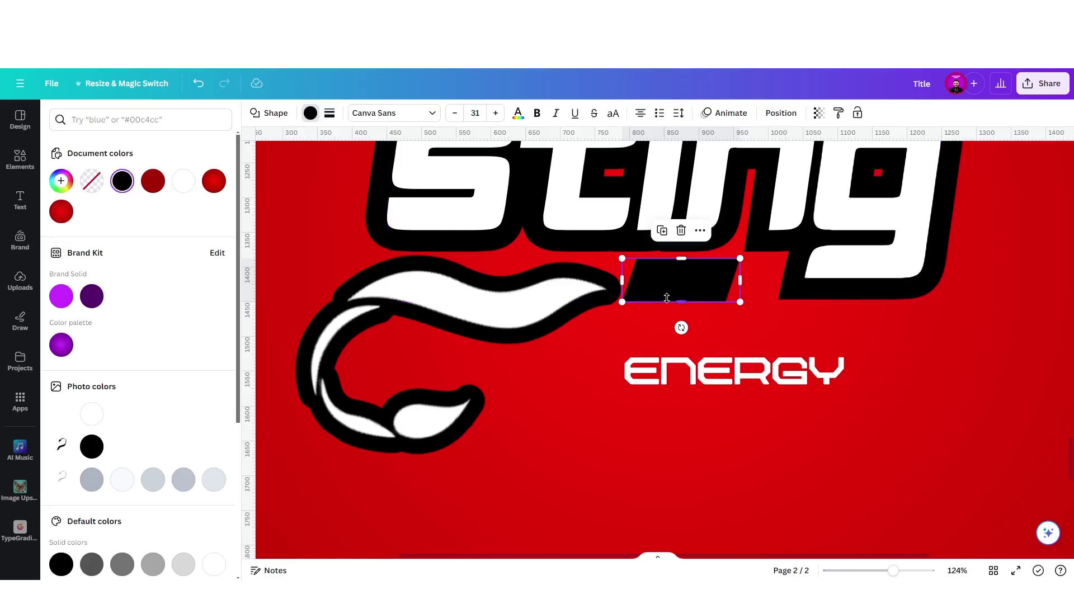
left_click_drag(737, 279, 775, 279)
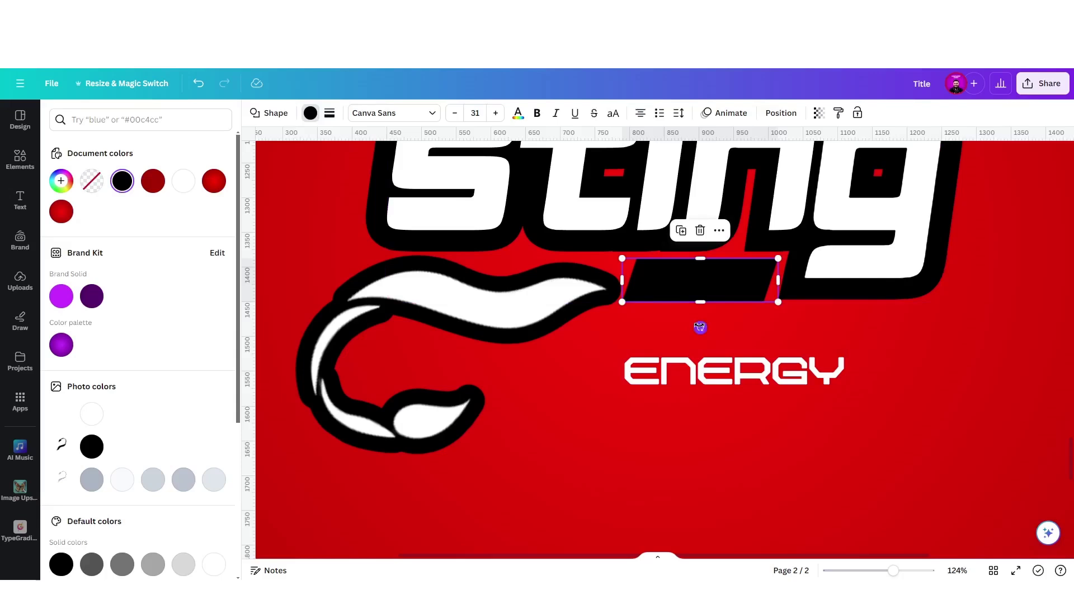
left_click_drag(699, 327, 701, 364)
Shrink the "ENERGY" text and place it on the black parallelogram under the sting text.
left_click(830, 388)
left_click_drag(846, 394, 730, 272)
left_click(814, 384)
scroll(652, 378, "down", 5)
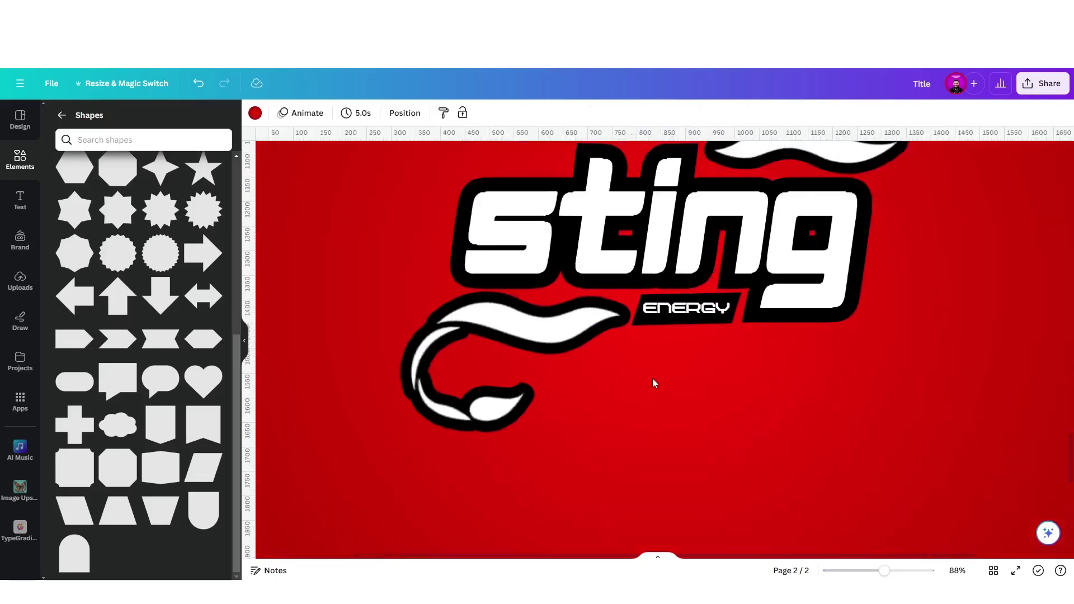
Enlarge the whole sting logo with both scorpions to about 1490 px wide, tilt it counterclockwise and compare it with page 1.
scroll(653, 378, "up", 4)
scroll(653, 378, "up", 6)
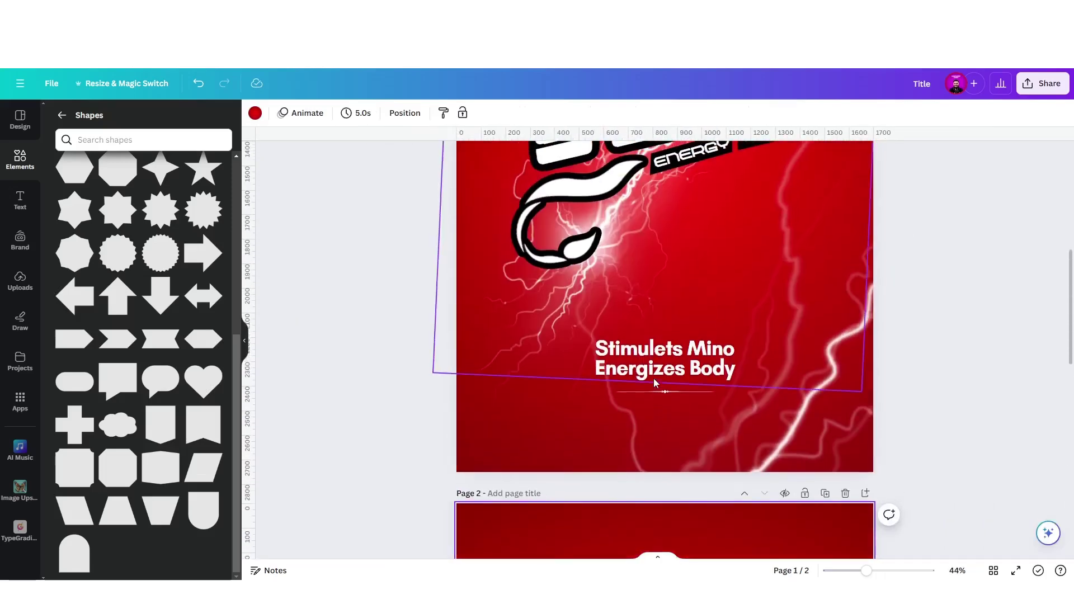
scroll(717, 325, "down", 4)
scroll(717, 324, "down", 6)
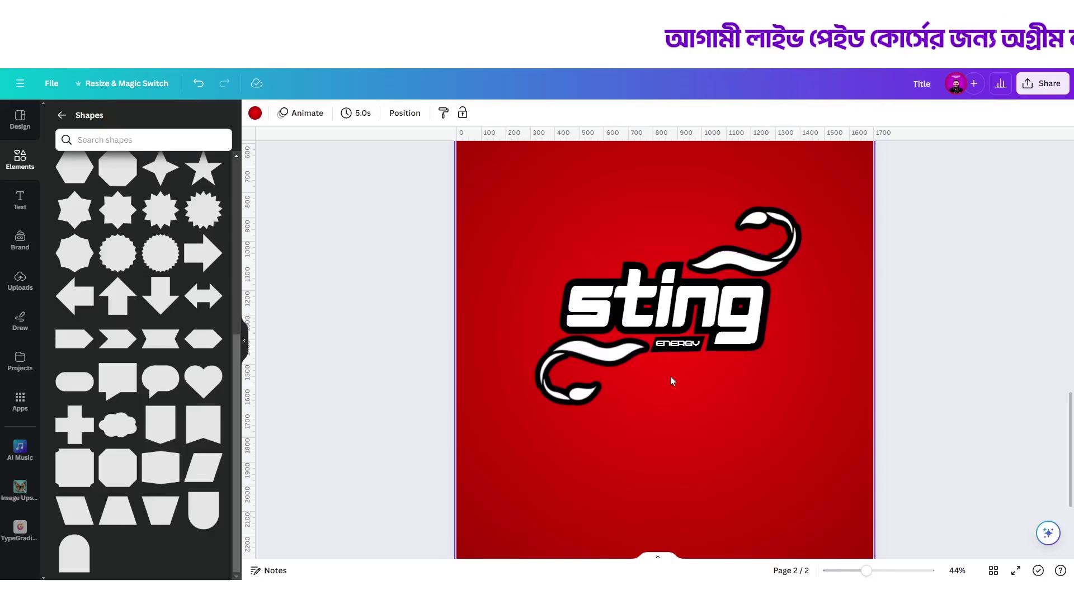
scroll(670, 375, "down", 2)
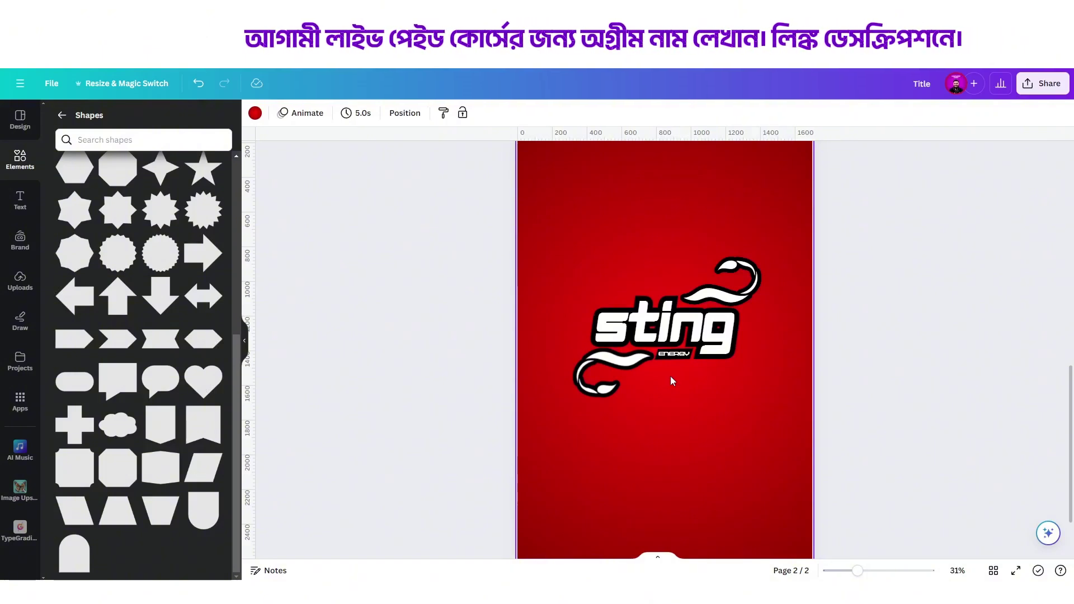
left_click_drag(572, 204, 776, 462)
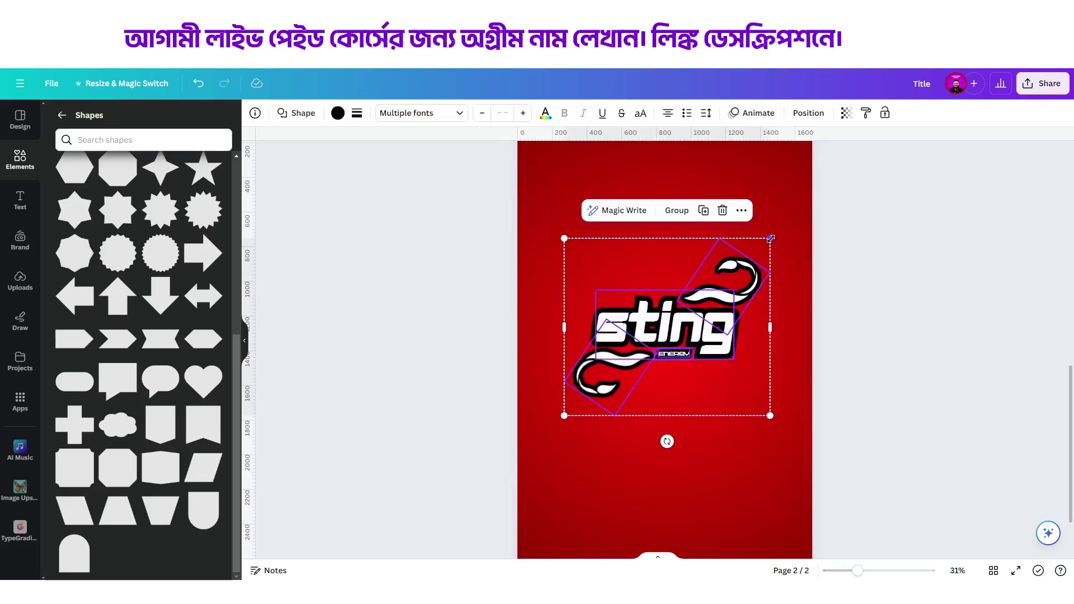
left_click_drag(770, 239, 794, 213)
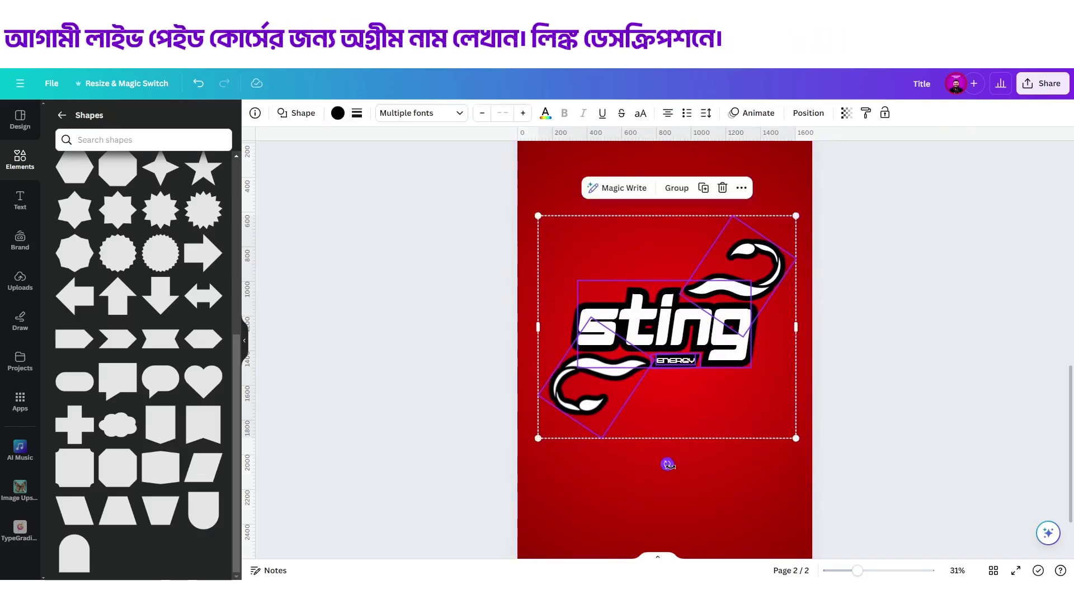
left_click_drag(667, 464, 703, 498)
scroll(703, 497, "up", 8)
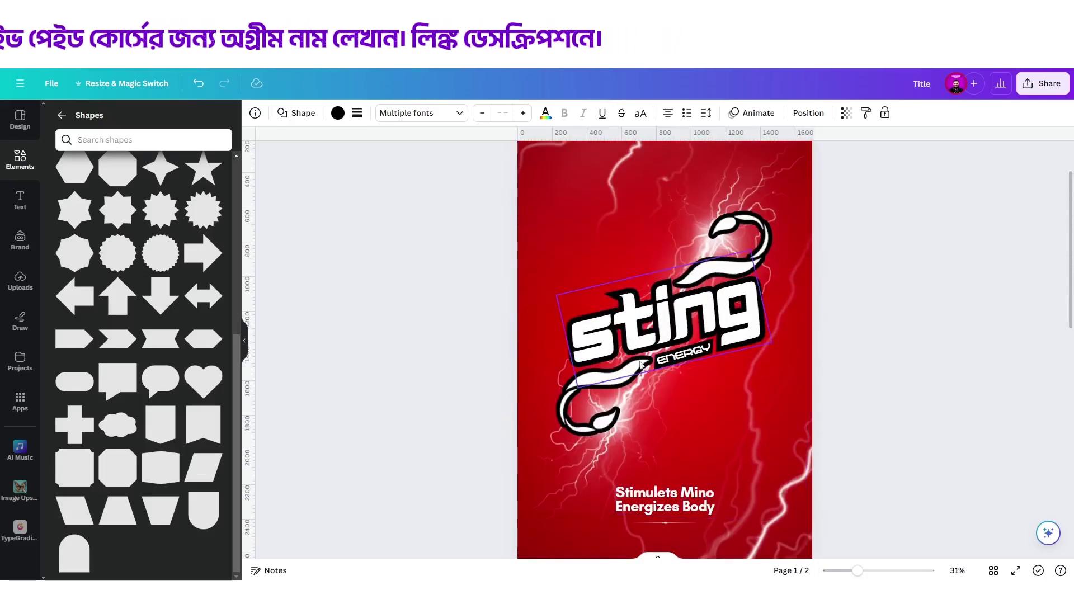
Tilt the sting logo group on page 2 slightly further counterclockwise and shrink it slightly.
scroll(693, 398, "down", 8)
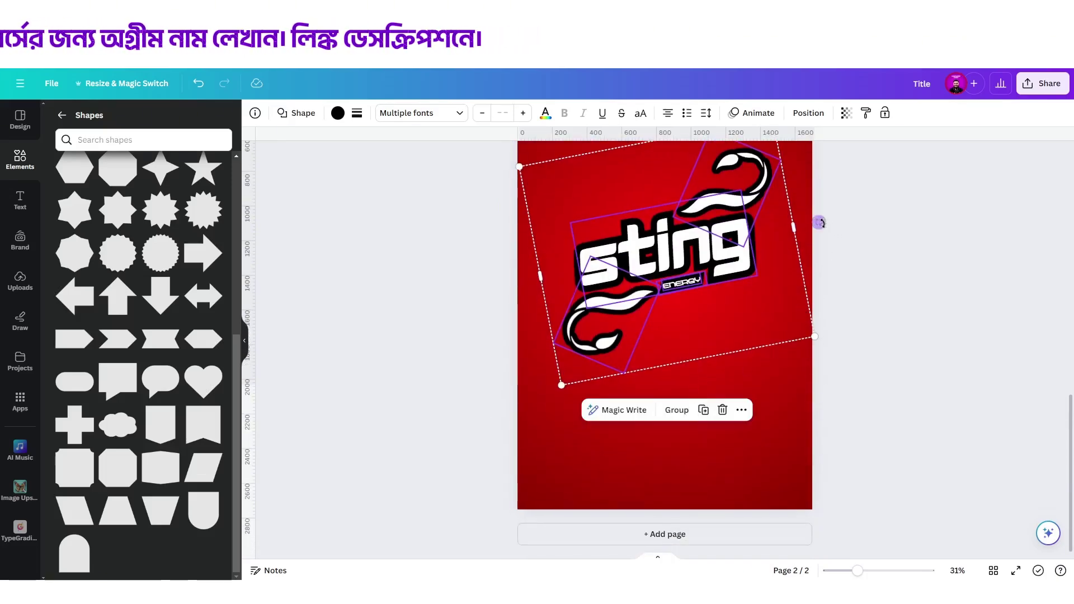
left_click_drag(820, 223, 833, 211)
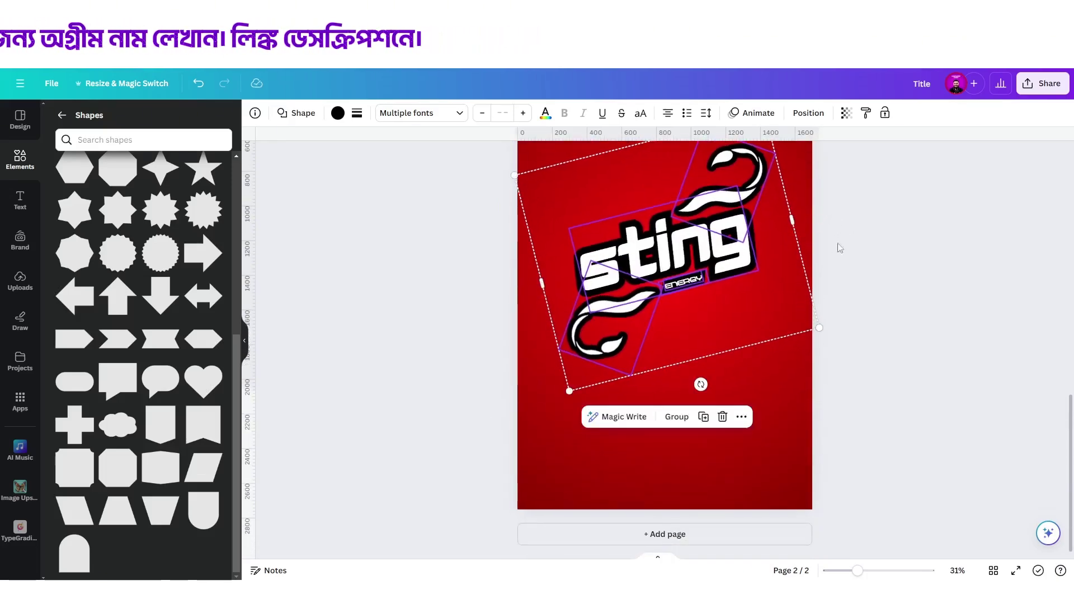
left_click_drag(820, 326, 767, 369)
left_click(765, 370)
scroll(734, 358, "down", 3)
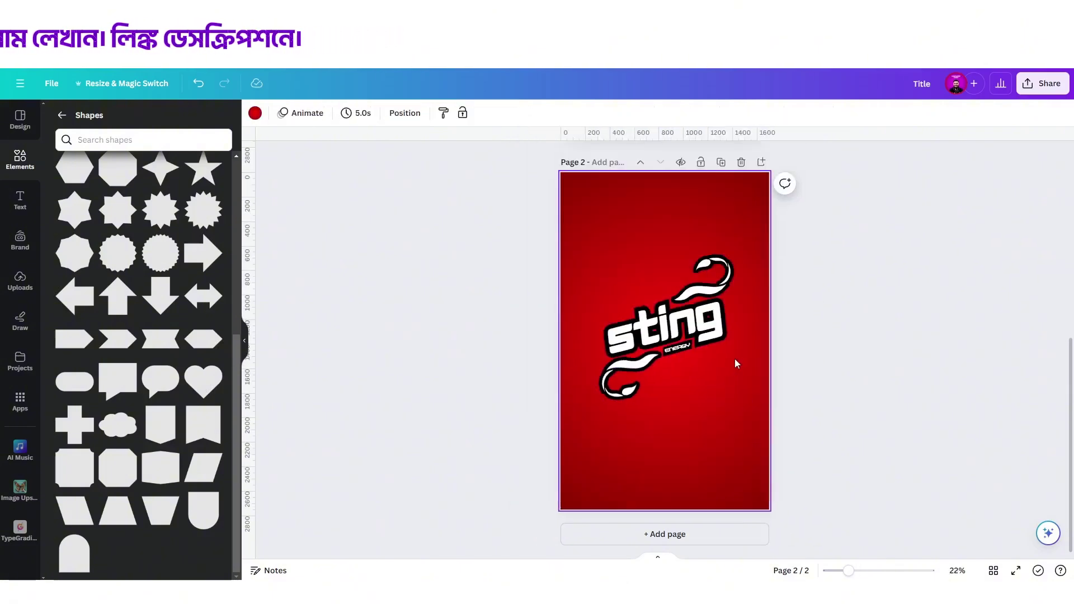
Search the elements for "thunder" and show only graphics.
left_click(14, 165)
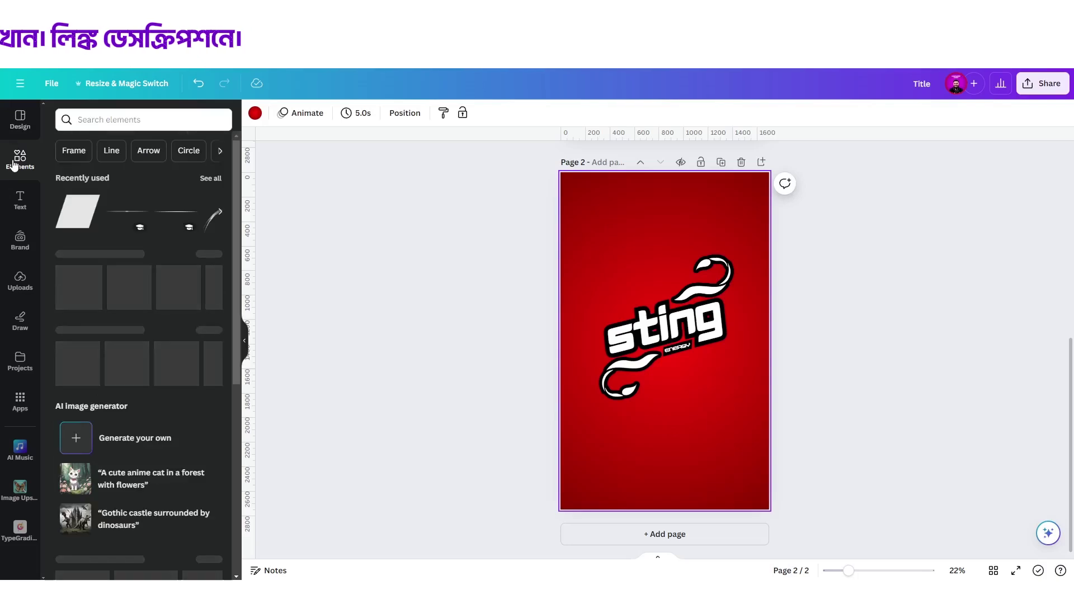
left_click(91, 120)
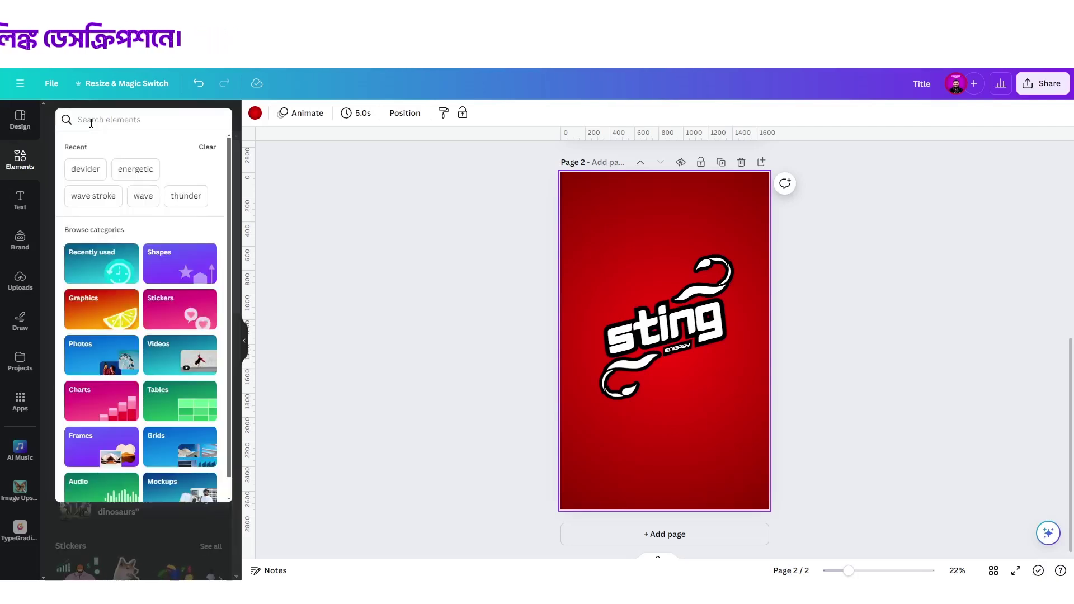
type("thunder")
key("Return")
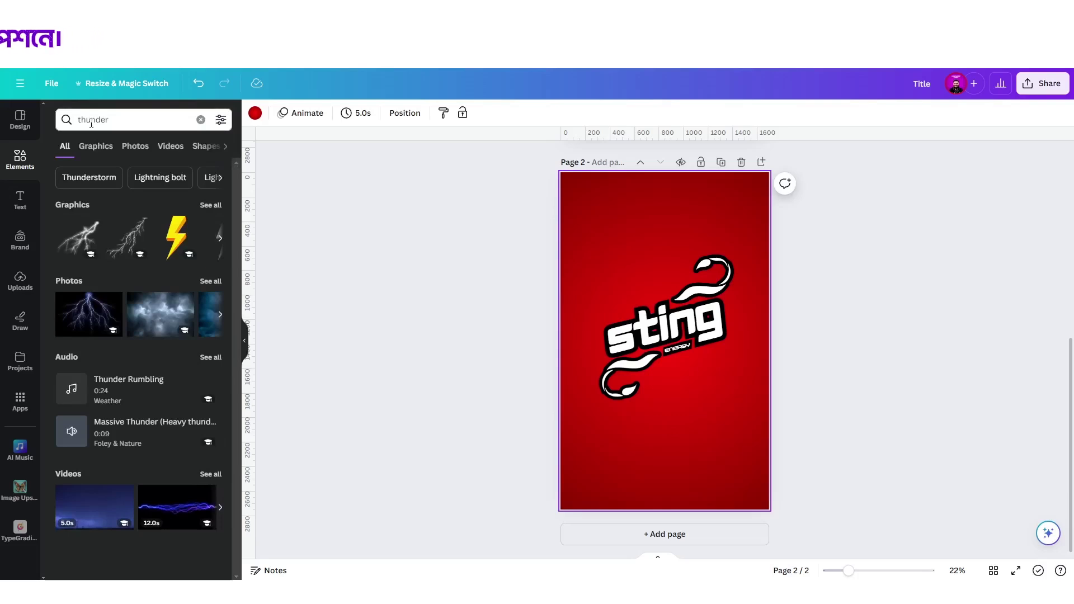
left_click(97, 149)
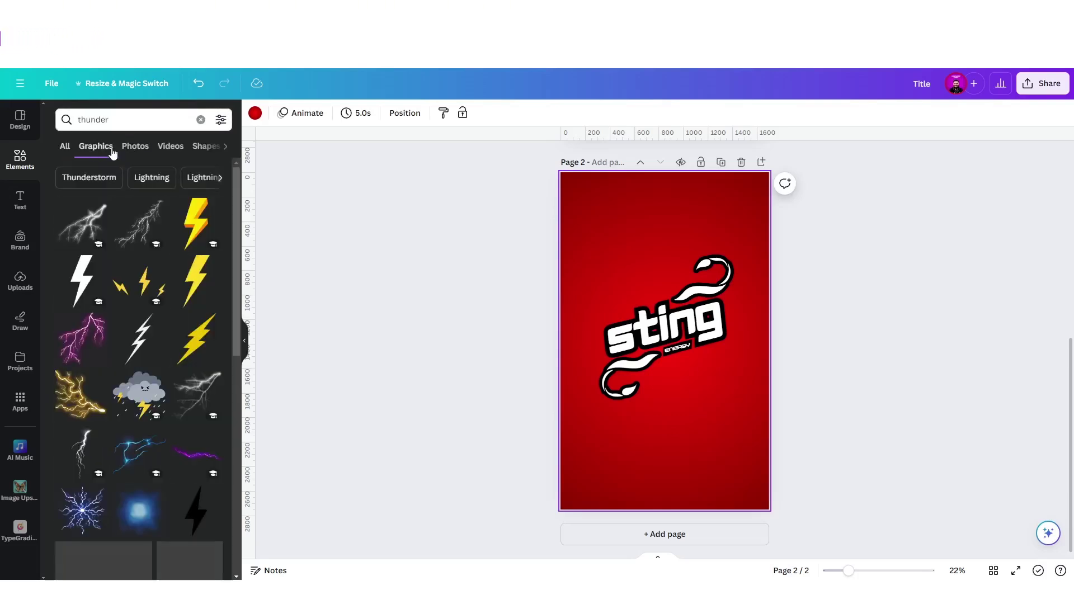
Try the narrow white lightning bolt graphic over the lower scorpion on page 2 and delete it.
scroll(160, 278, "down", 3)
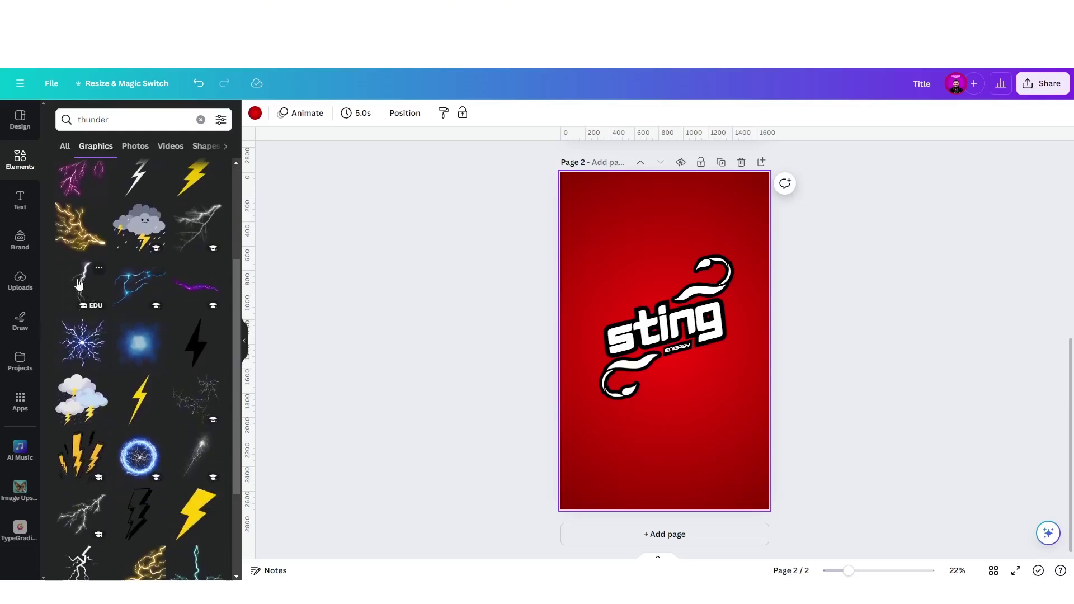
left_click(79, 284)
left_click_drag(724, 192, 673, 321)
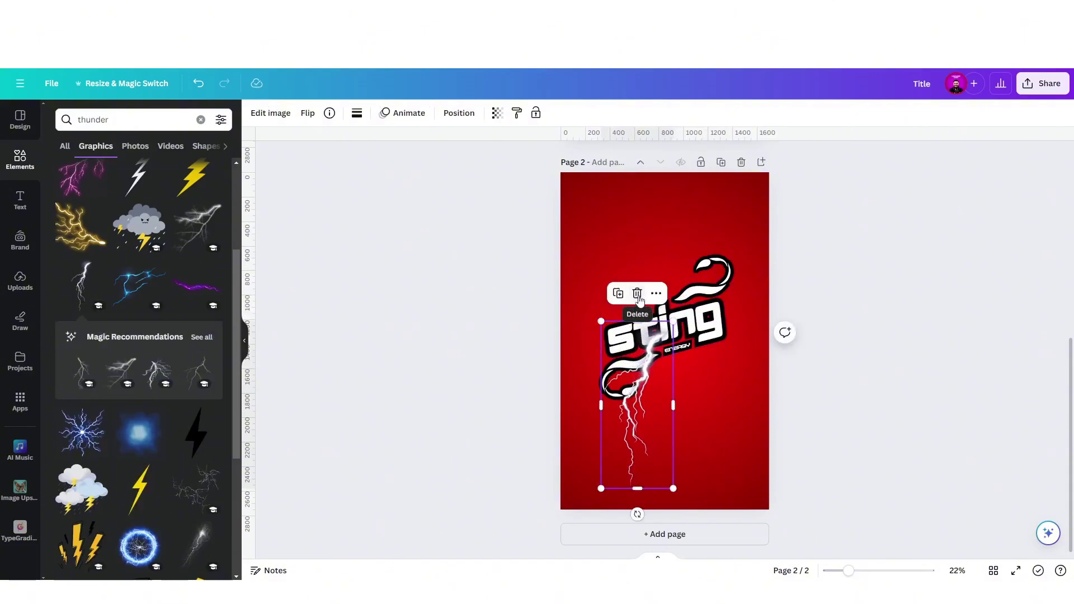
left_click(637, 294)
Add the diagonal lightning graphic with a glowing flare, place its flare at the upper scorpion's tail and send it to the back.
scroll(201, 375, "down", 3)
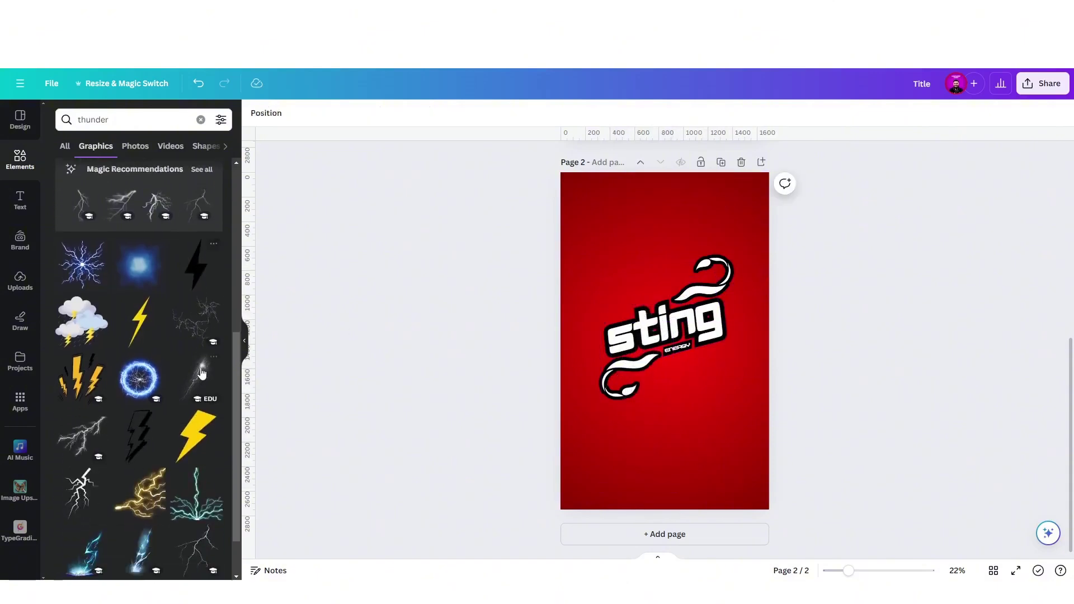
left_click(200, 375)
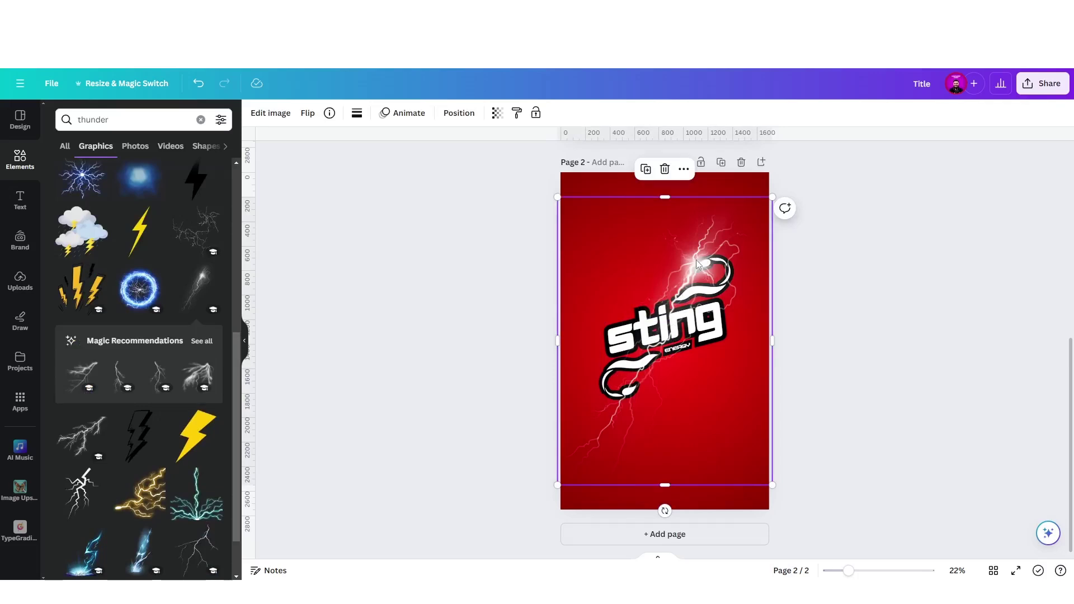
left_click_drag(697, 263, 700, 262)
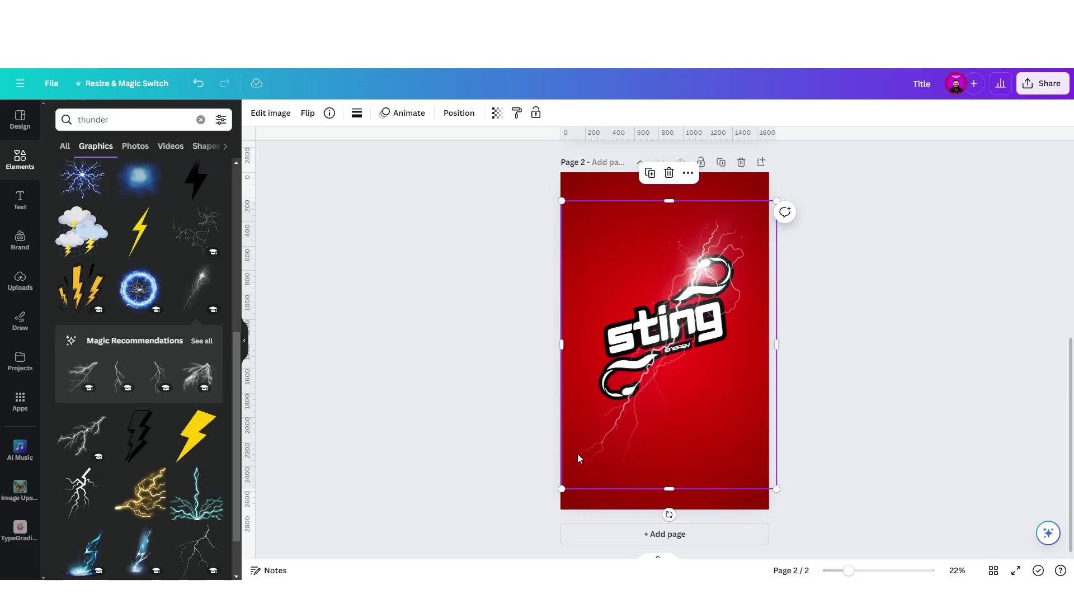
left_click(437, 116)
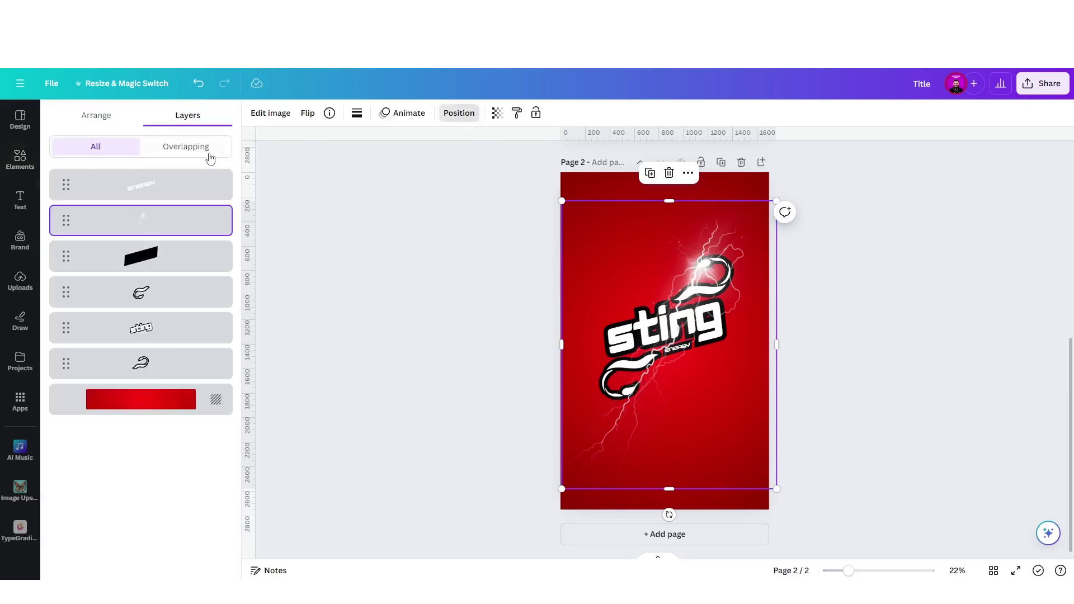
left_click(97, 115)
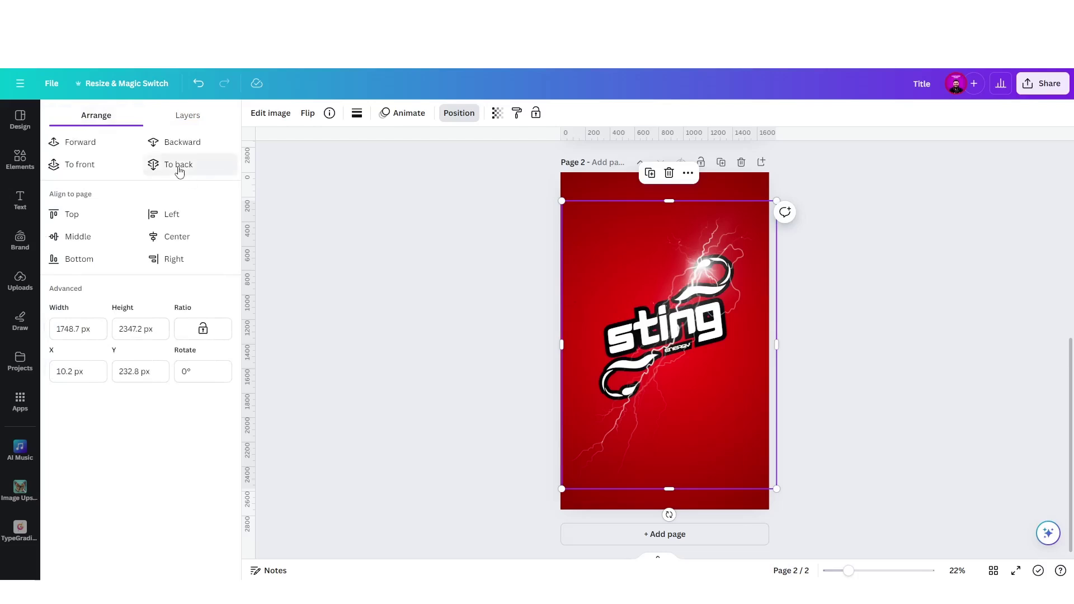
left_click(177, 164)
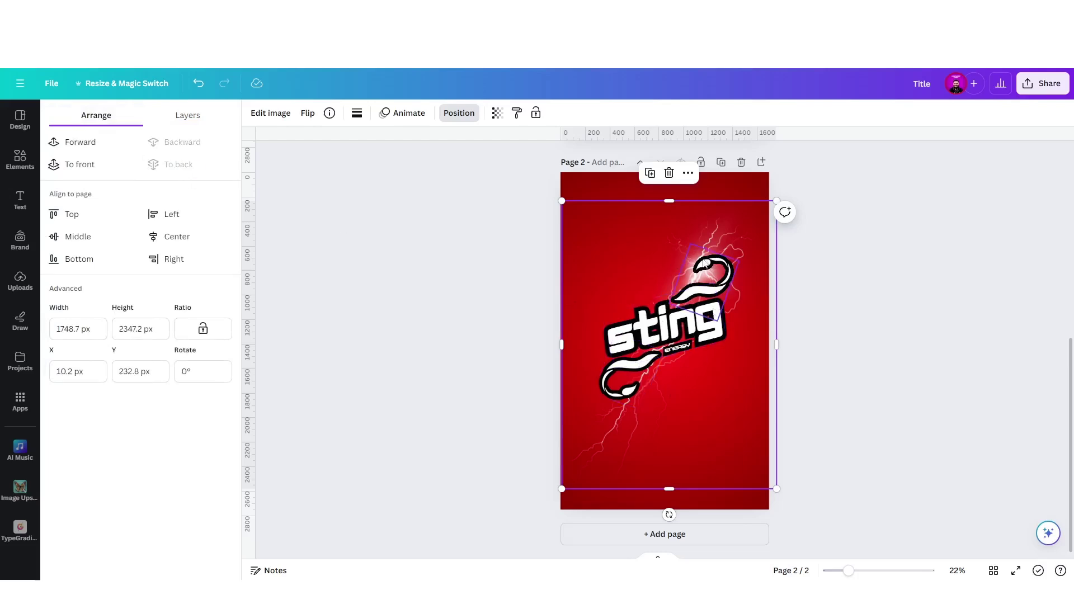
Duplicate the lightning, rotate the copy to about -177.3°, place its flare behind the lower scorpion and send it to the back.
left_click(650, 173)
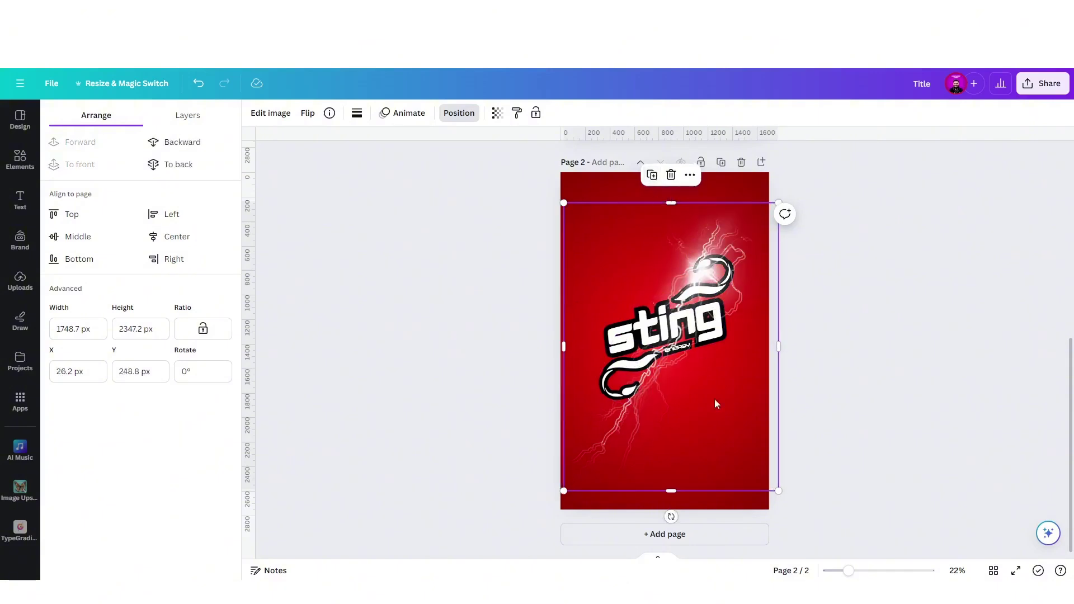
left_click_drag(670, 516, 674, 241)
left_click_drag(658, 424, 654, 387)
left_click(178, 165)
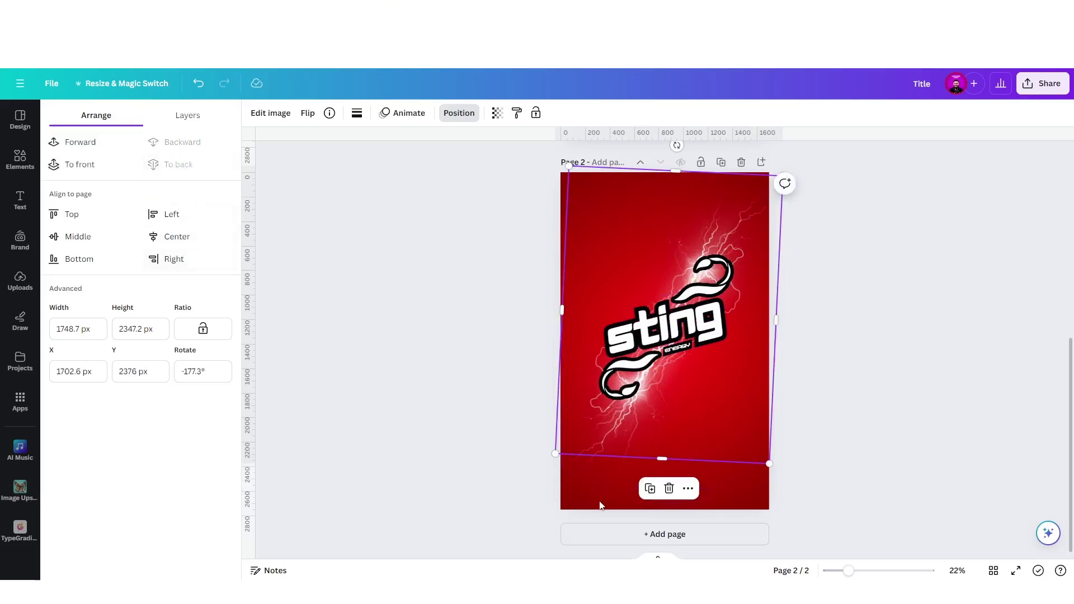
left_click(623, 460)
scroll(703, 271, "up", 5, "ctrl")
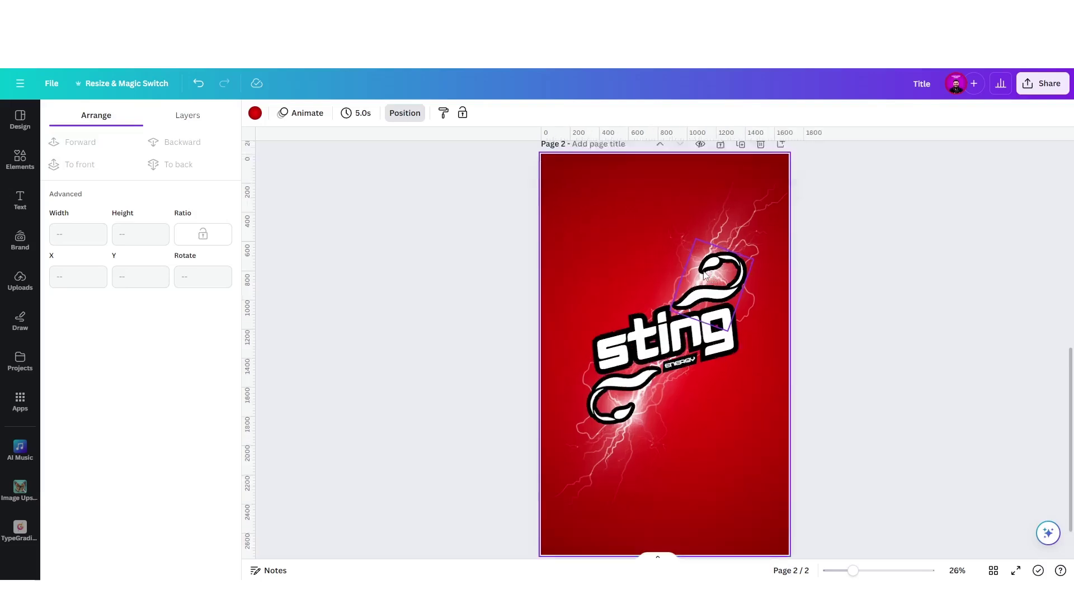
scroll(703, 271, "down", 1)
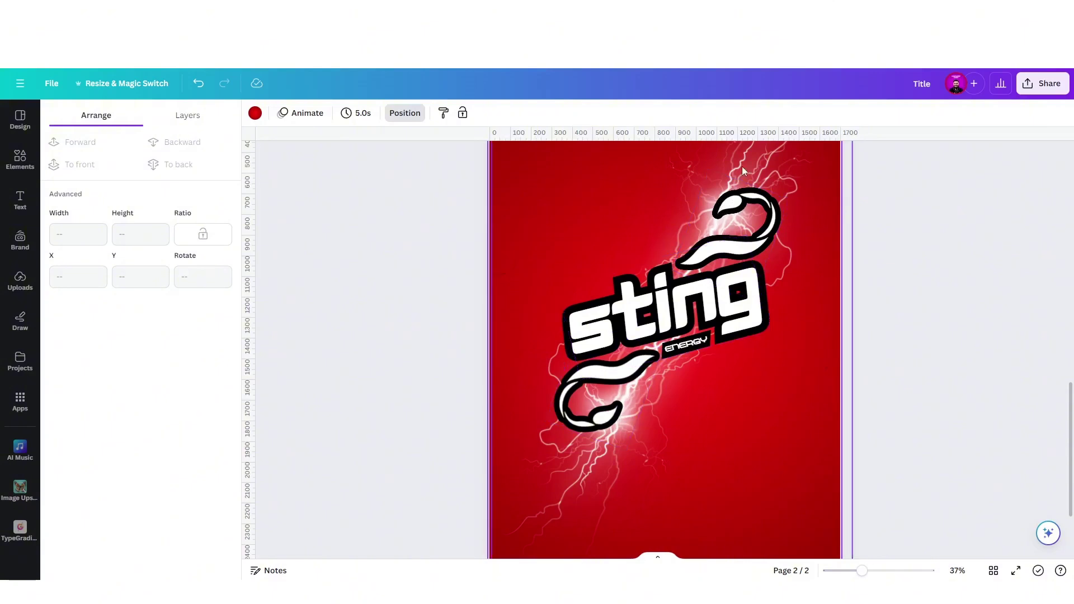
scroll(636, 221, "down", 3, "ctrl")
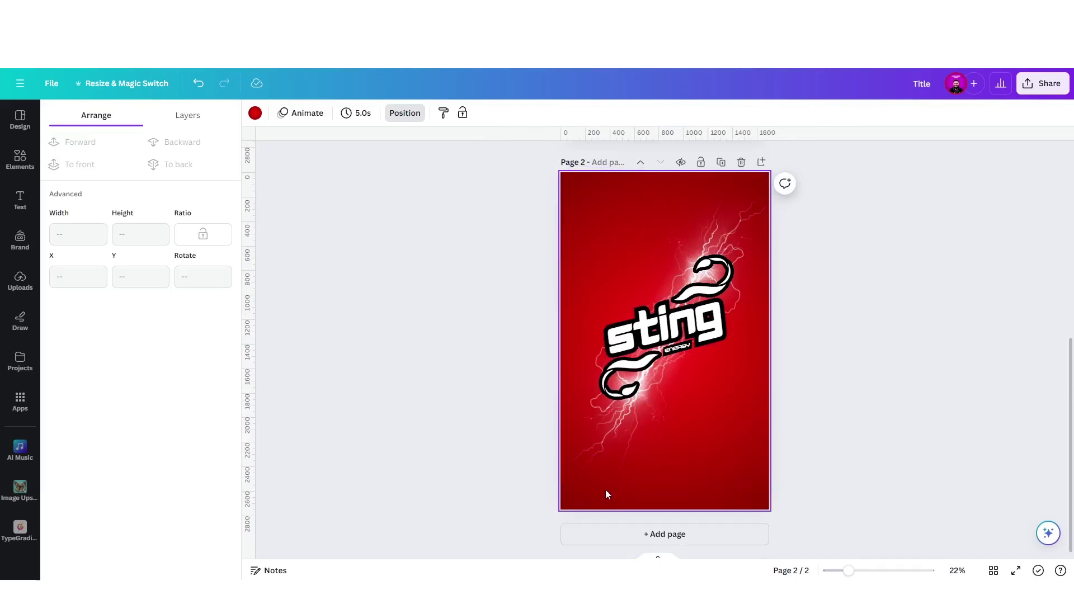
Duplicate the upright lightning again, move the copy down and enlarge it to about 5286 × 7096 px.
left_click(605, 473)
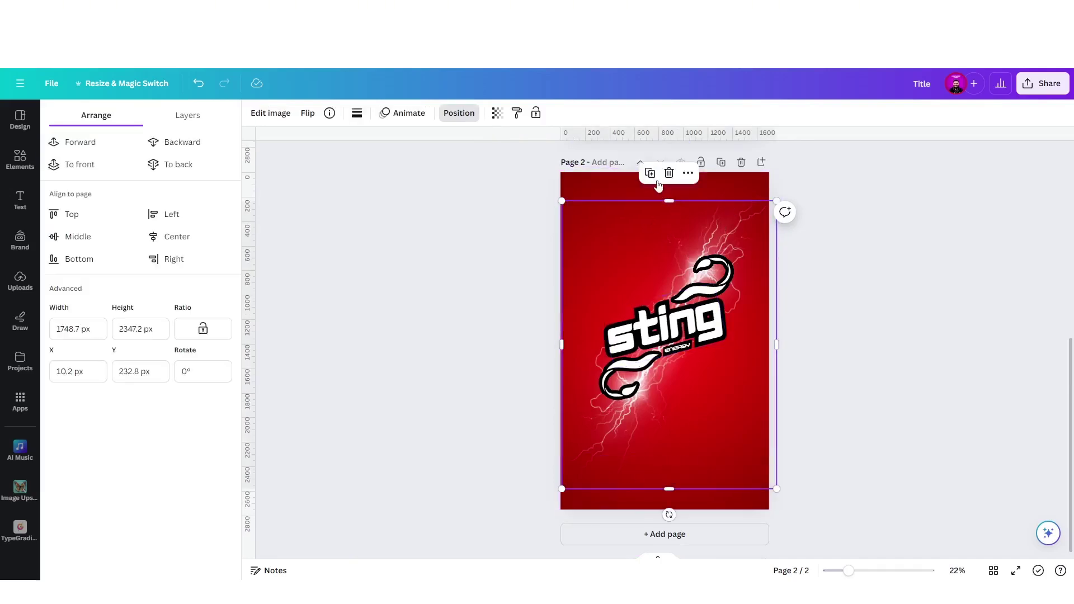
left_click(650, 174)
left_click_drag(734, 309, 753, 388)
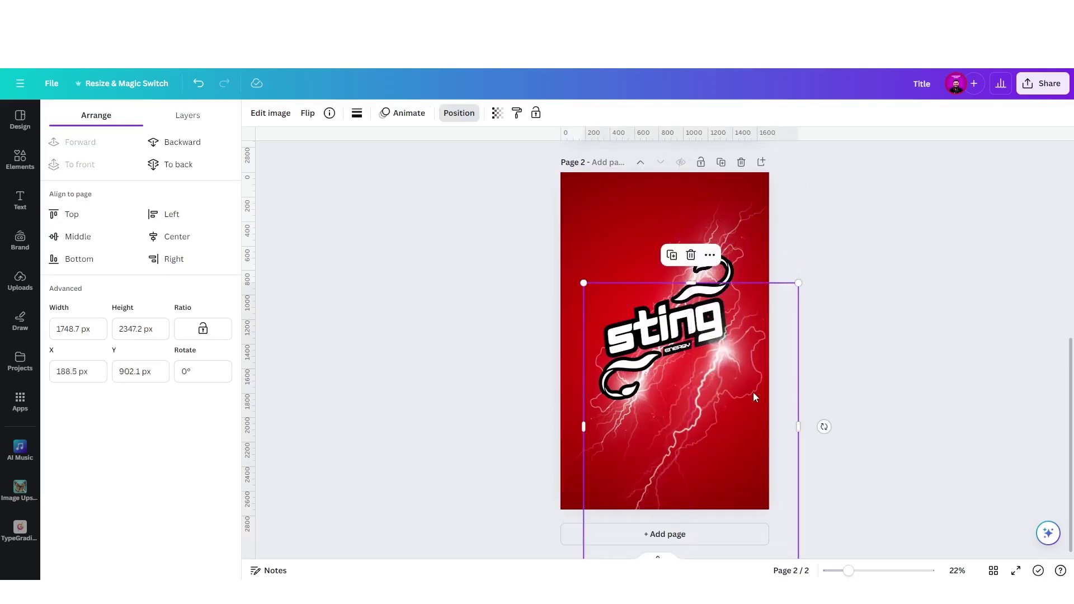
scroll(666, 356, "down", 2, "ctrl")
scroll(665, 357, "down", 1, "ctrl")
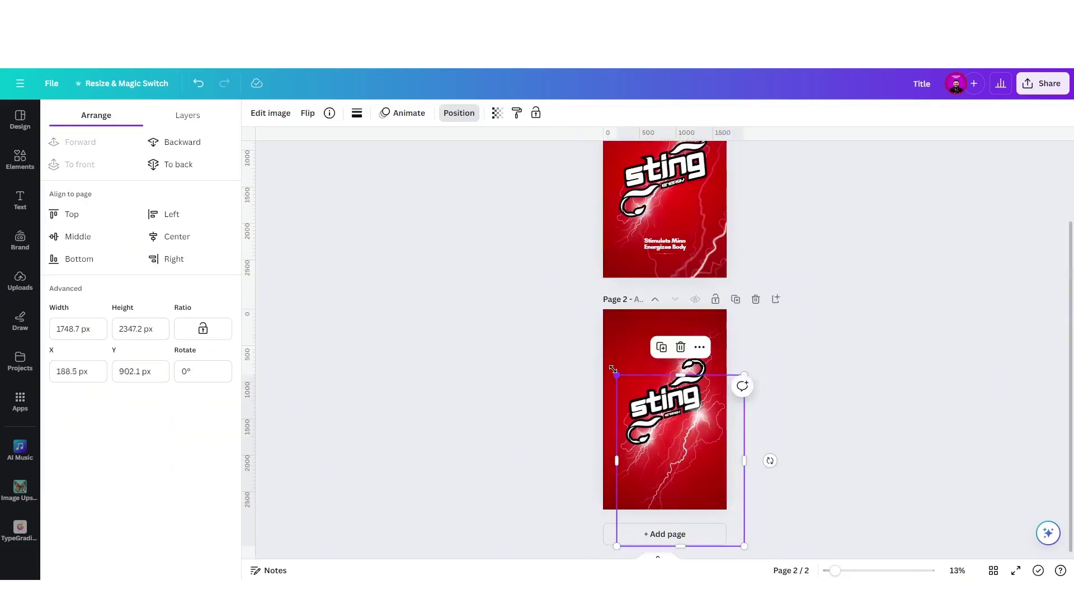
left_click_drag(613, 369, 318, 157)
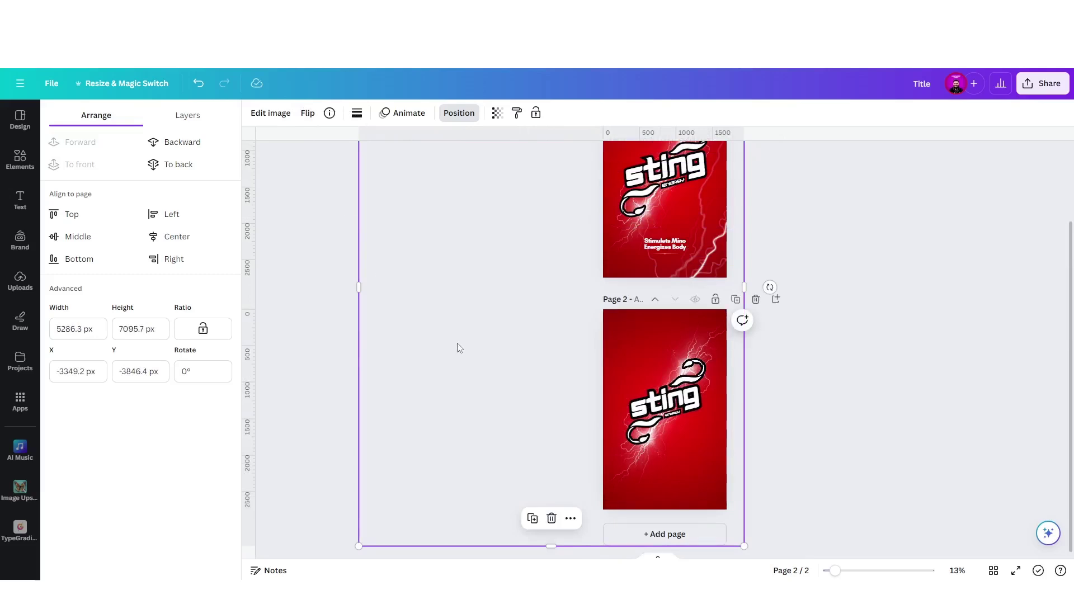
Try the enlarged lightning with its bolts running diagonally across the right side of page 2.
left_click_drag(459, 348, 690, 413)
scroll(690, 412, "down", 2)
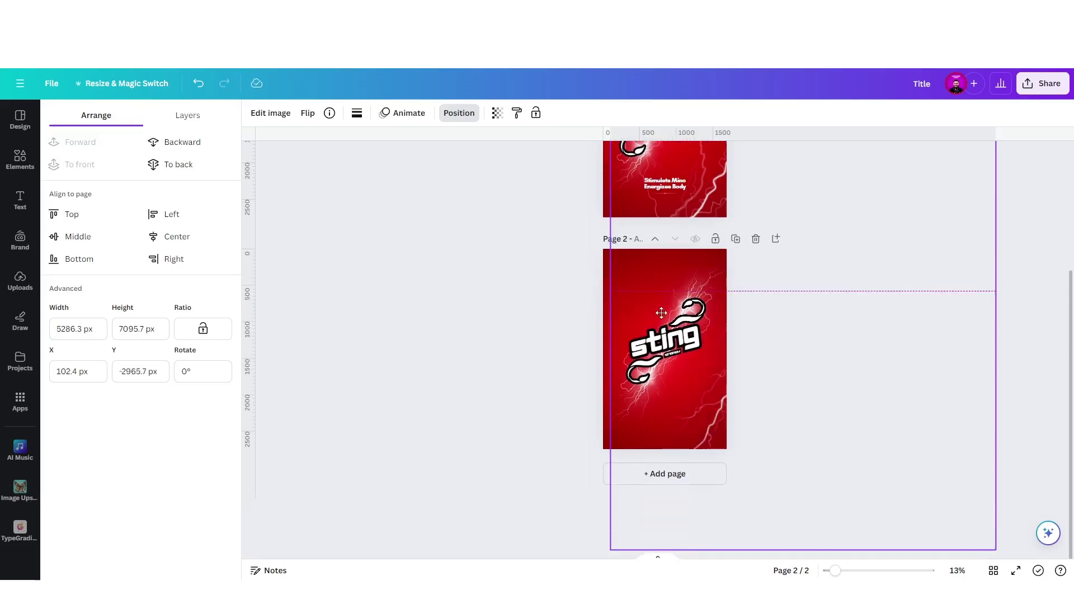
scroll(690, 413, "up", 5)
left_click_drag(750, 366, 624, 334)
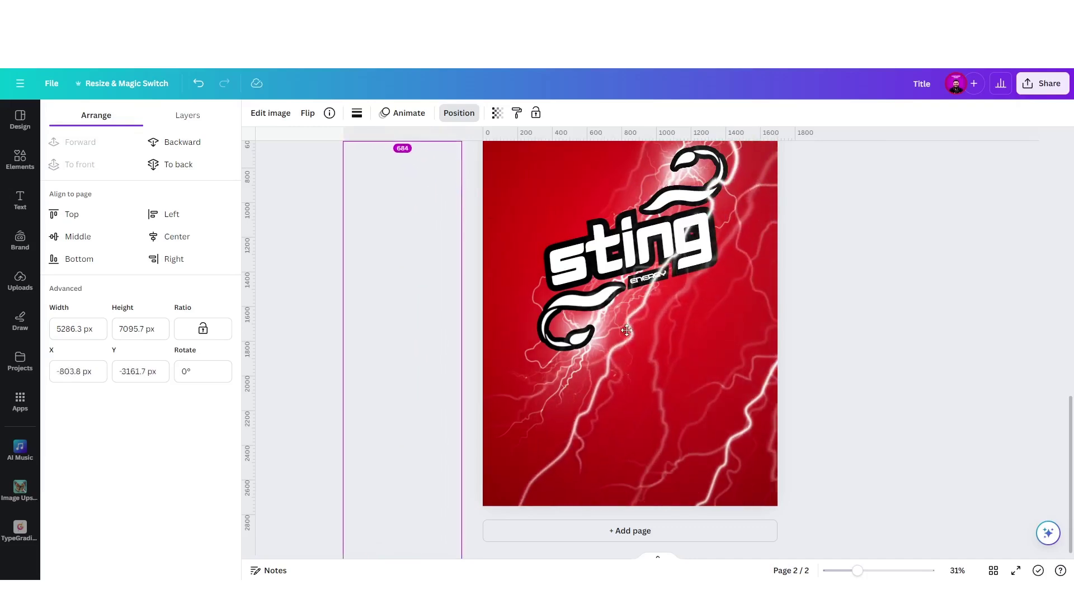
Rotate the enlarged lightning to about -166.1° and position its bolts across page 2's upper-left and lower-right corners.
scroll(763, 284, "down", 2)
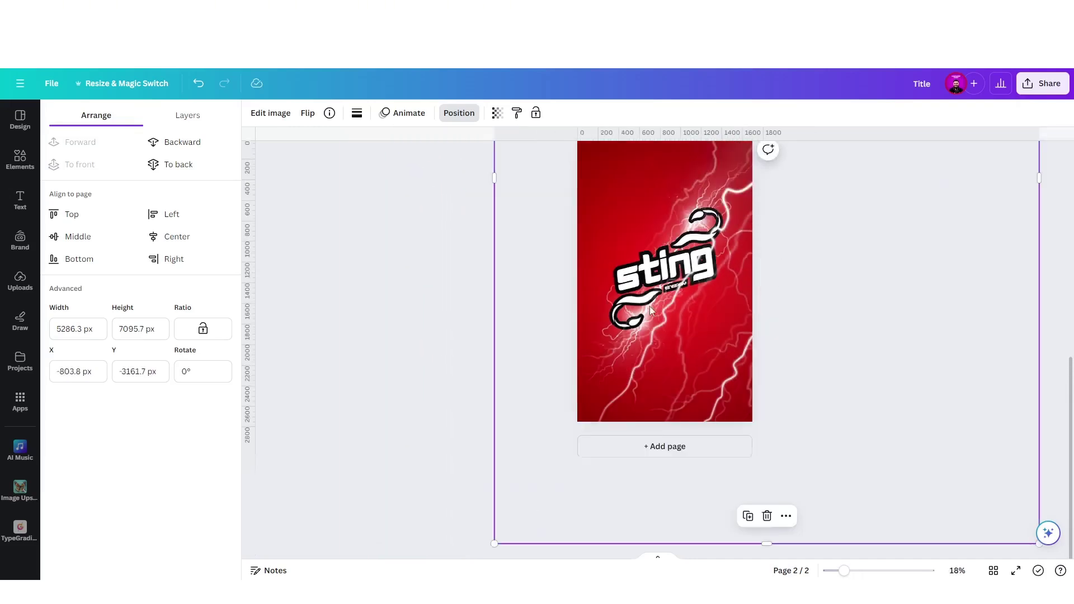
scroll(691, 378, "down", 2)
left_click_drag(737, 533, 741, 205)
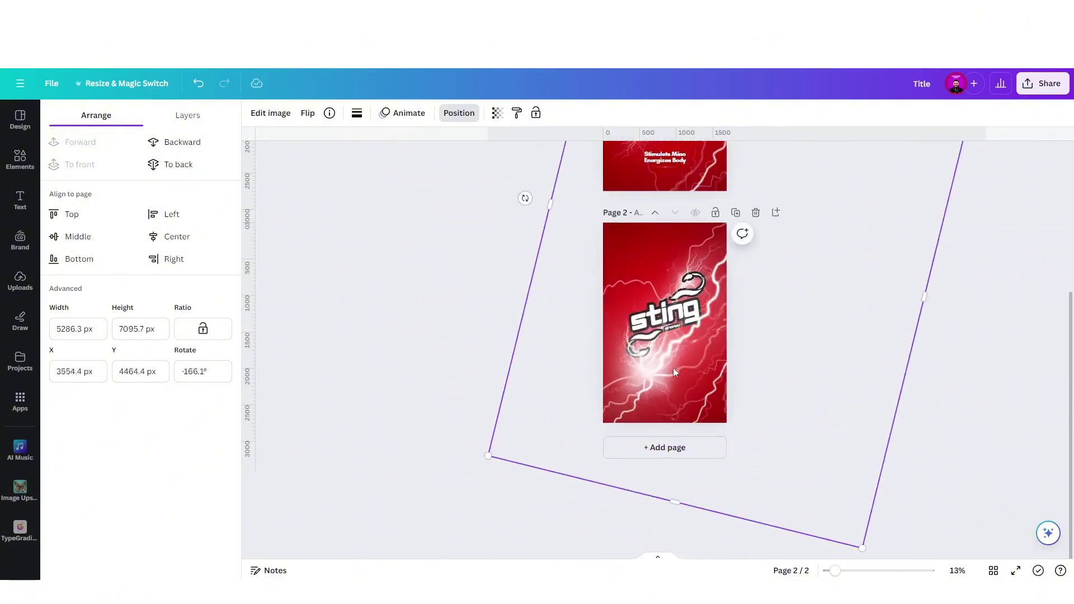
left_click_drag(653, 423, 582, 430)
scroll(582, 431, "down", 2)
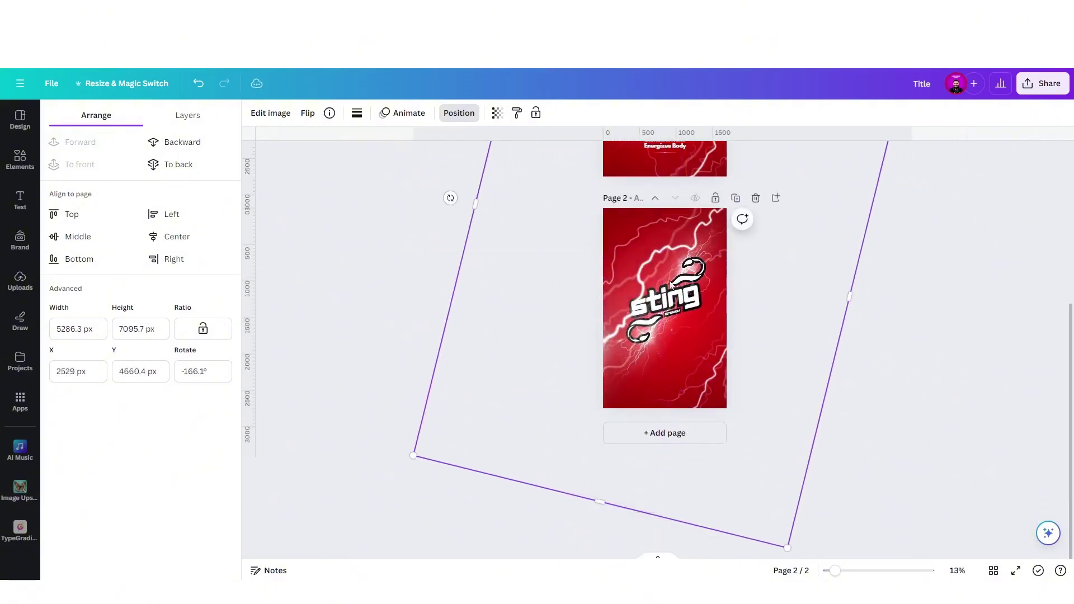
scroll(672, 250, "up", 2)
left_click_drag(674, 243, 398, 405)
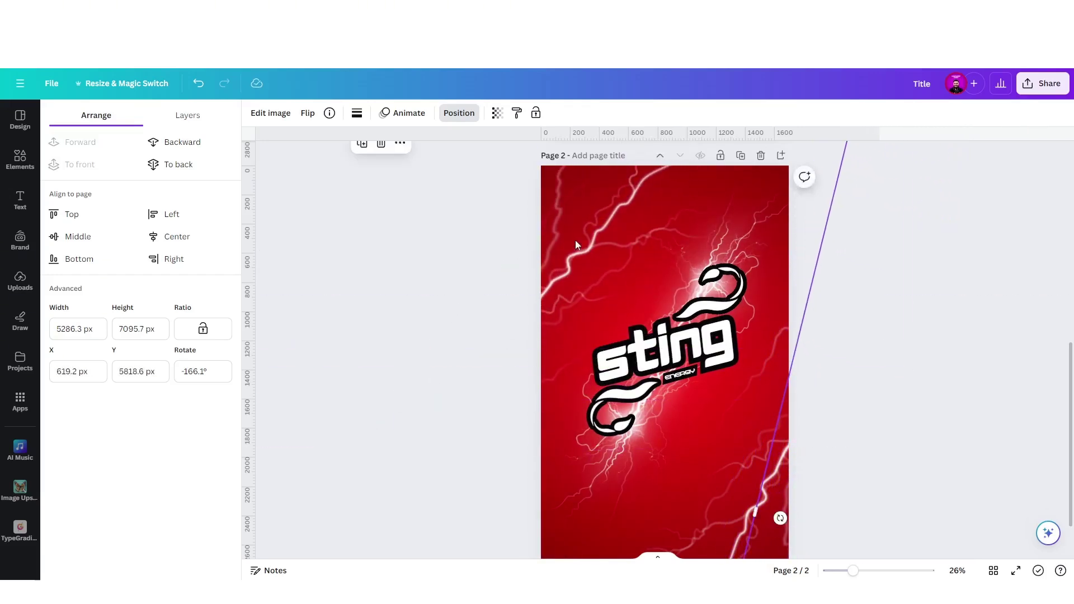
mouse_move(575, 240)
left_mouse_down()
mouse_move(575, 252)
mouse_move(566, 230)
left_mouse_up()
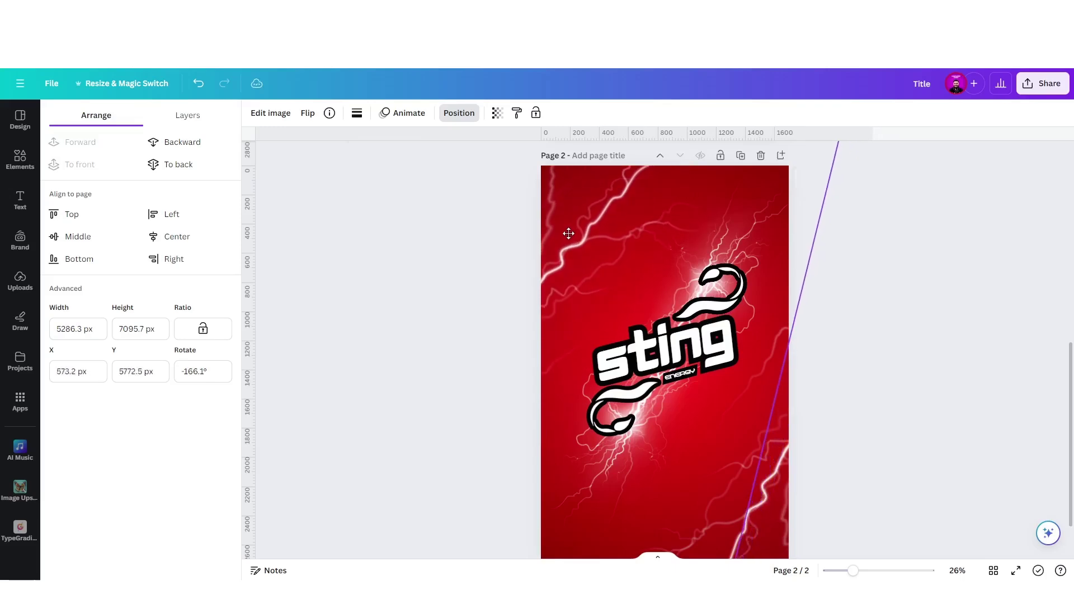
left_click(936, 316)
left_click(935, 312)
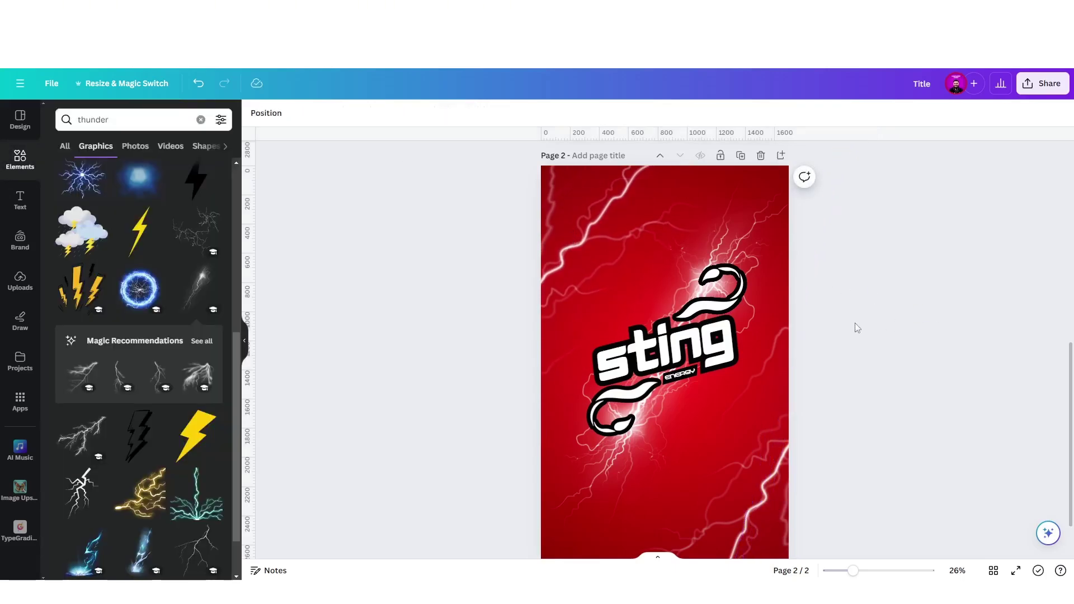
Check the tagline on the reference can photo and copy "Stimulets Mino Energizes Body" from the Notepad note.
scroll(653, 383, "up", 5)
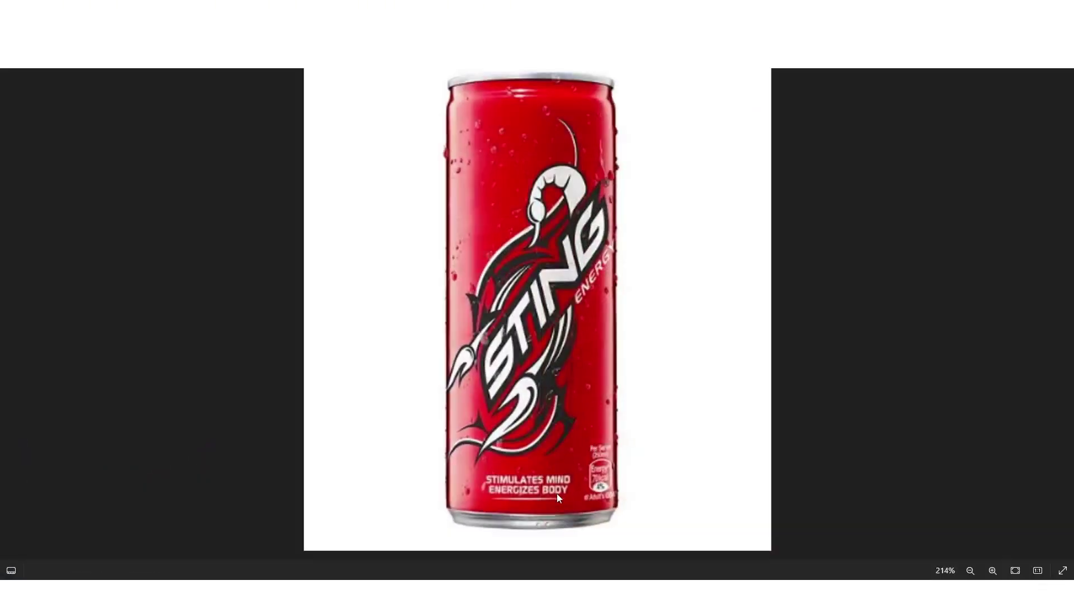
scroll(556, 493, "up", 5)
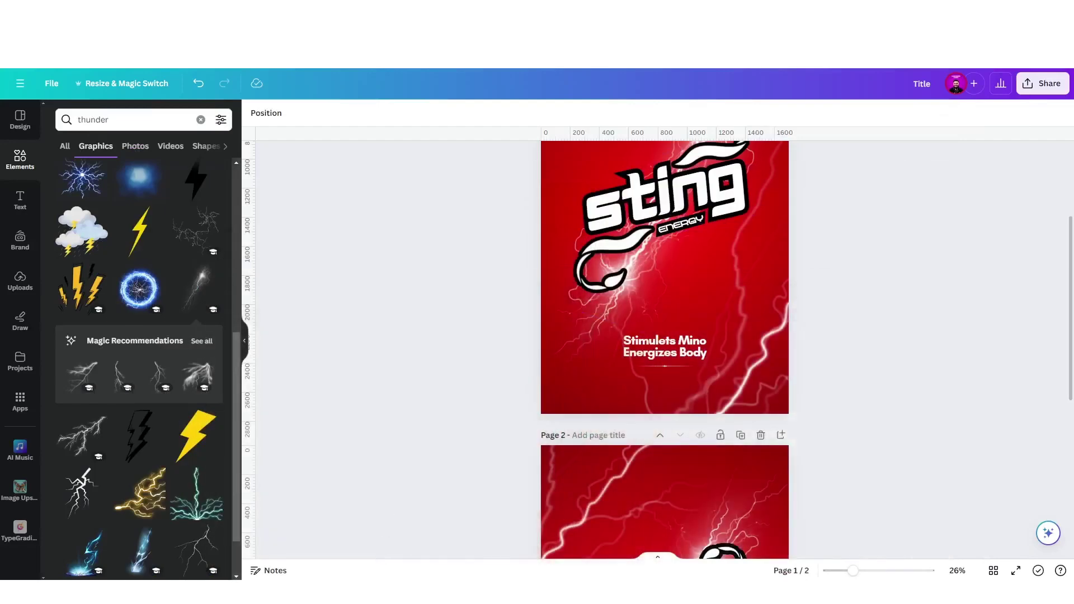
key("alt+Tab")
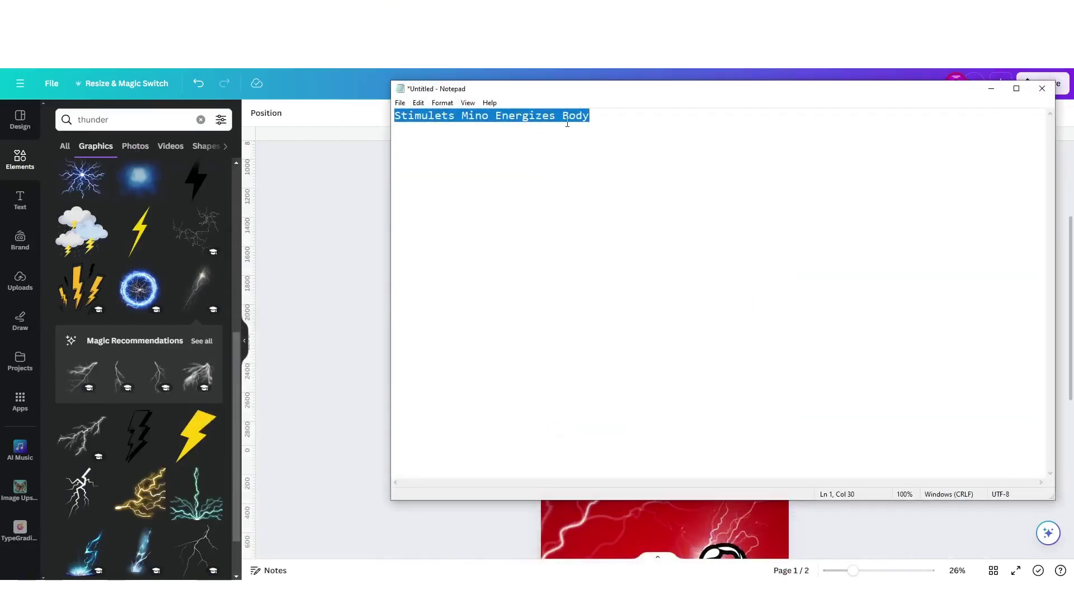
left_click(385, 232)
Send the enlarged, rotated lightning on page 2 to the back of the layer order.
scroll(695, 395, "down", 5)
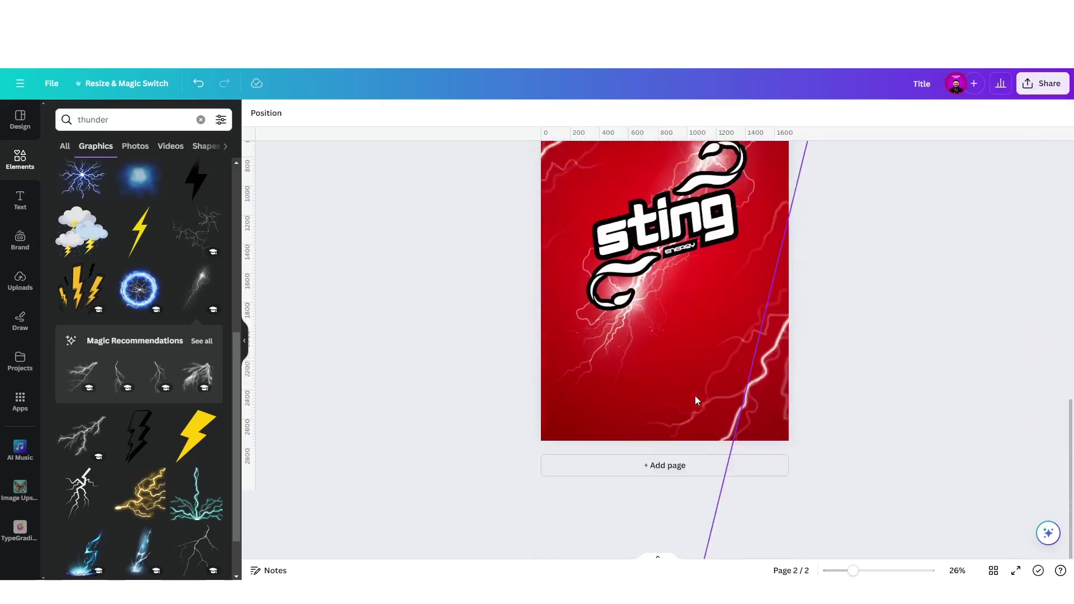
scroll(691, 330, "up", 2)
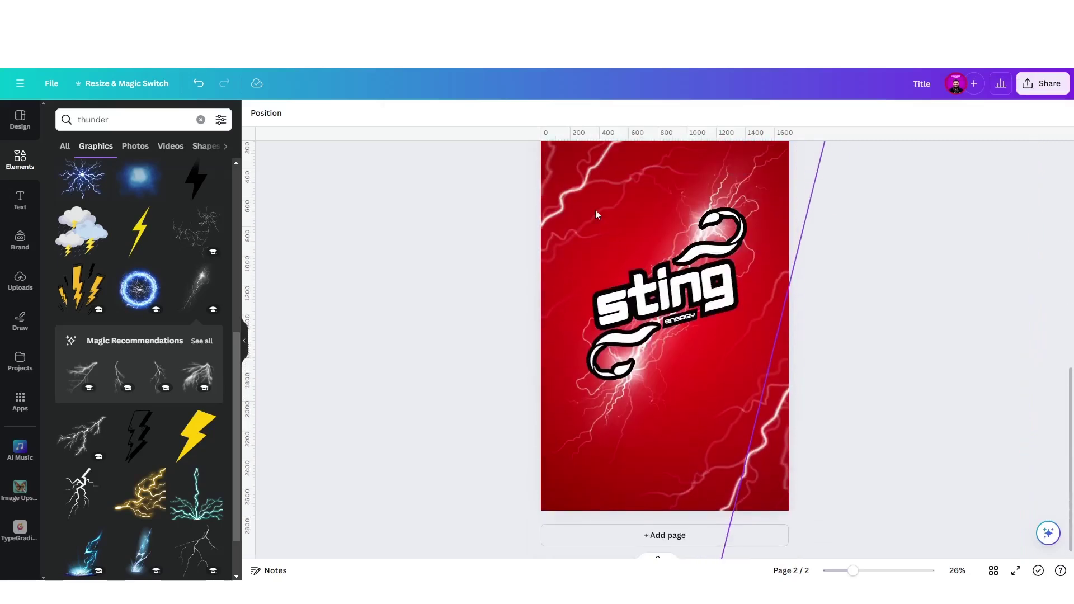
left_click(581, 191)
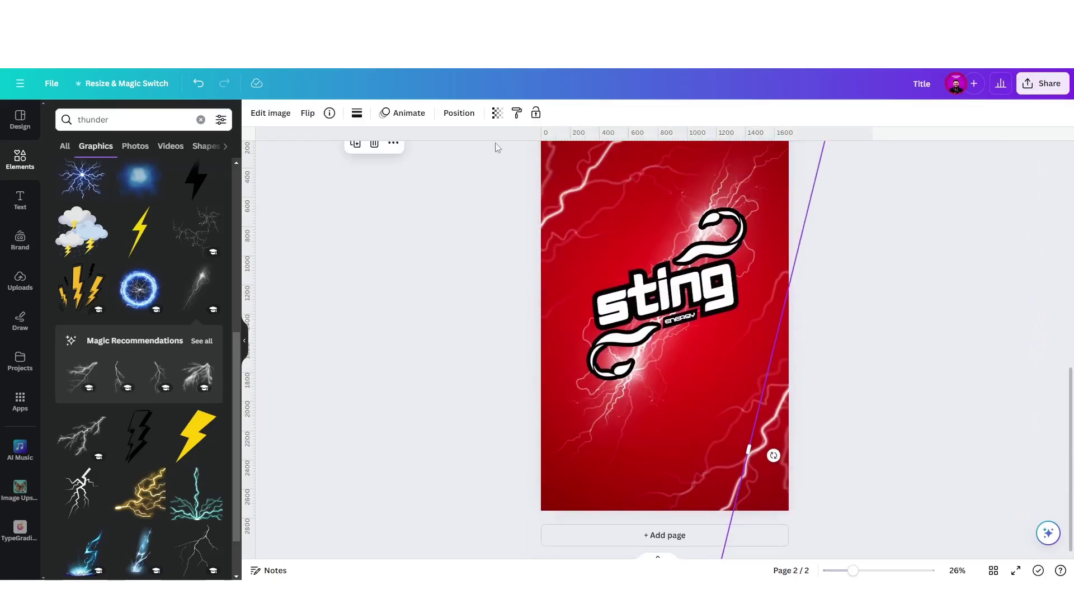
left_click(459, 112)
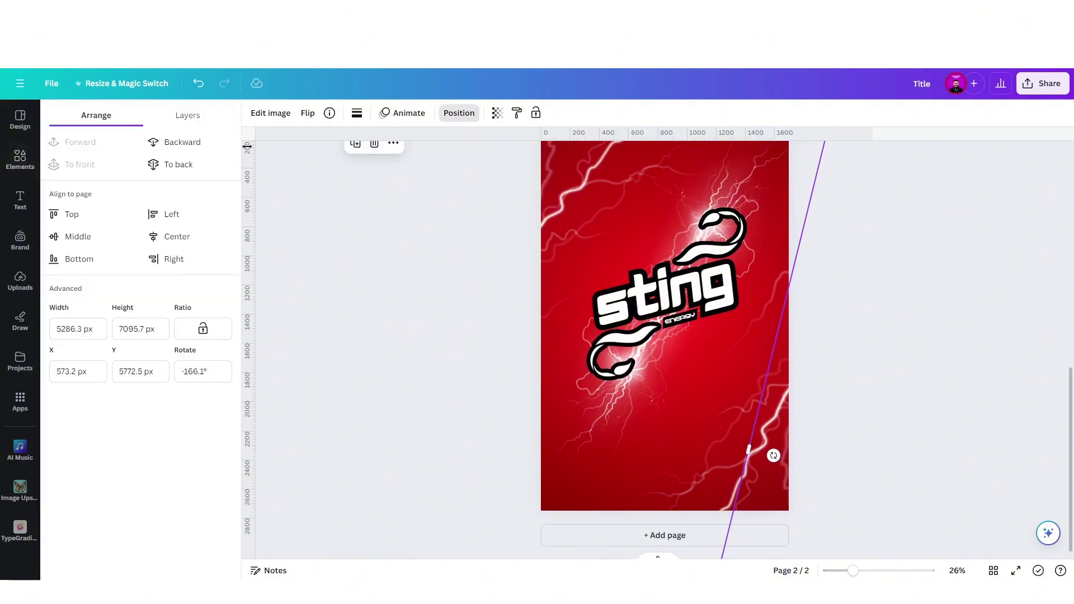
left_click(170, 165)
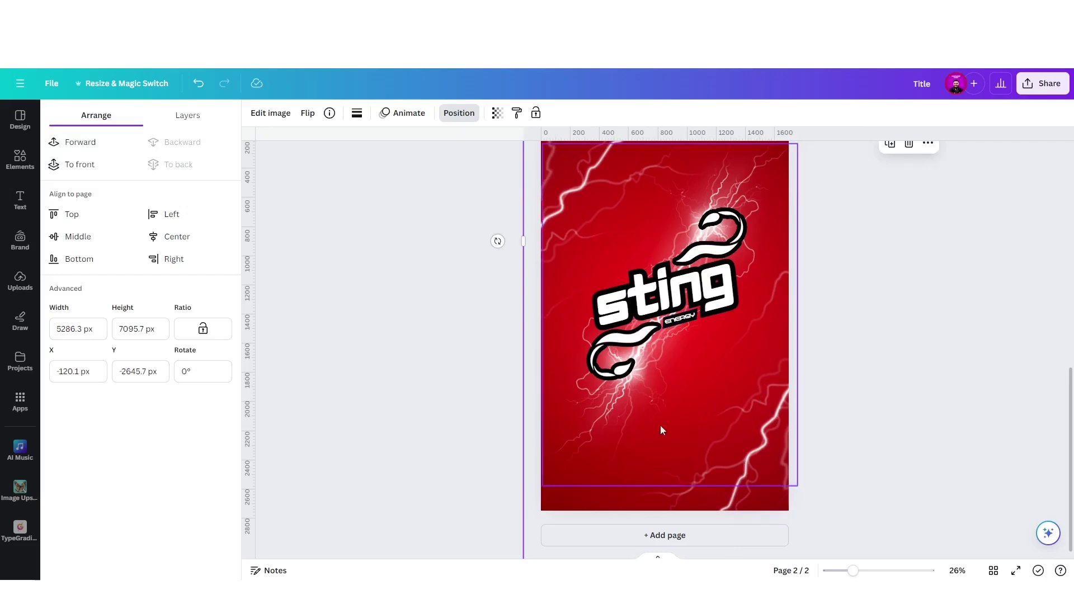
Paste the tagline "Stimulets Mino Energizes Body" on page 2 and move it below the logo, at about X 605, Y 1920 px.
key("ctrl+v")
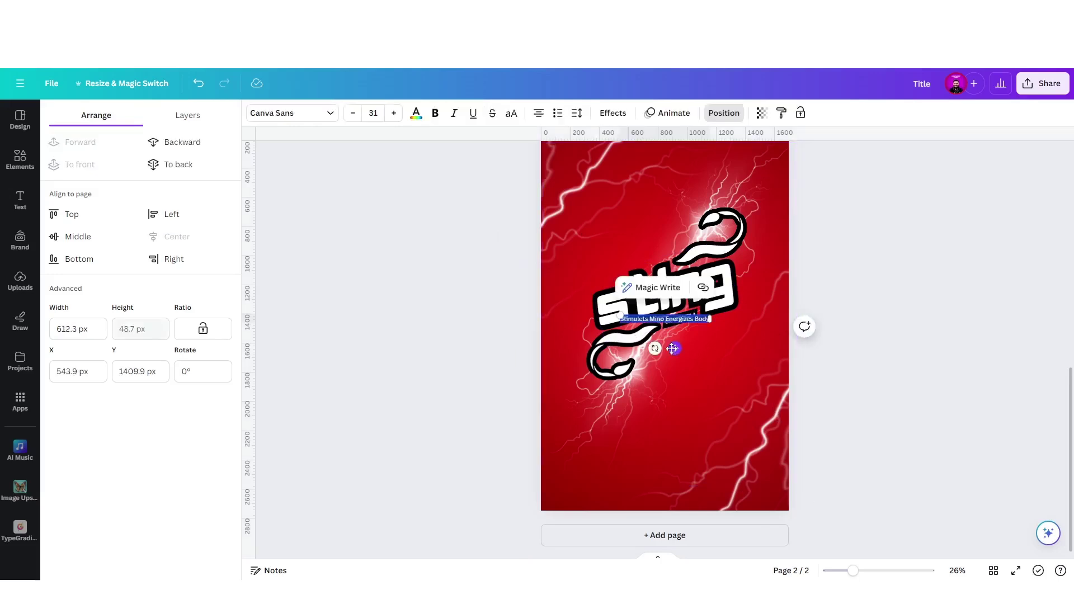
left_click_drag(674, 347, 680, 423)
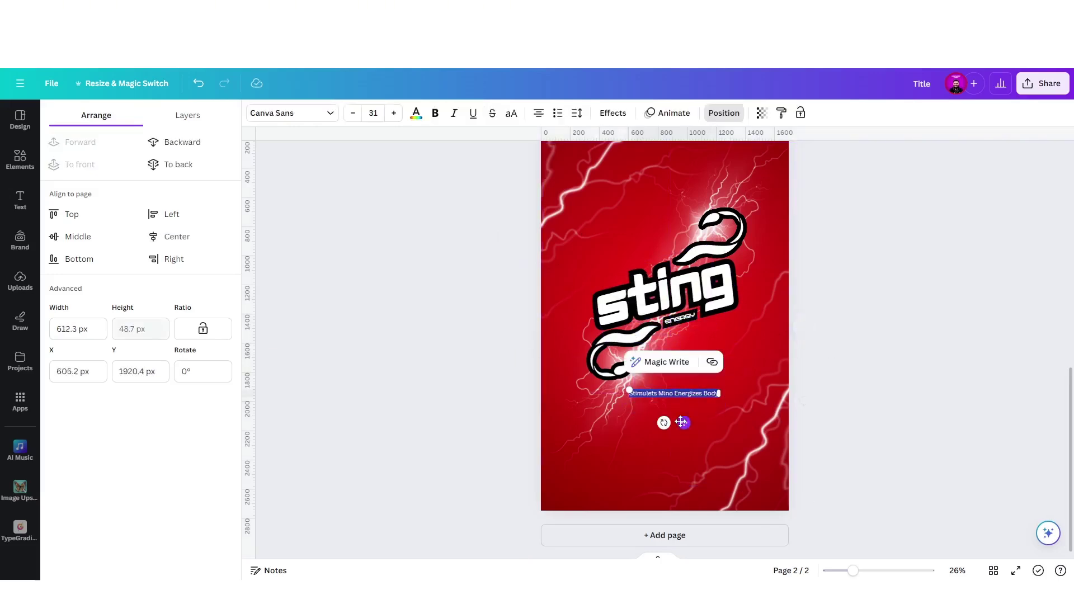
scroll(681, 413, "up", 3)
scroll(681, 412, "up", 1)
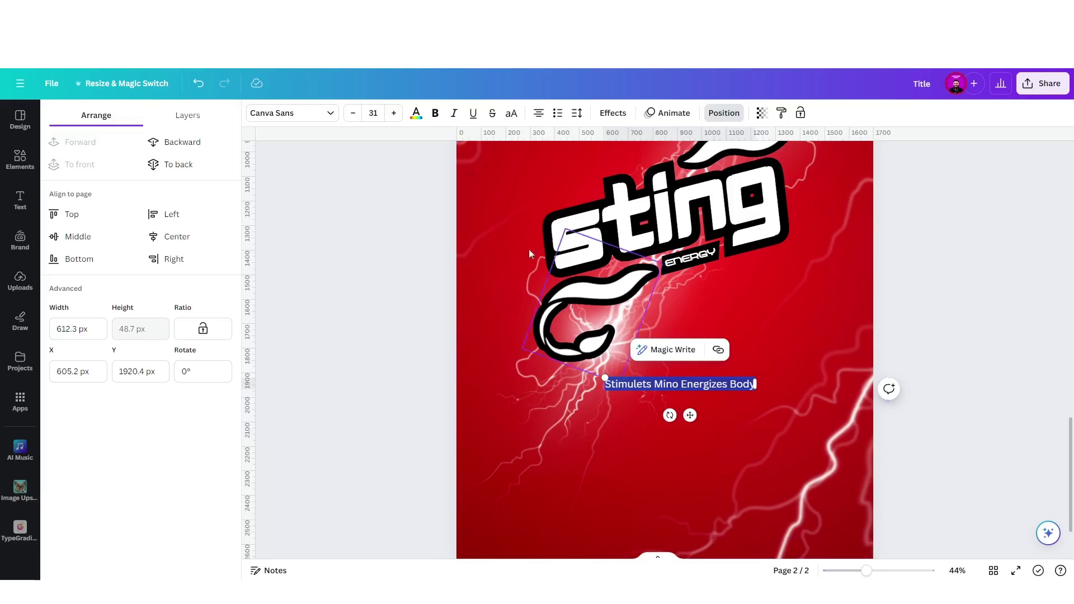
Set the page 2 tagline in bold Glacial Indifference.
left_click(328, 112)
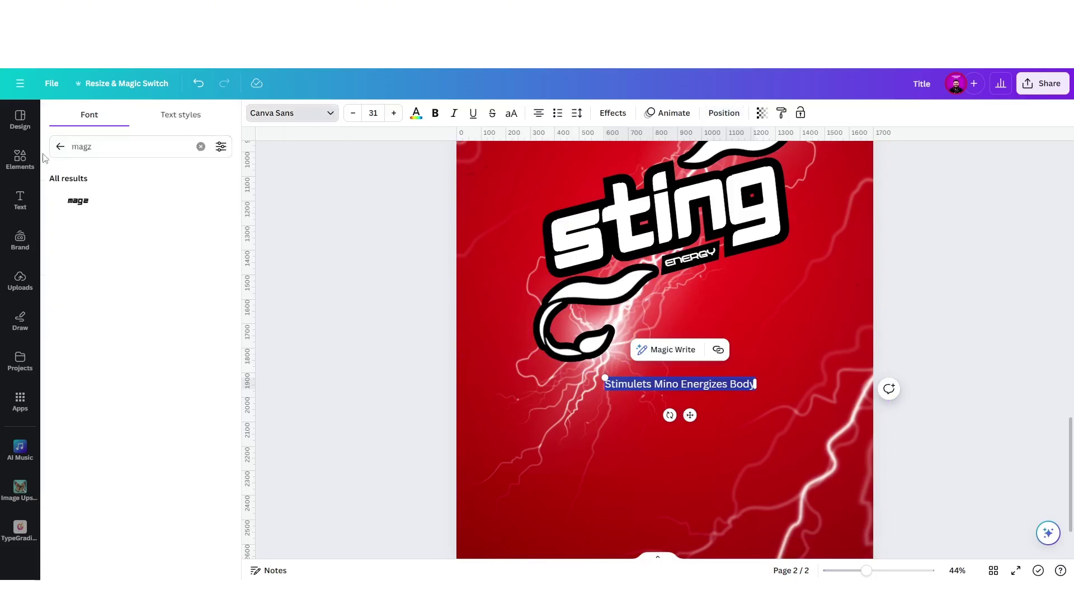
left_click(59, 146)
left_click(161, 244)
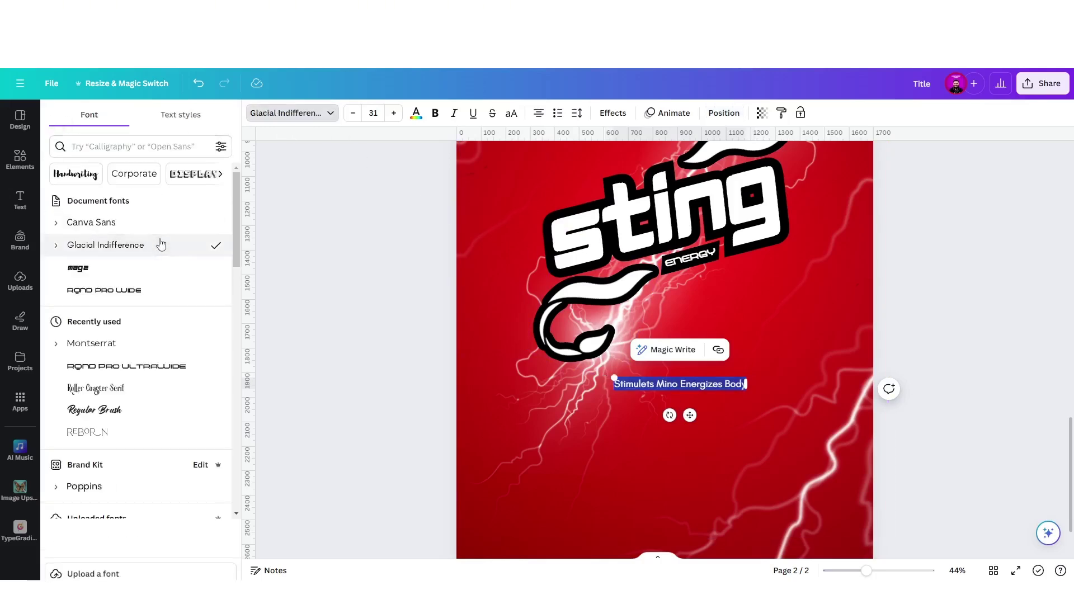
left_click(435, 115)
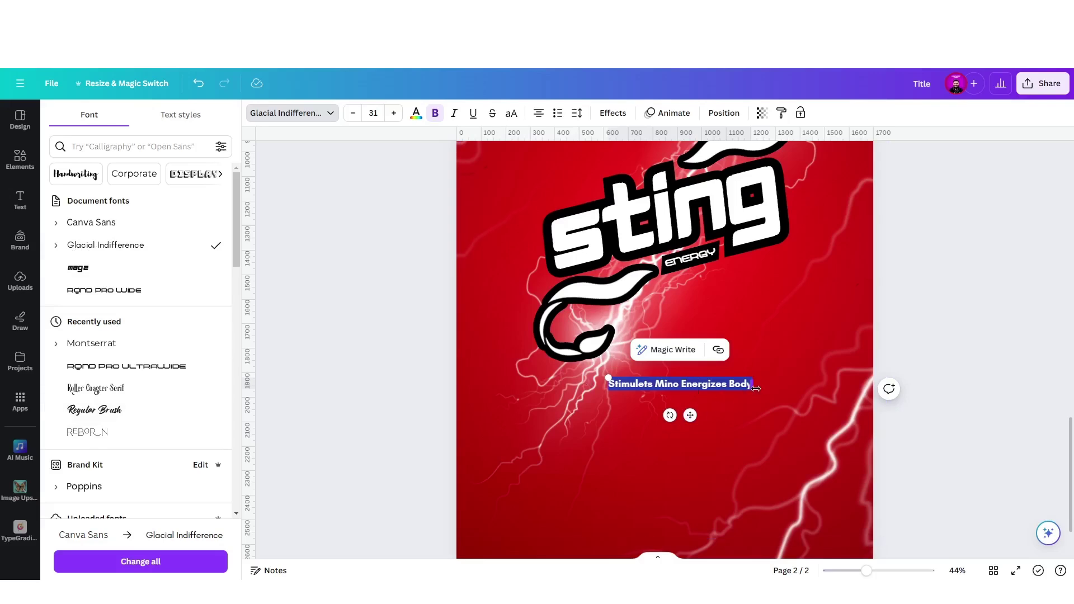
Narrow the tagline's text box so it wraps onto two lines, "Stimulets Mino" above "Energizes Body".
left_click_drag(756, 388, 690, 412)
left_click(670, 440)
left_click(663, 394)
scroll(684, 431, "down", 2)
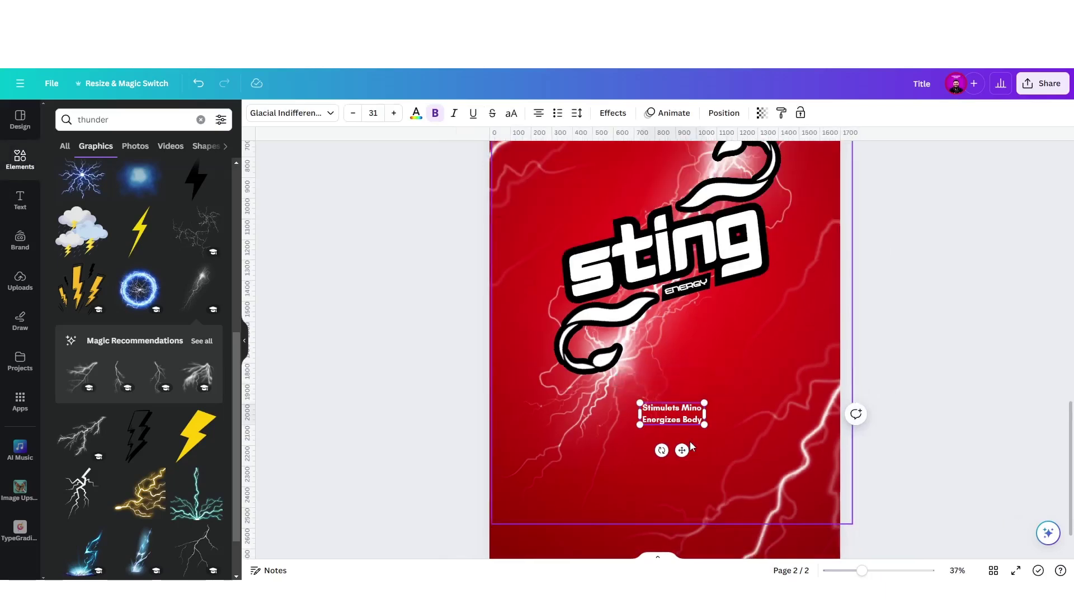
scroll(690, 431, "down", 1)
scroll(677, 392, "up", 2)
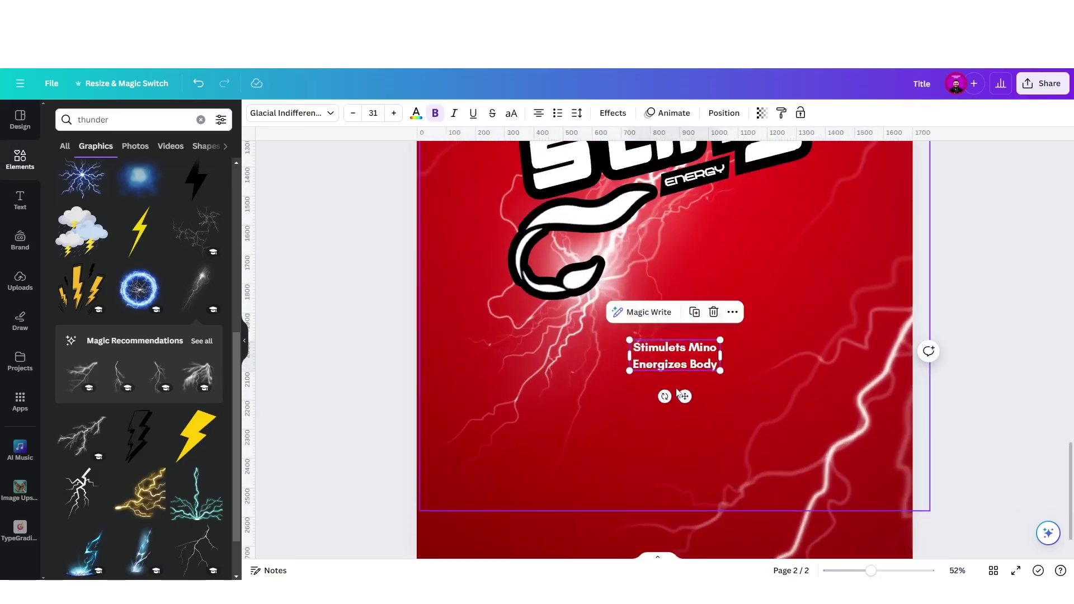
Check the line under the reference can's tagline, search the graphics for "devider" and browse the divider designs.
key("alt+Tab")
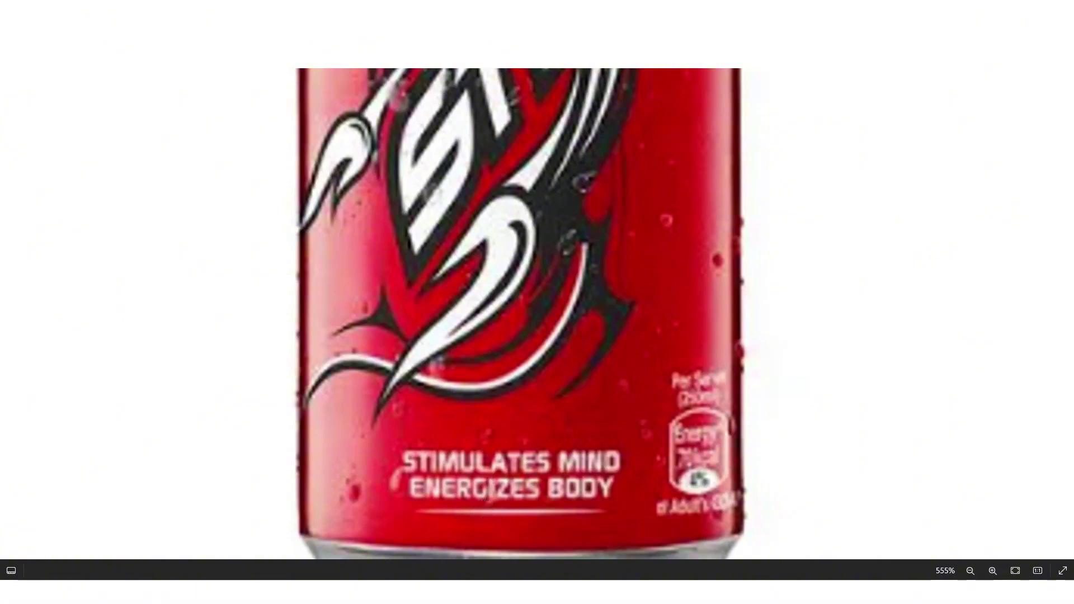
key("alt+Tab")
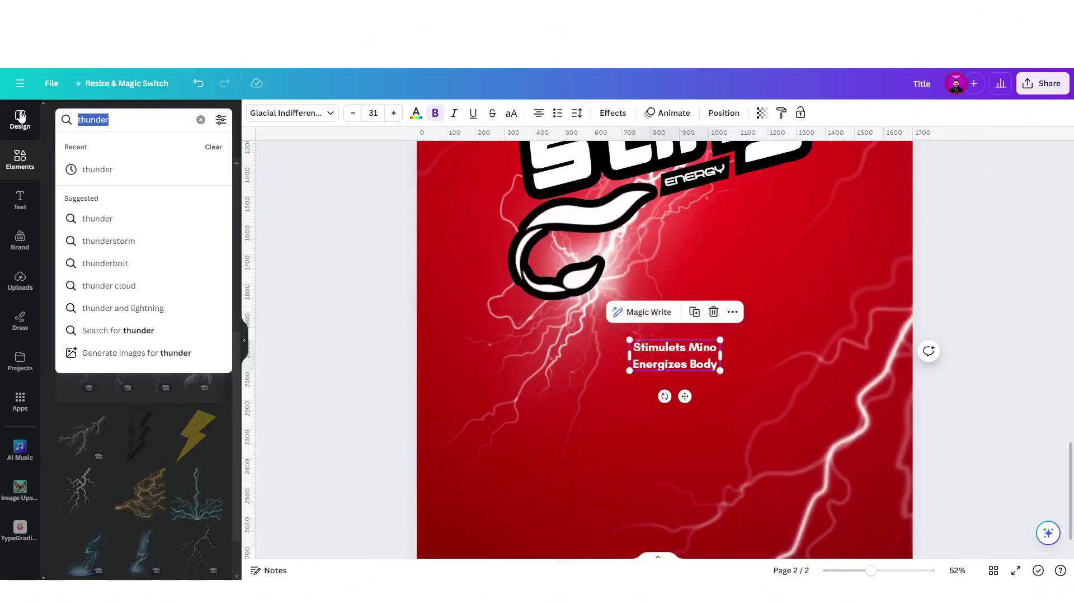
type("devider")
key("Return")
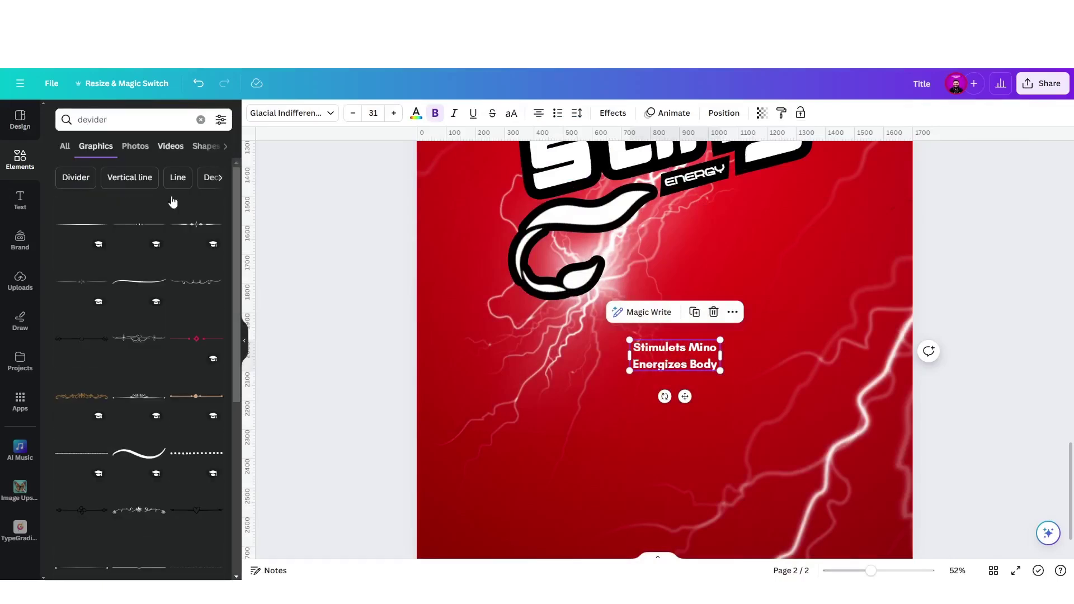
scroll(177, 377, "down", 5)
scroll(164, 373, "down", 5)
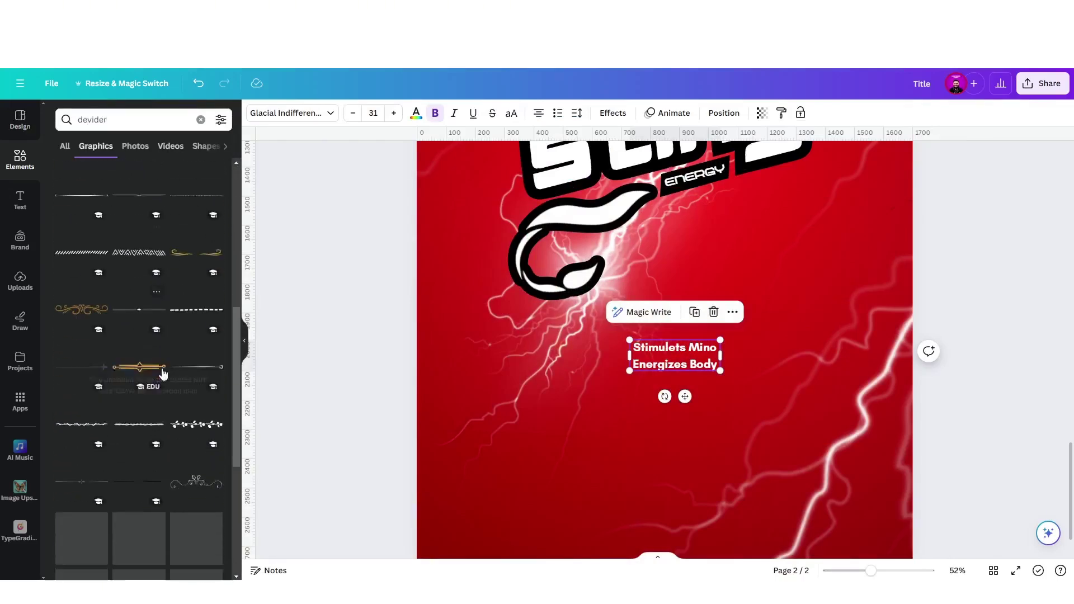
scroll(163, 373, "down", 4)
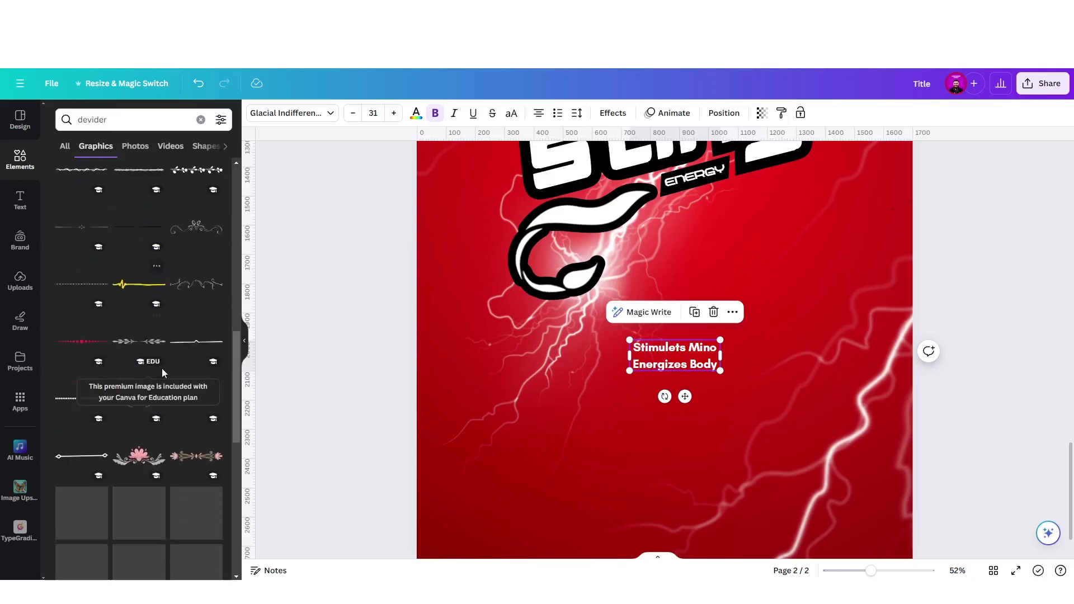
scroll(163, 374, "down", 2)
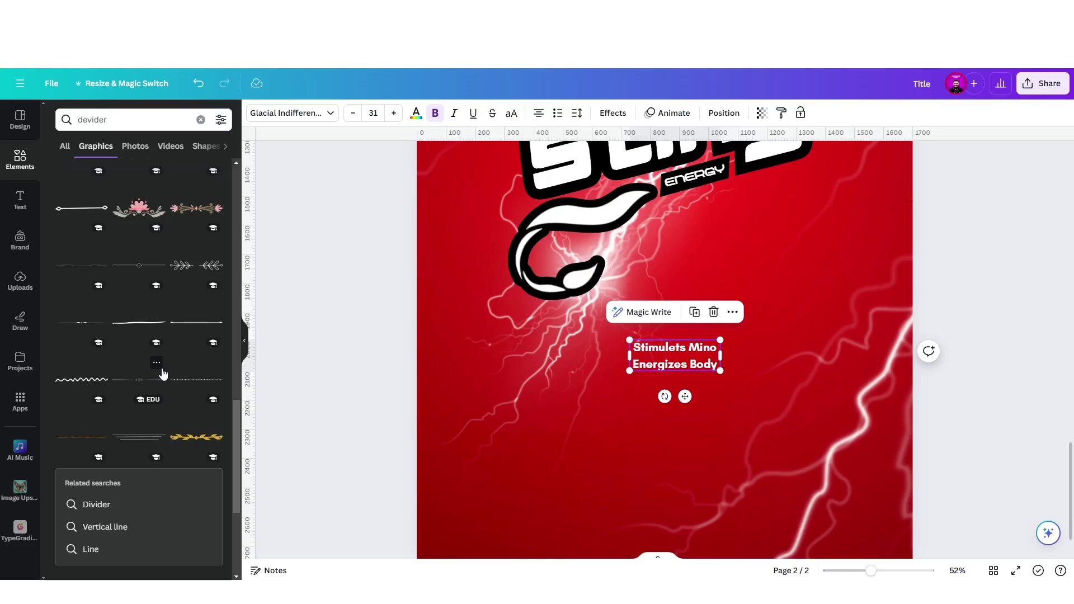
scroll(183, 388, "down", 4)
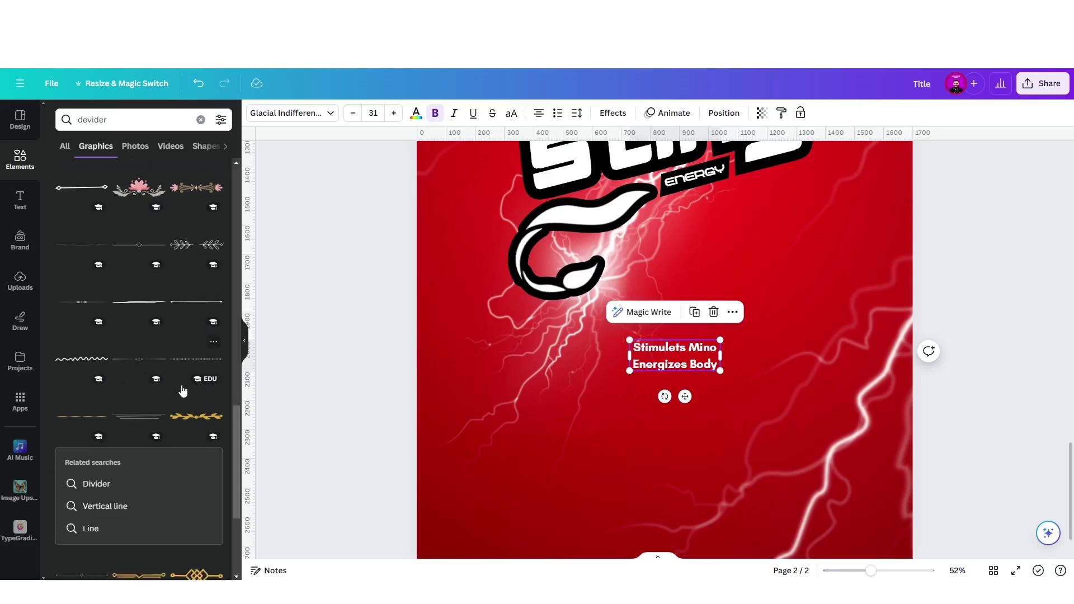
scroll(183, 390, "down", 2)
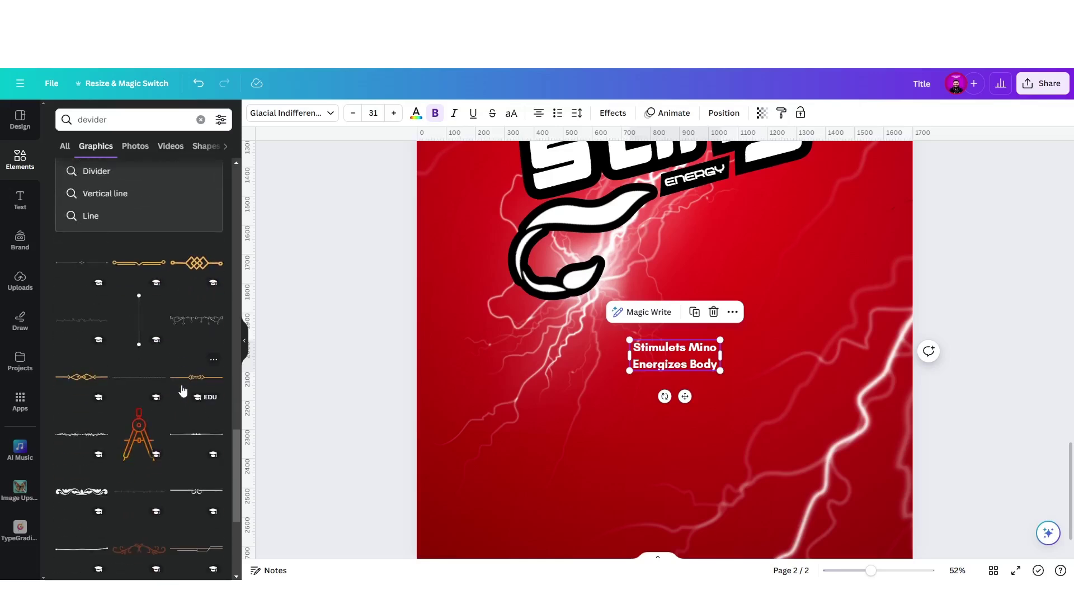
scroll(183, 390, "down", 4)
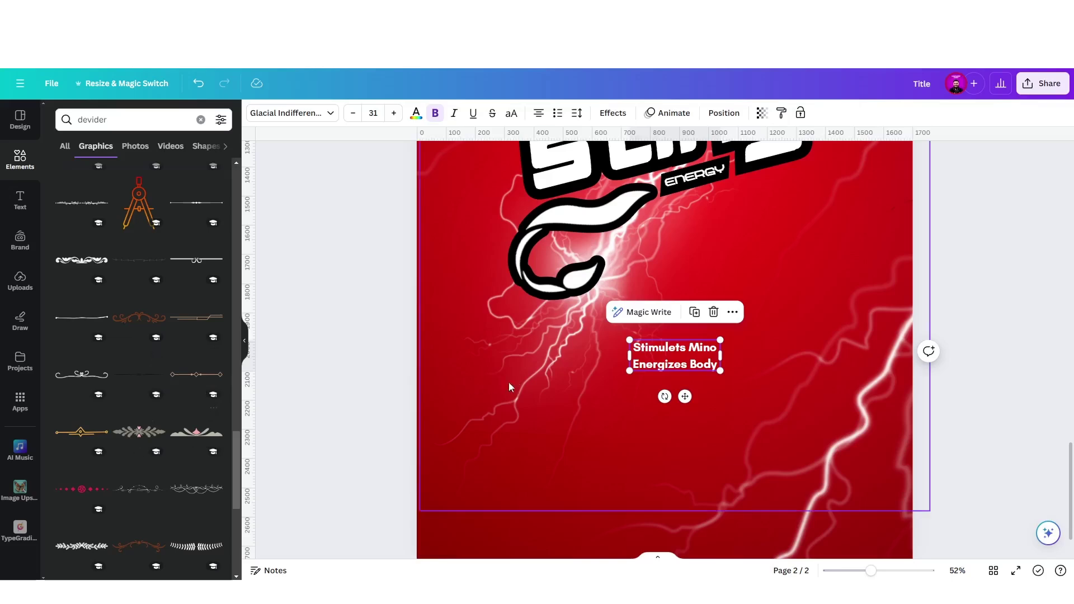
Copy the thin white divider from page 1 to page 2 and place it centred just below the tagline.
scroll(624, 389, "up", 5)
scroll(624, 388, "up", 8)
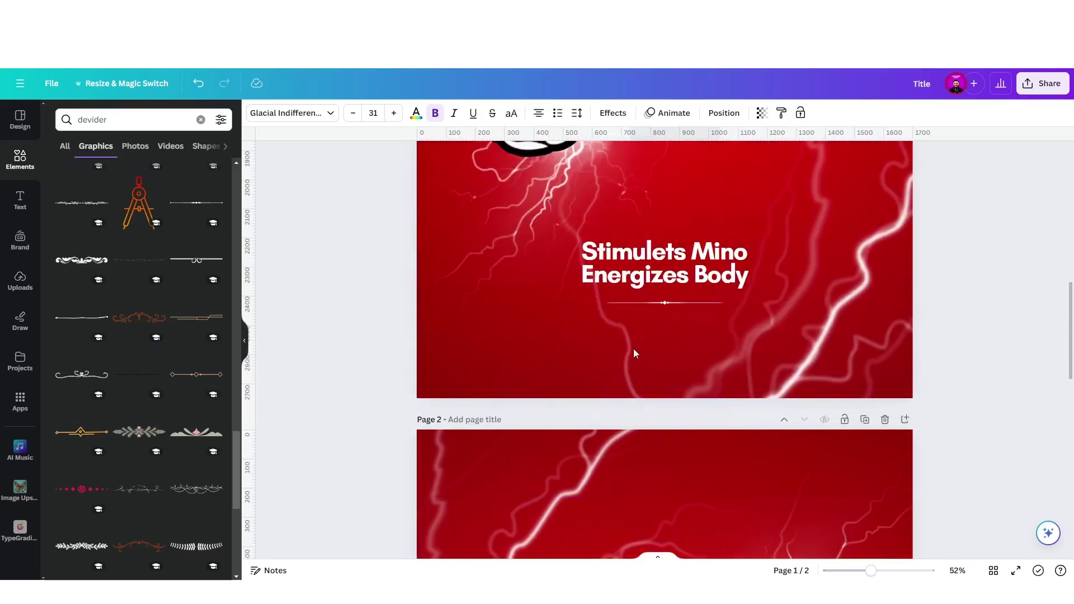
left_click(655, 301)
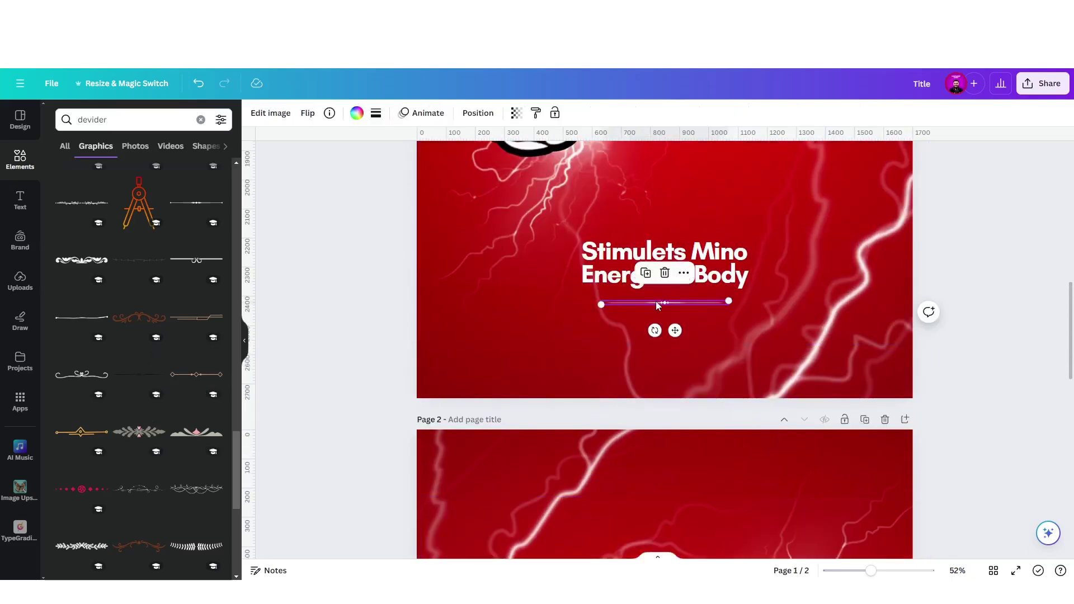
scroll(656, 301, "down", 14)
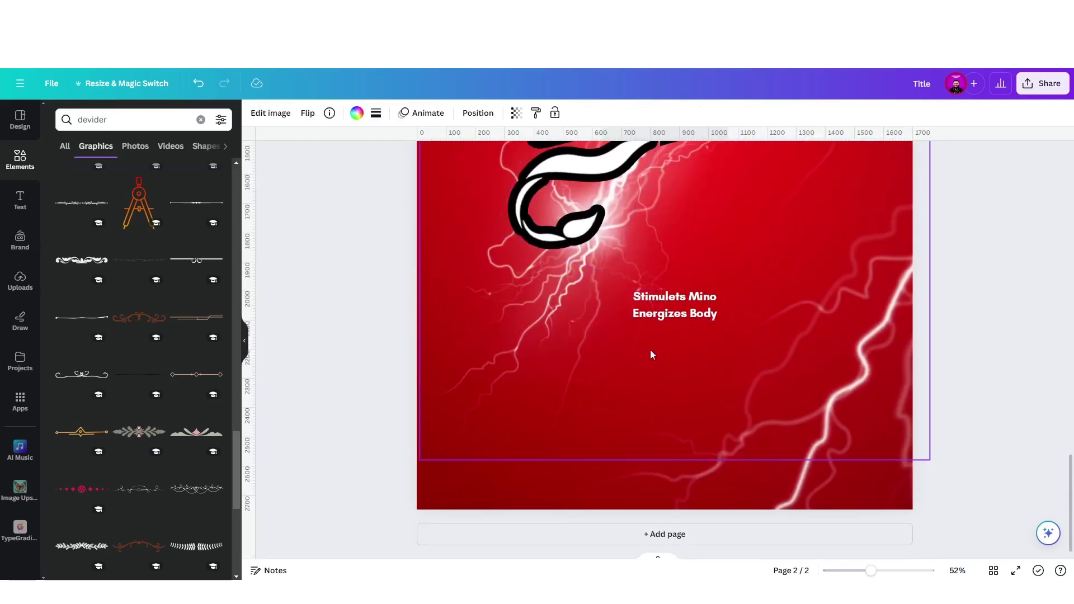
key("ctrl+v")
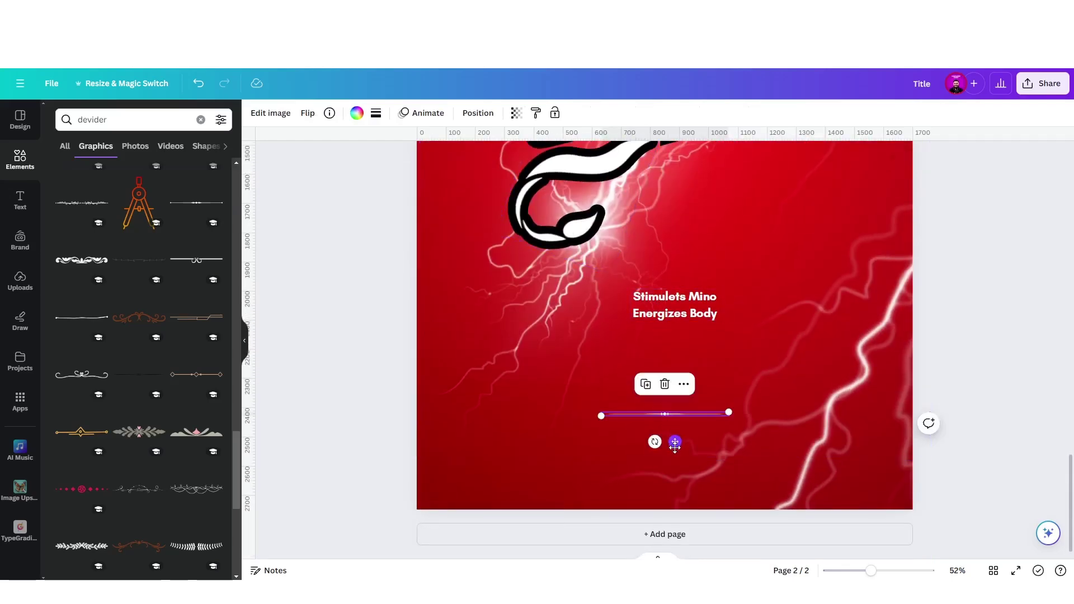
left_click_drag(674, 445, 685, 364)
Enlarge the tagline to a font size of about 52.7 and position it just above the divider.
left_click(654, 312)
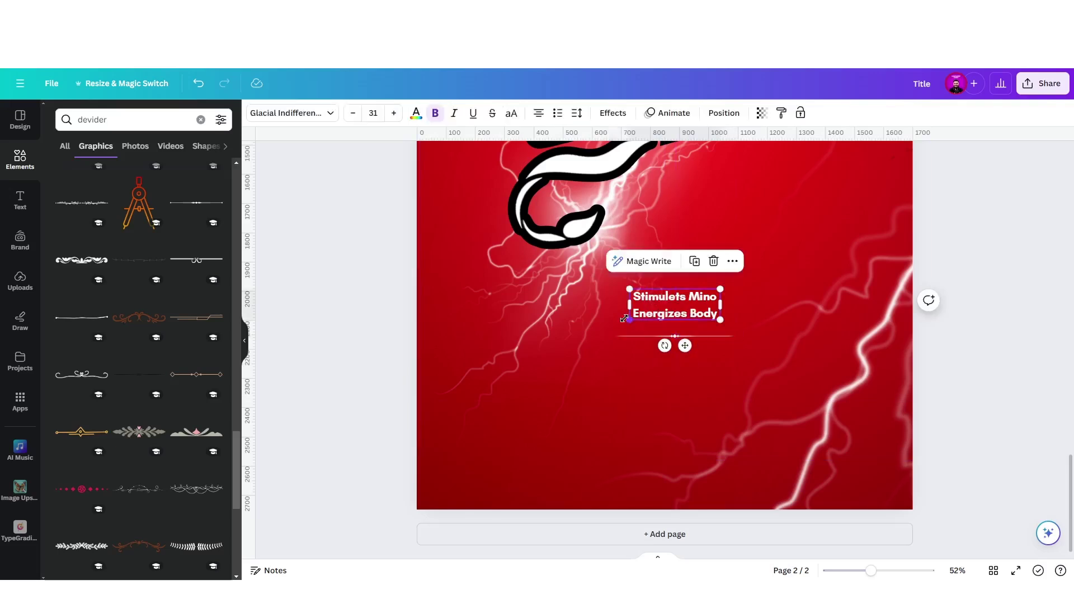
left_click_drag(625, 319, 601, 355)
left_click_drag(677, 335, 677, 342)
Tighten the tagline's line spacing to 0.88.
left_click(660, 313)
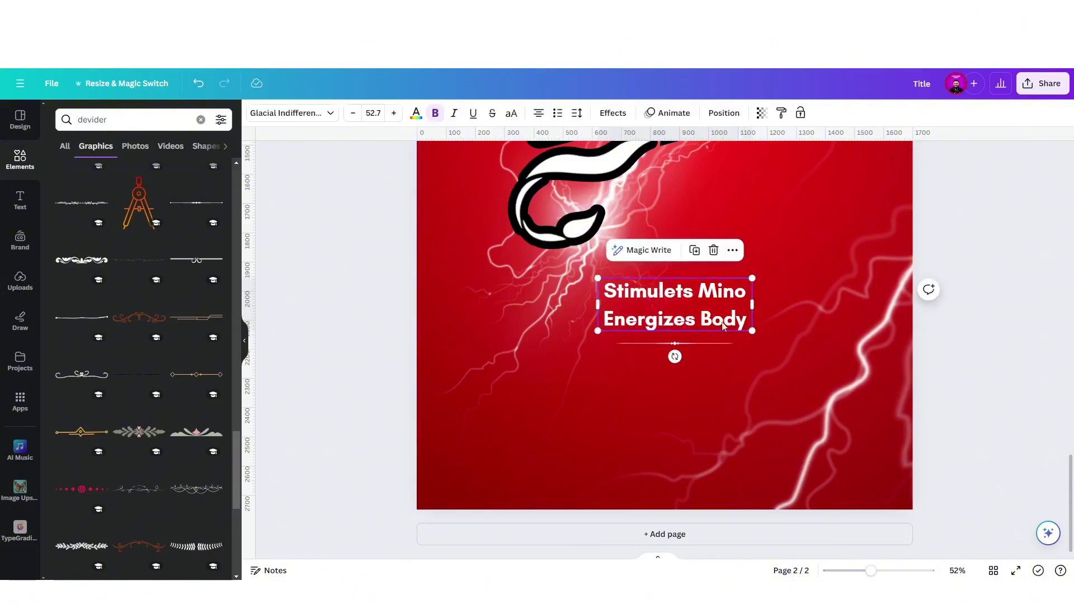
left_click(576, 113)
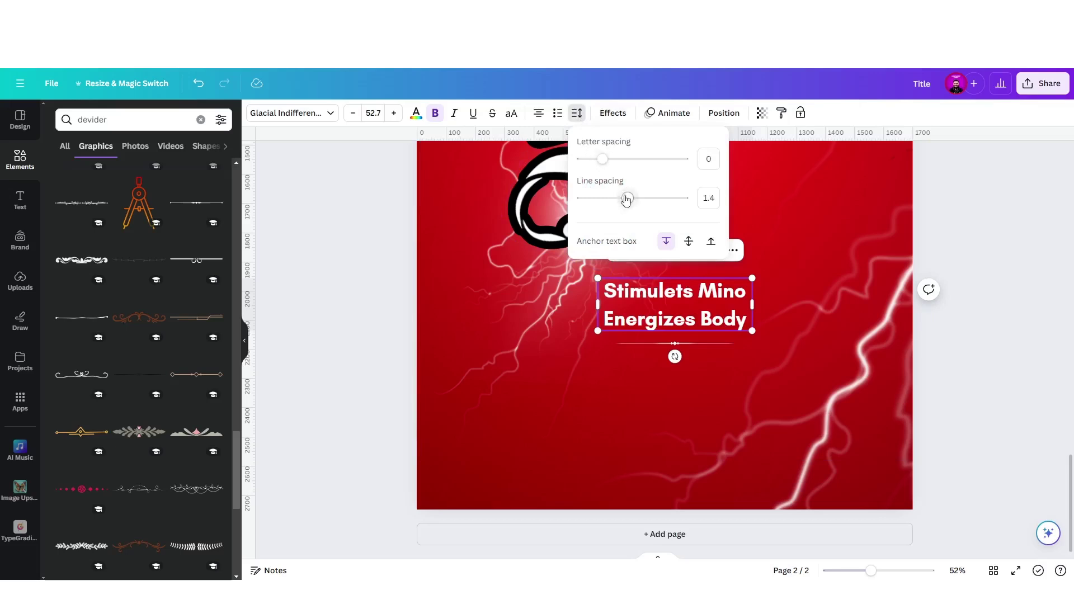
left_click_drag(626, 199, 602, 215)
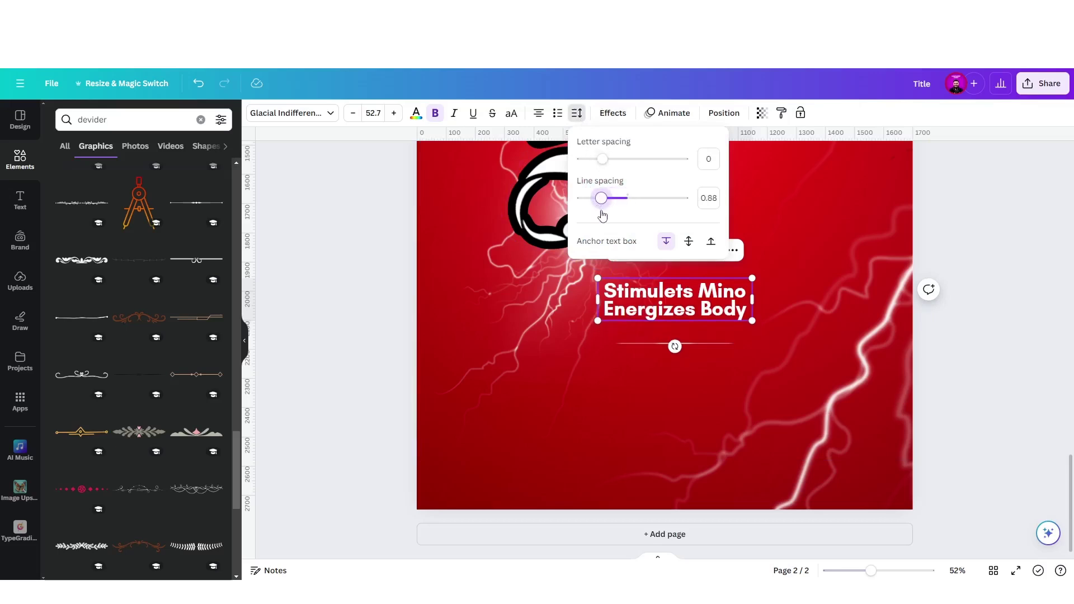
double_click(716, 295)
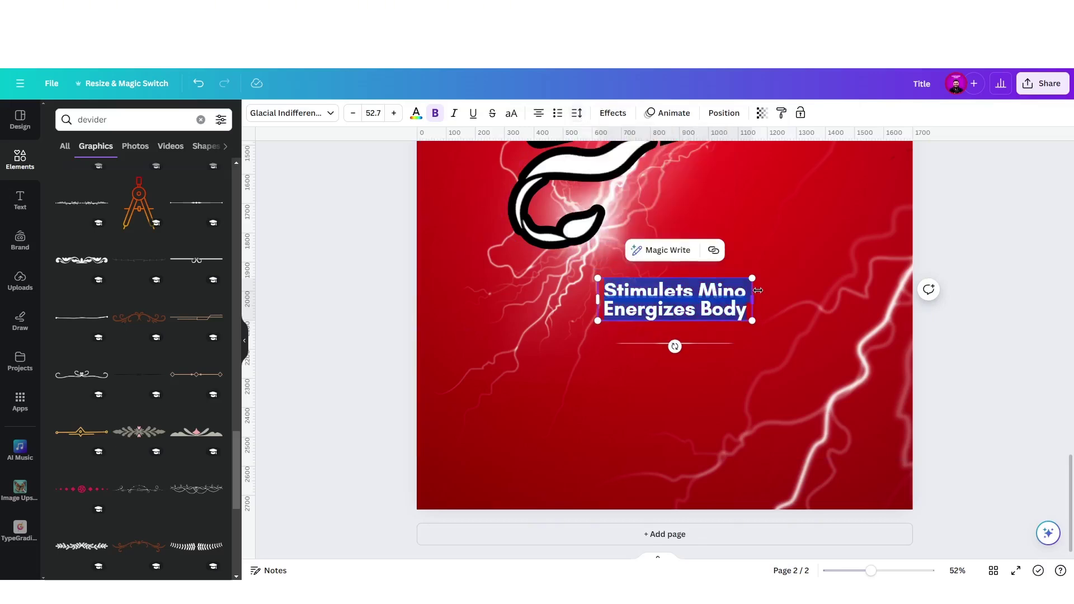
left_click(776, 291)
Select the tagline and its divider together and move them lower on page 2.
left_click(698, 300)
left_click_drag(698, 299, 675, 362)
left_click(675, 343, "shift")
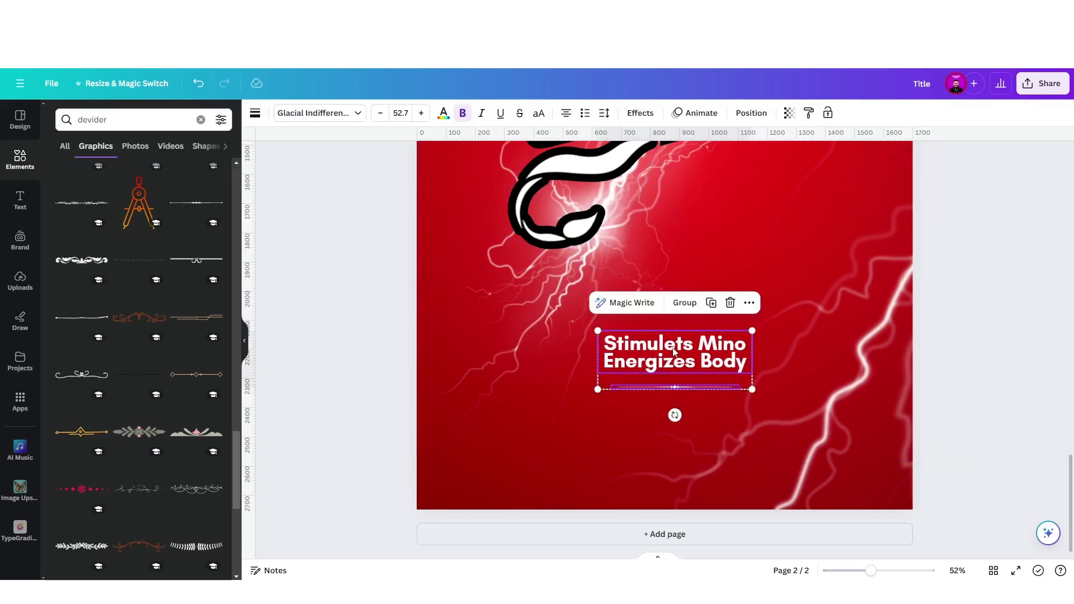
Select the tagline together with its divider and align the pair with the vertical centre guide of page 2.
left_click(561, 374)
left_click(633, 357)
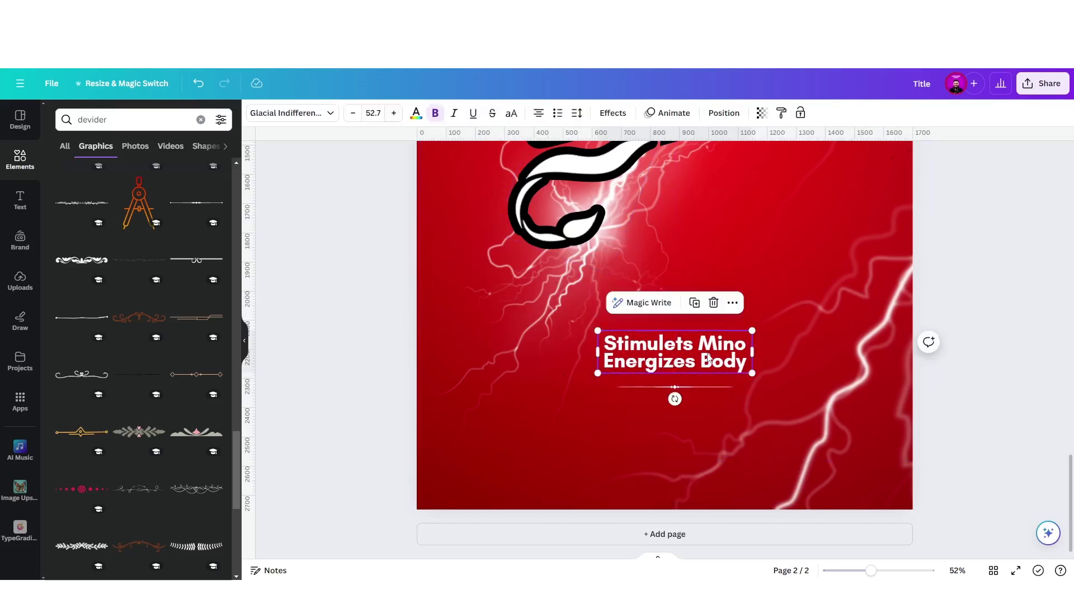
left_click_drag(707, 358, 708, 358)
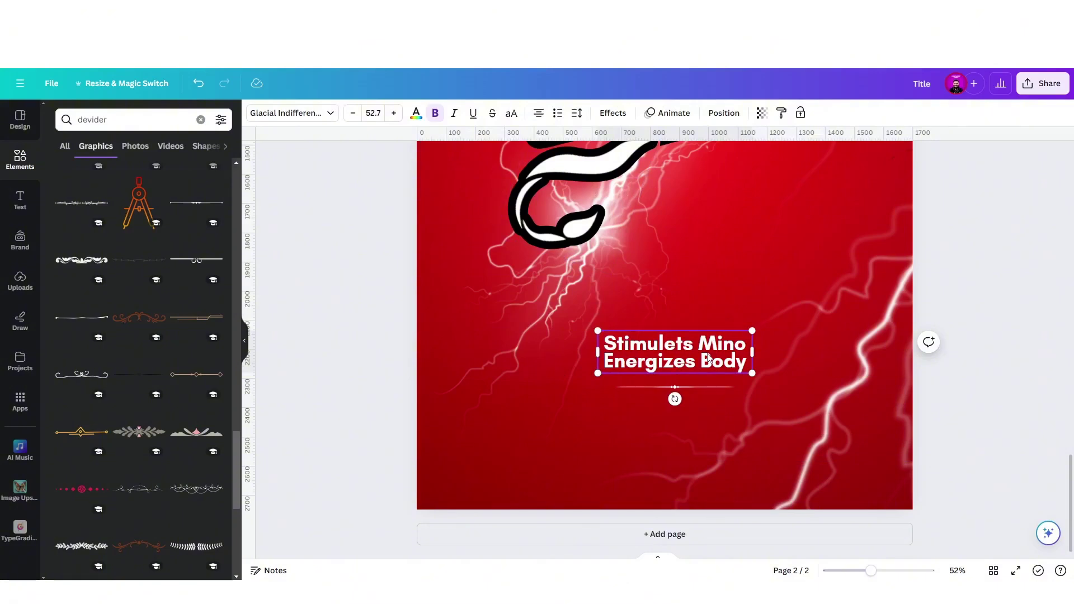
left_click(680, 385, "shift")
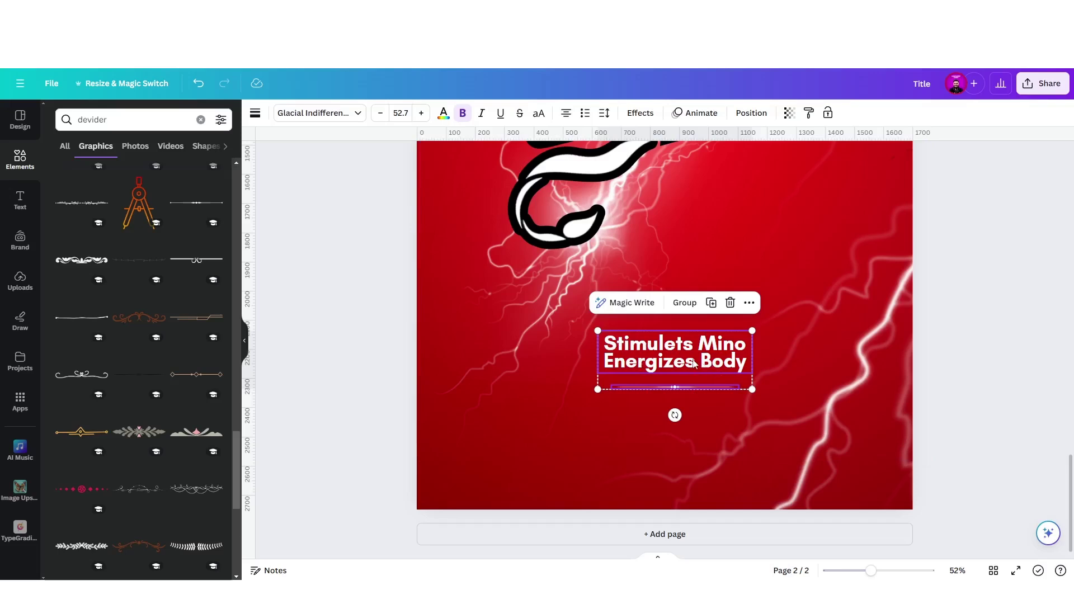
left_click_drag(693, 364, 693, 359)
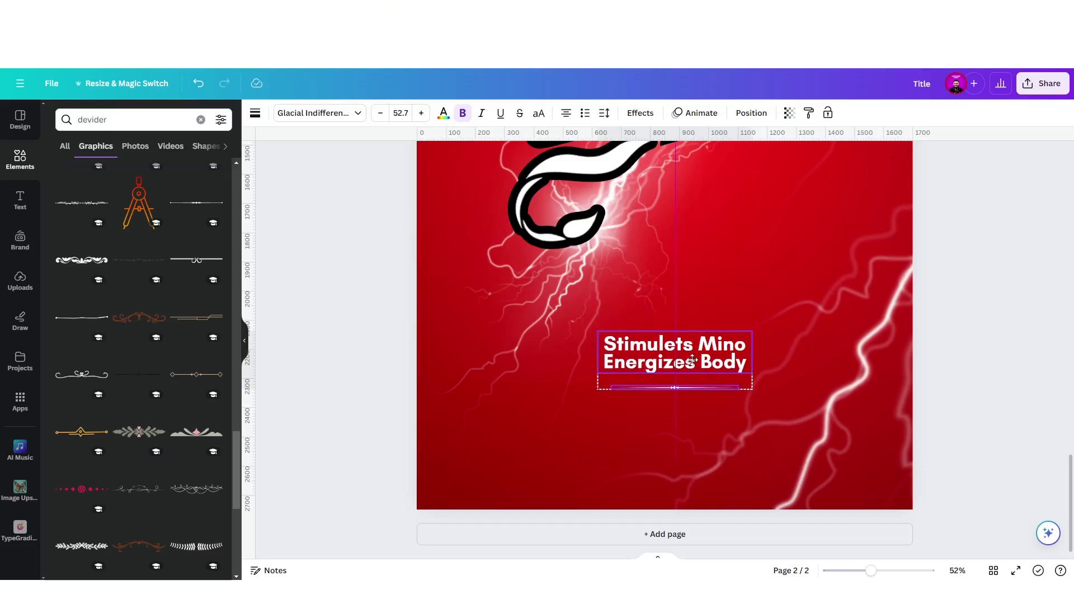
scroll(693, 359, "down", 5)
left_click(605, 327)
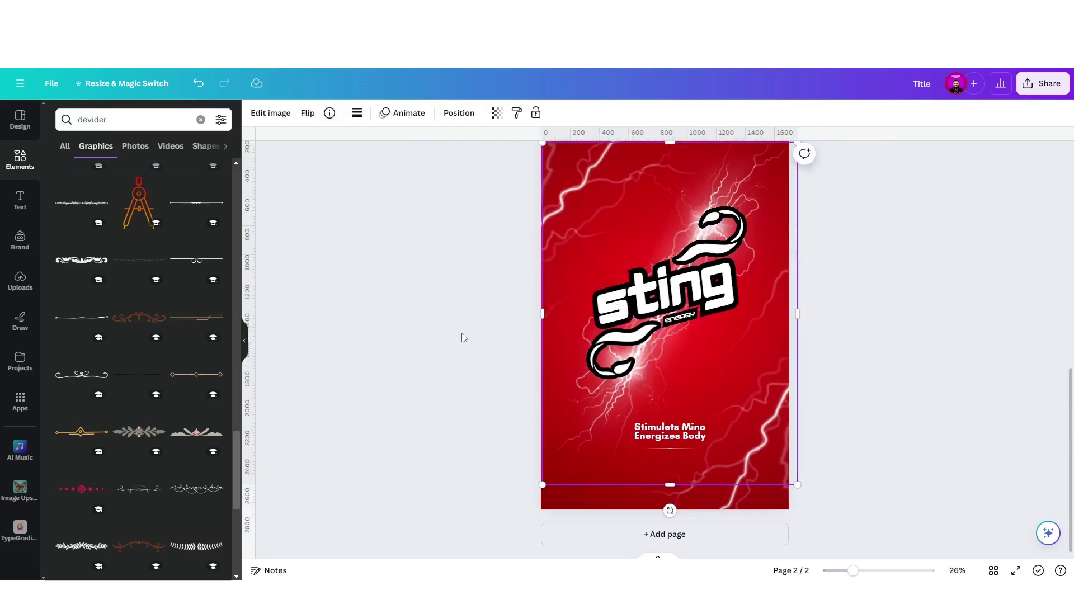
left_click(462, 337)
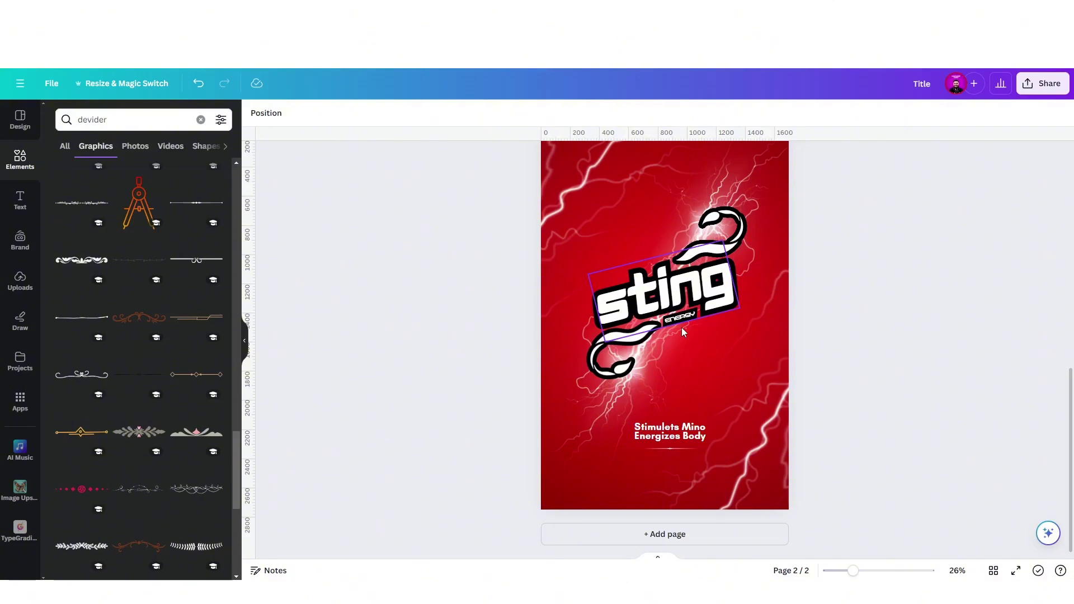
Download only page 2 of the label design as a PNG at size 1.
left_click(1044, 91)
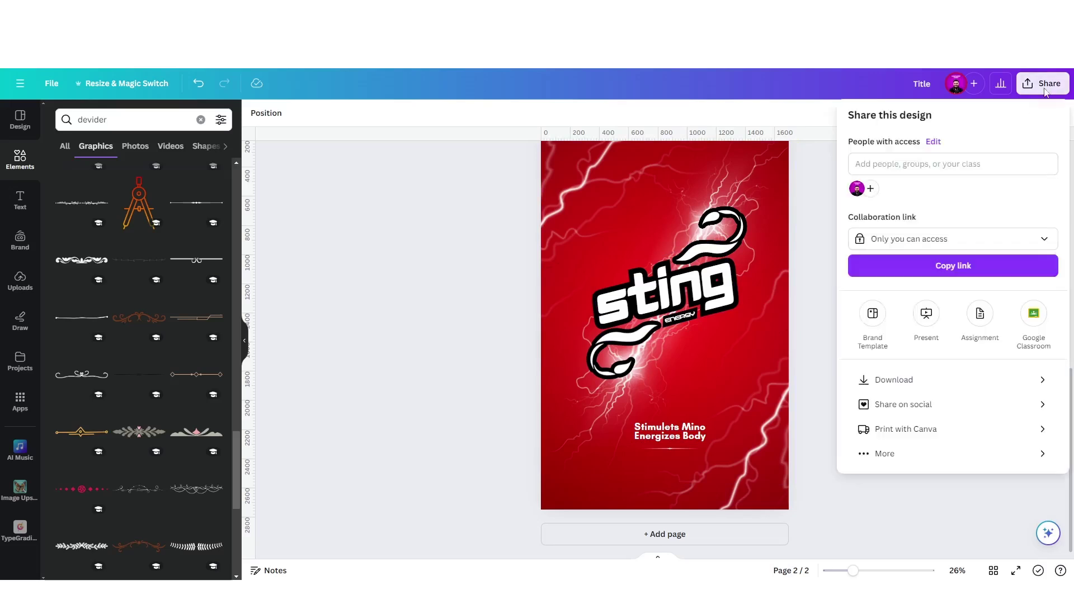
left_click(893, 379)
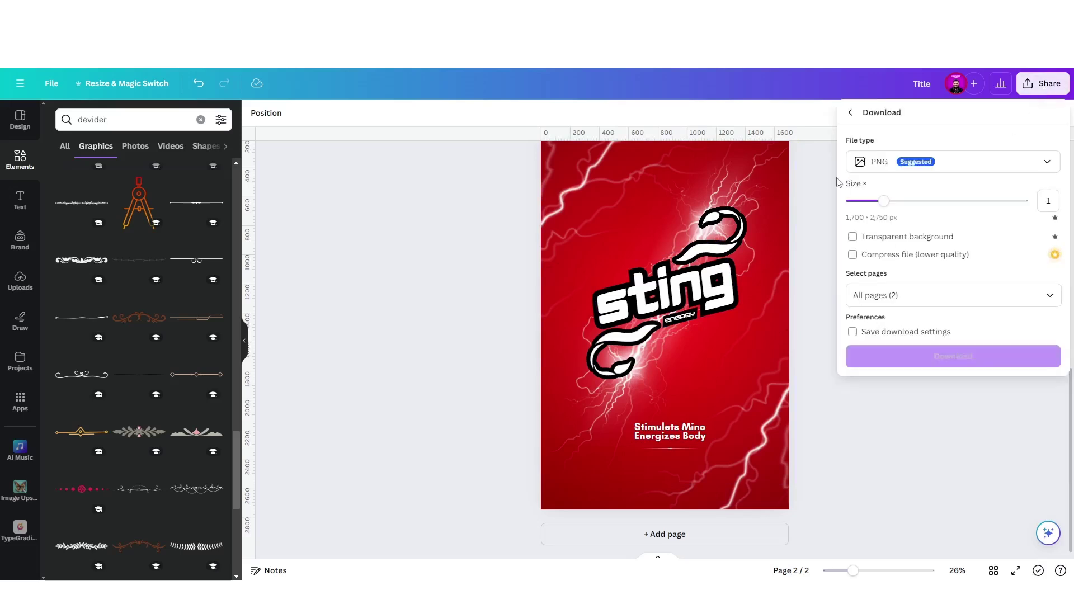
left_click(947, 171)
left_click(952, 168)
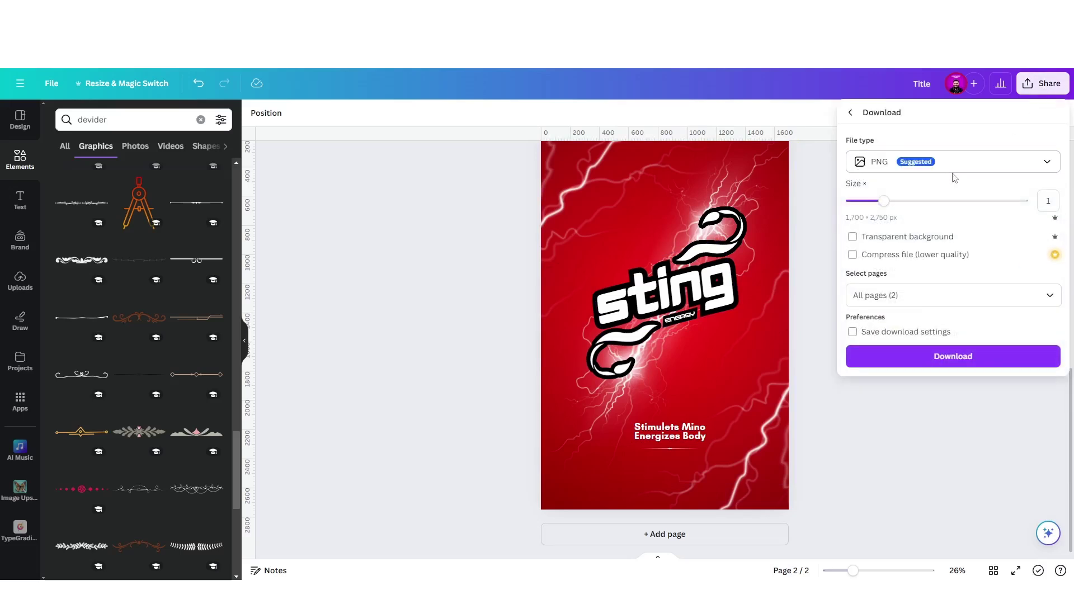
left_click(1057, 299)
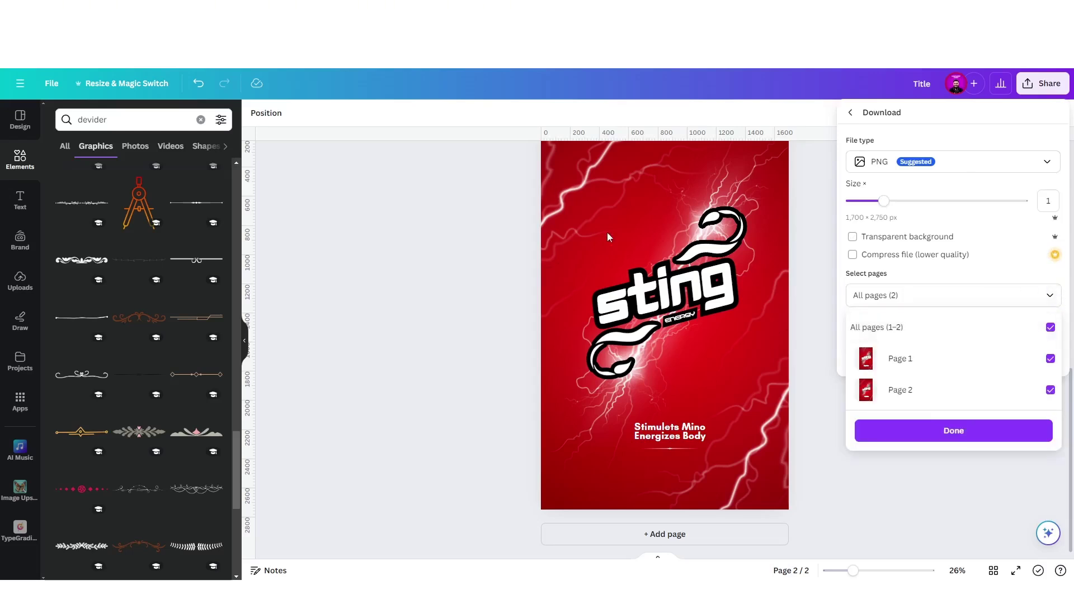
left_click(1051, 360)
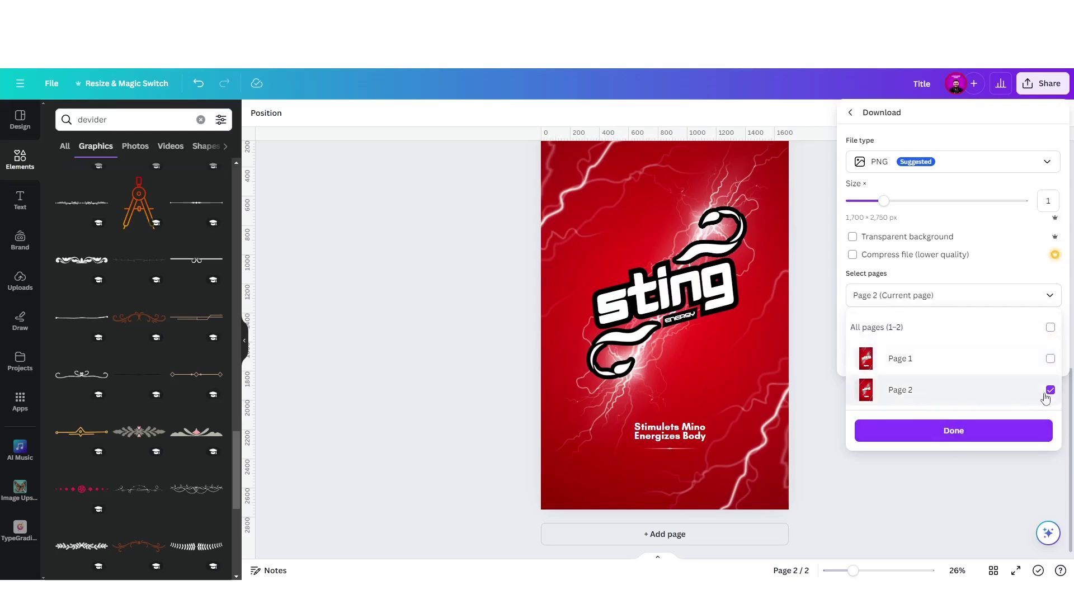
left_click(985, 440)
left_click(954, 361)
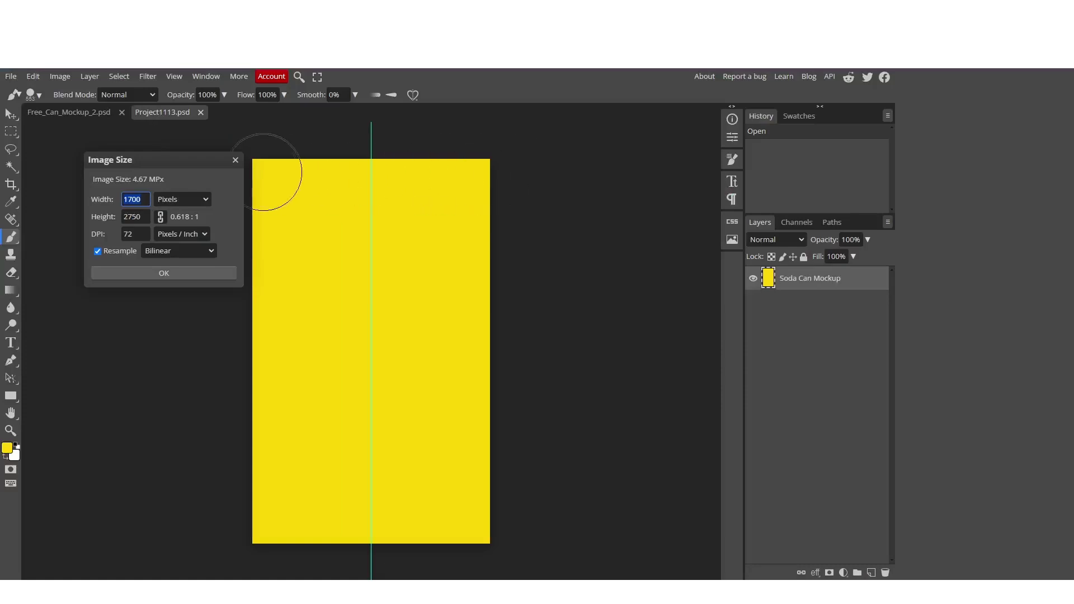
Switch to Photopea, dismiss the image size settings, and rename the Project layer in Free_Can_Mockup_2.psd as "Place your design here".
left_click(235, 160)
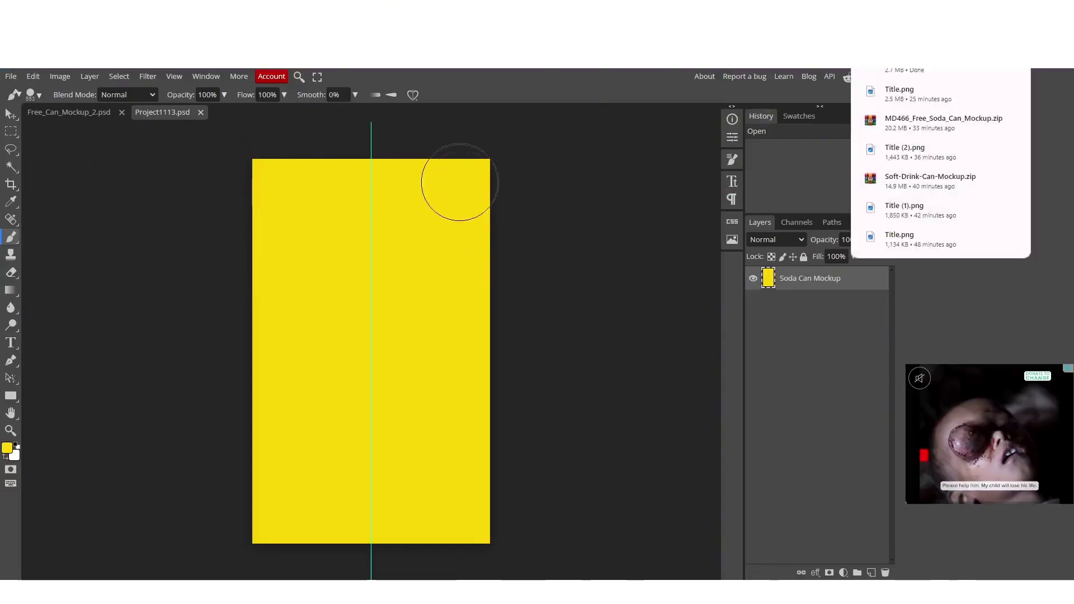
left_click(73, 116)
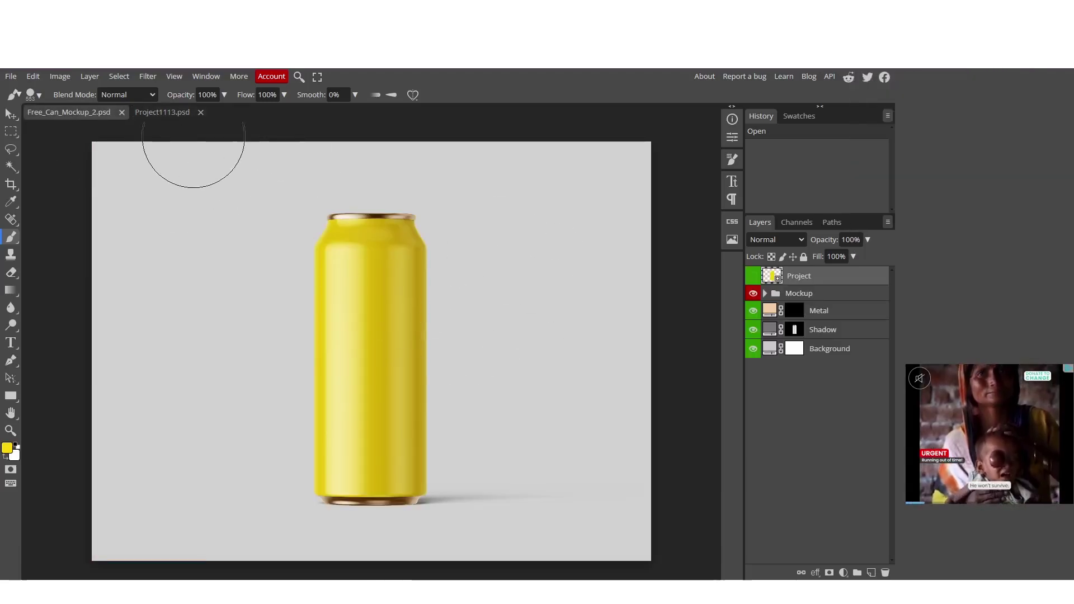
double_click(803, 277)
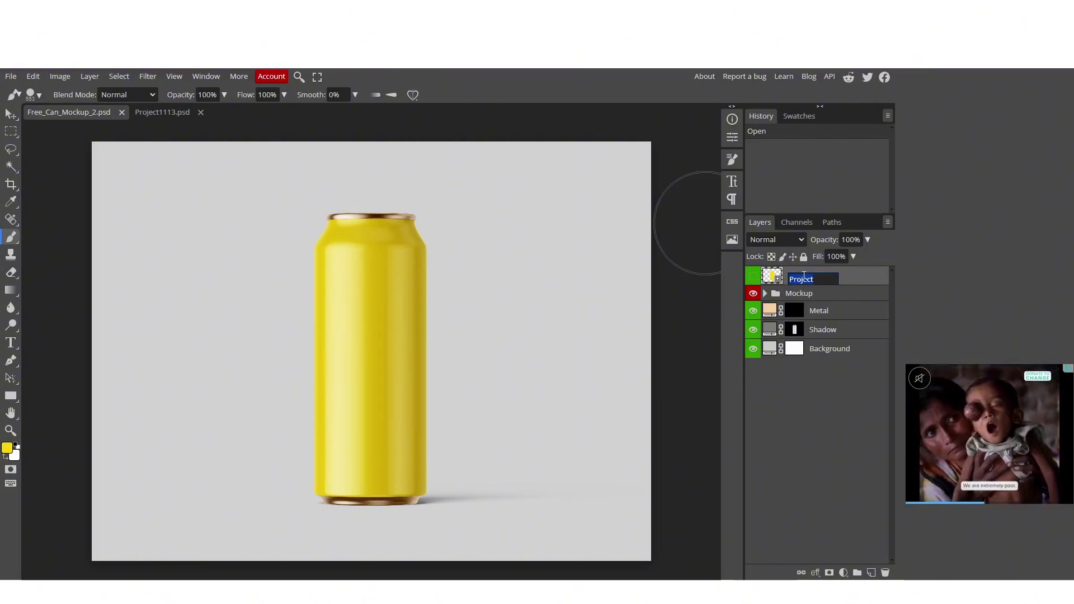
type("Place you")
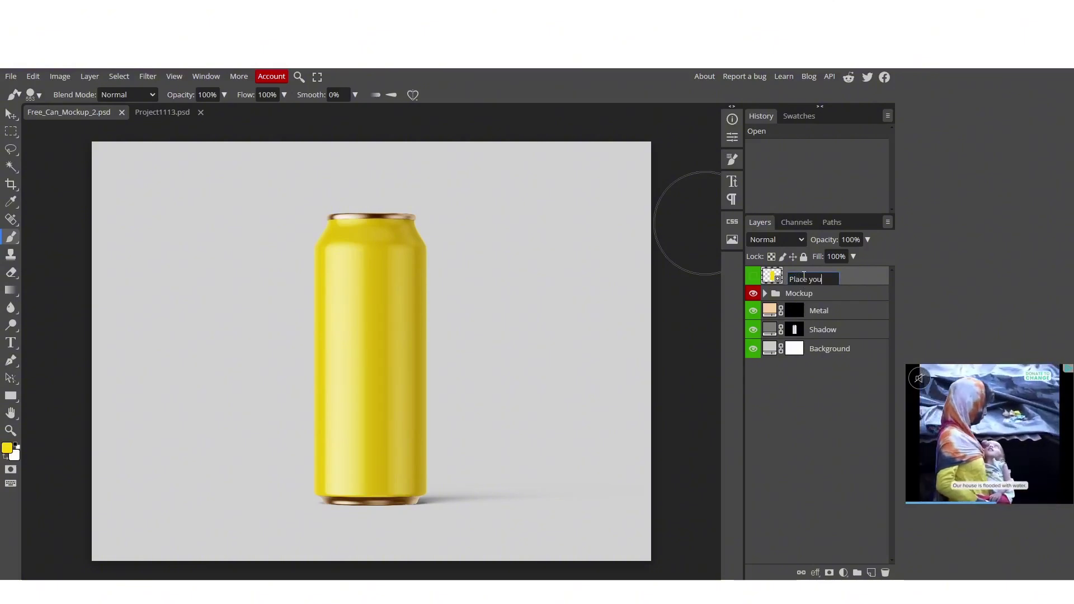
type("r design")
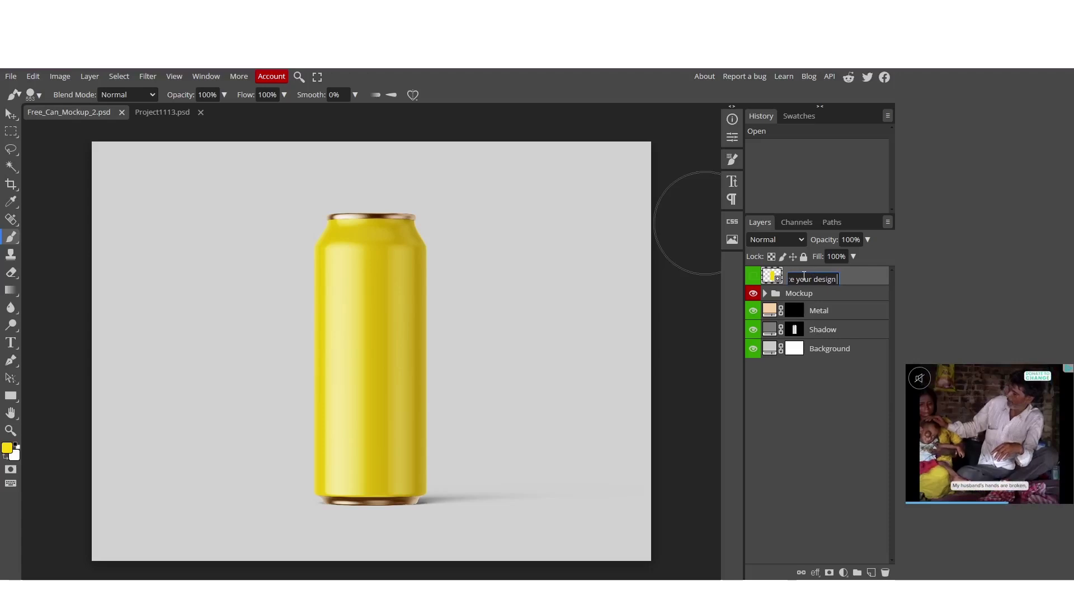
type(" here")
key("Return")
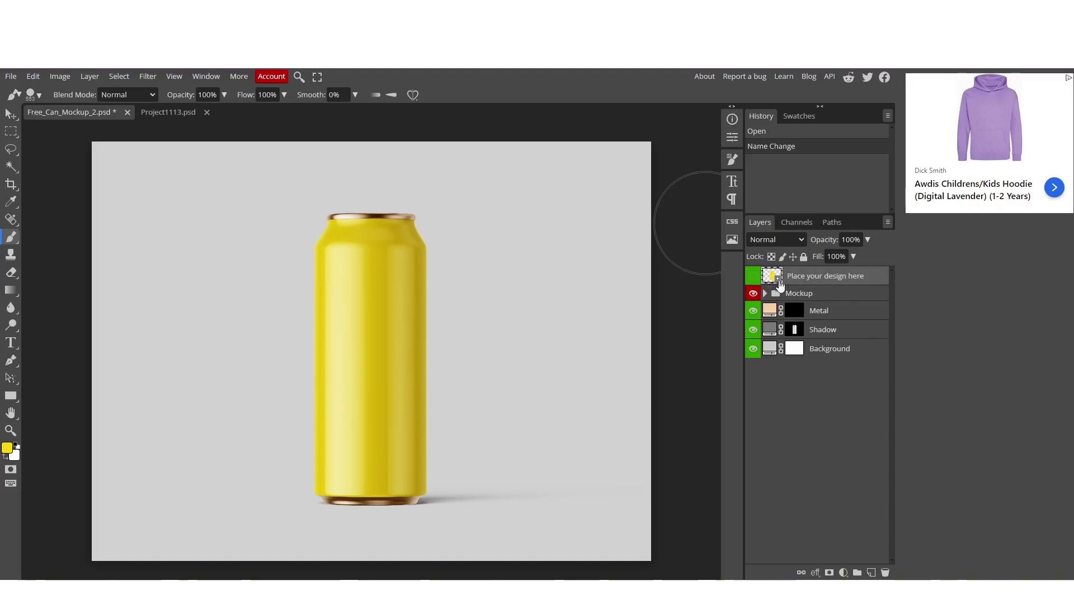
Open the contents of the "Place your design here" smart object for editing.
double_click(779, 283)
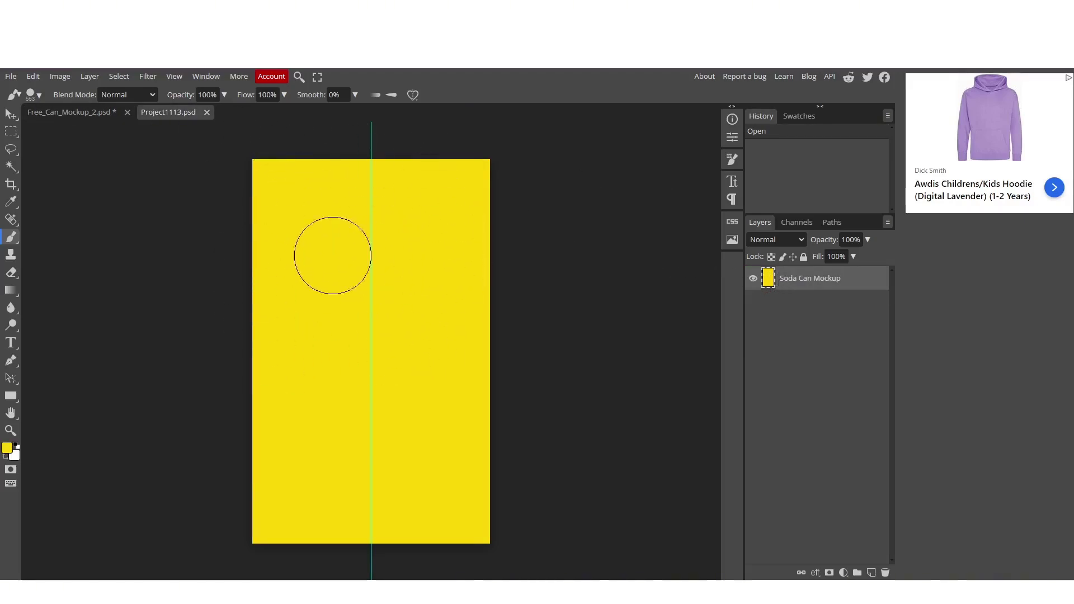
left_click(84, 110)
left_click(180, 116)
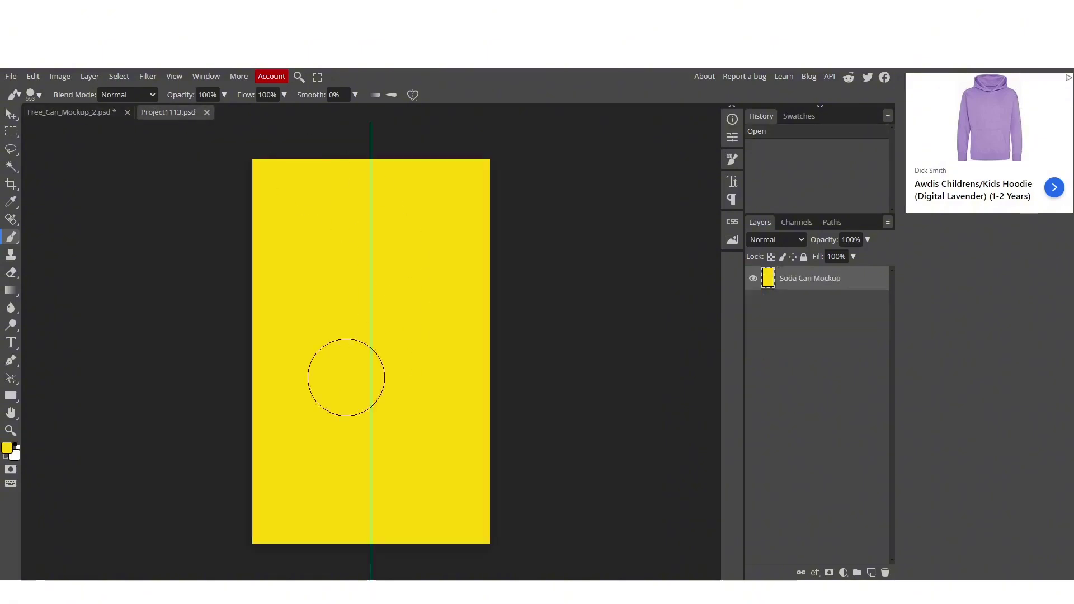
Place the Title (1) label image from the Downloads folder into Project1113.psd above the yellow Soda Can Mockup layer.
key("super+e")
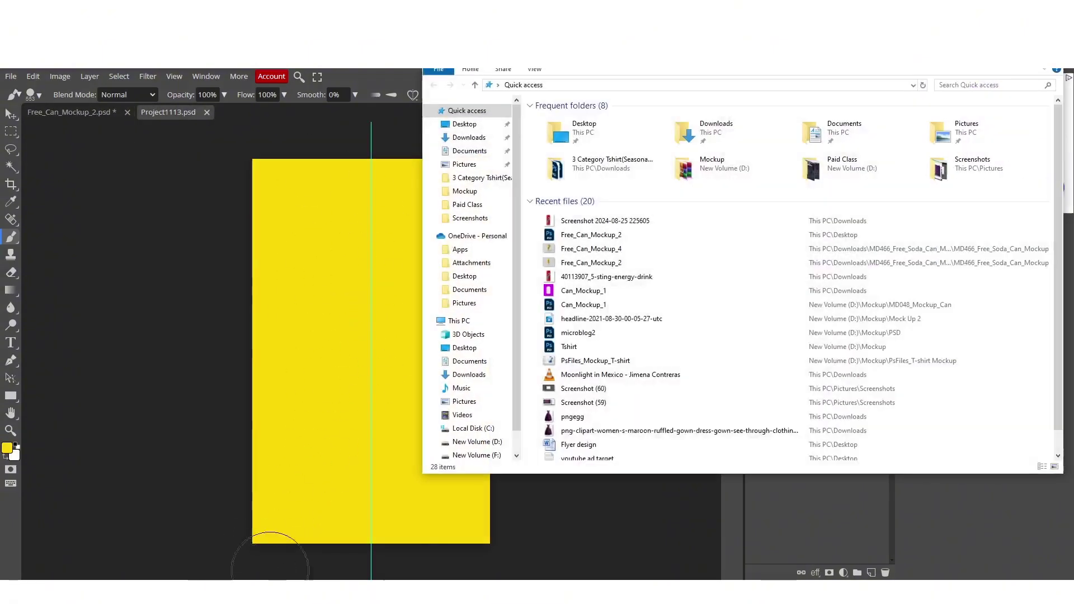
left_click_drag(615, 58, 777, 51)
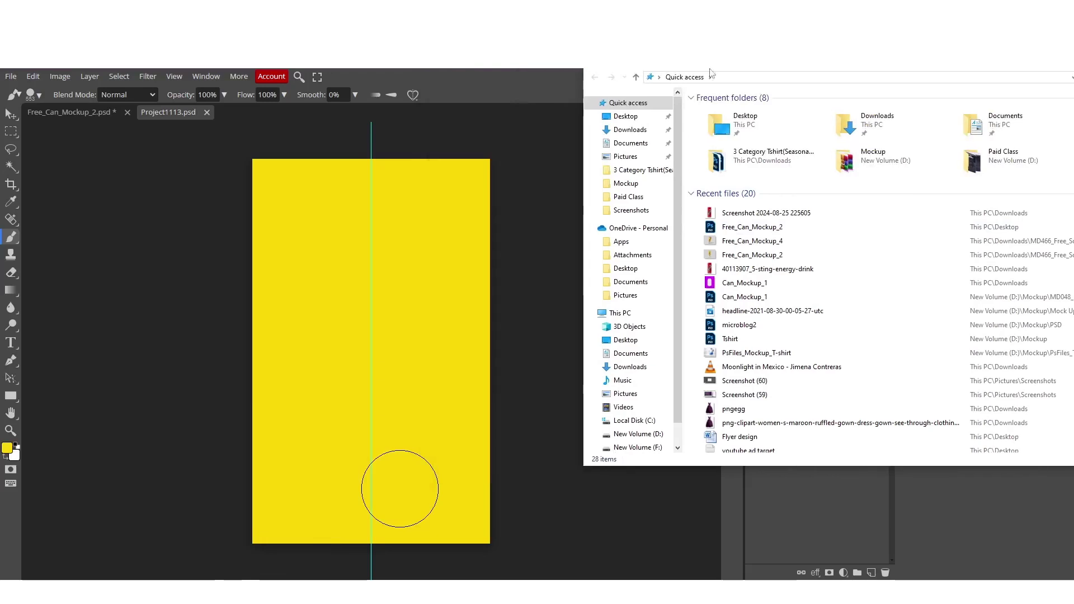
left_click(630, 130)
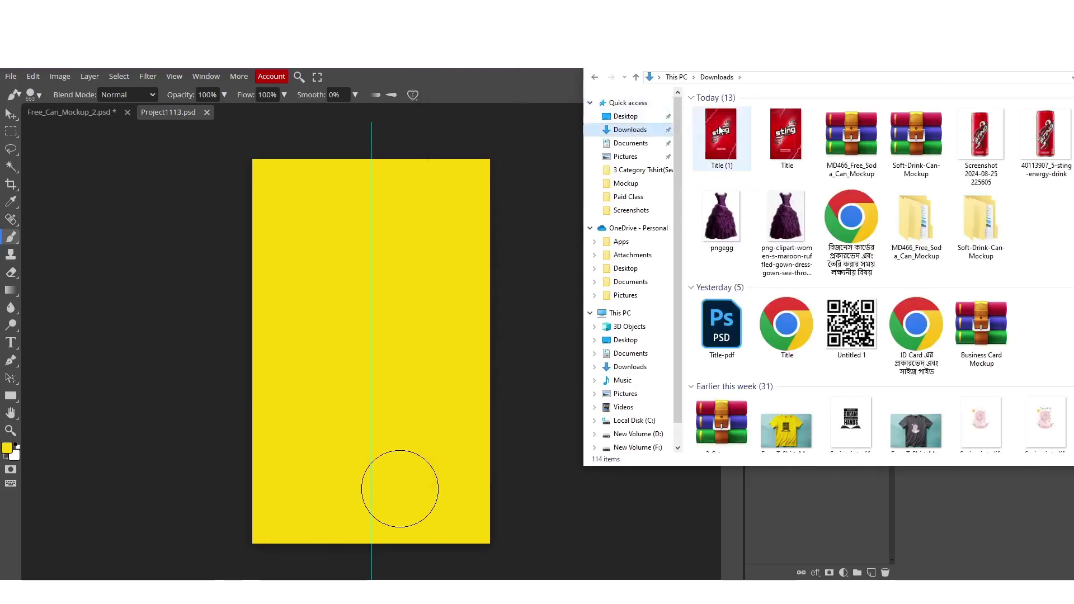
left_click(720, 130)
right_click(699, 178)
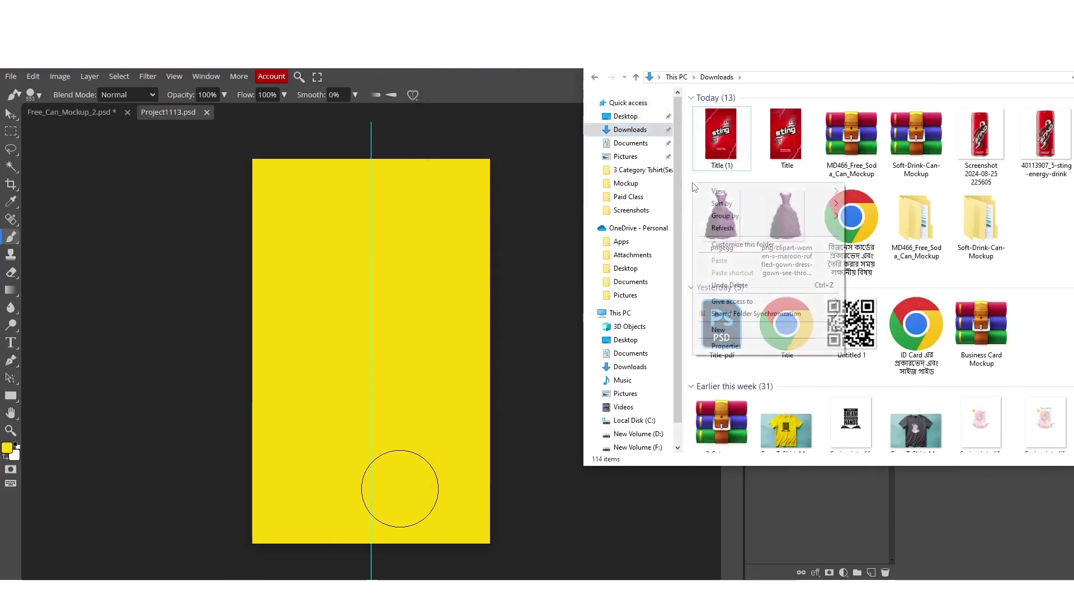
key("Escape")
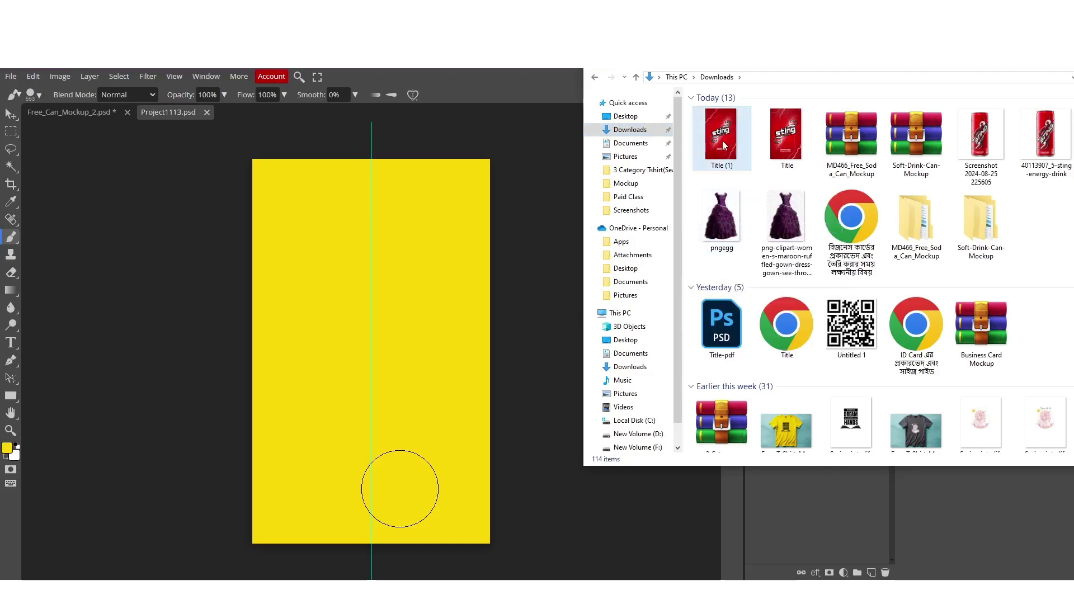
left_click_drag(722, 144, 363, 348)
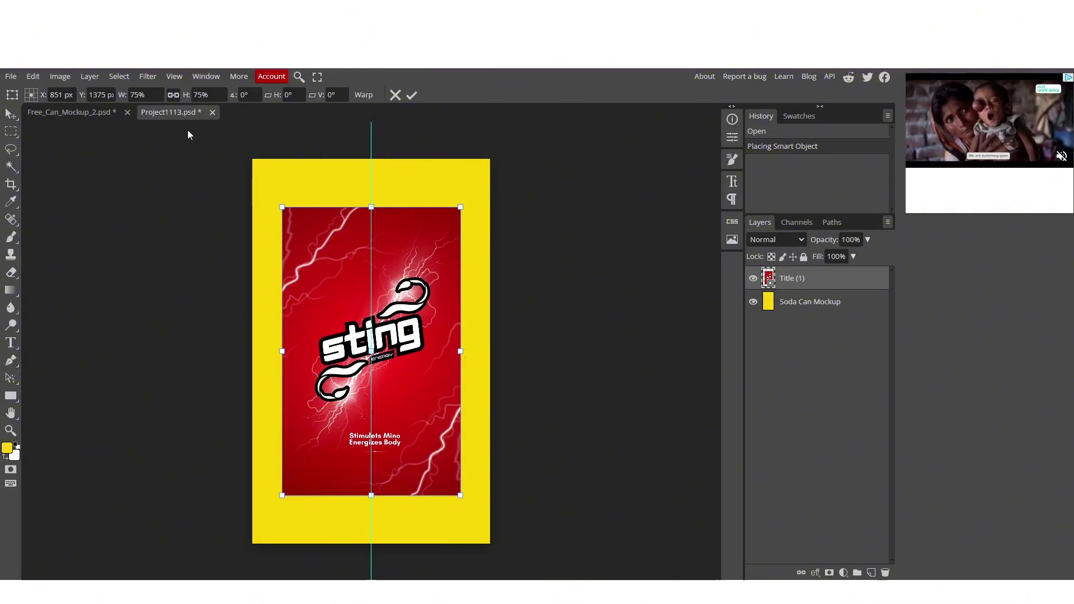
left_click(412, 95)
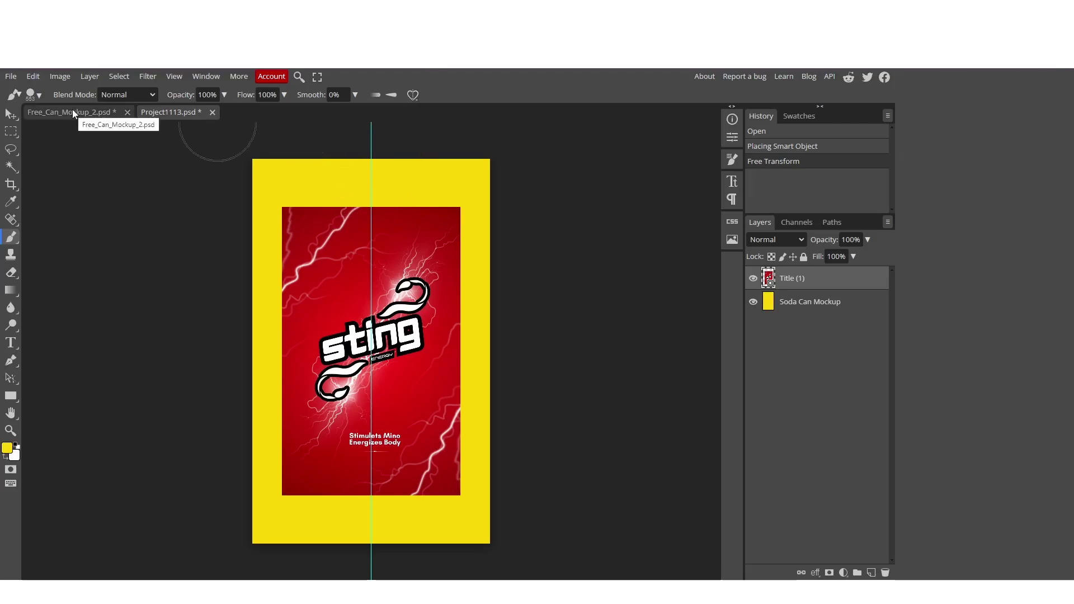
Scale the placed label image up proportionally so it covers the entire yellow canvas.
left_click(9, 119)
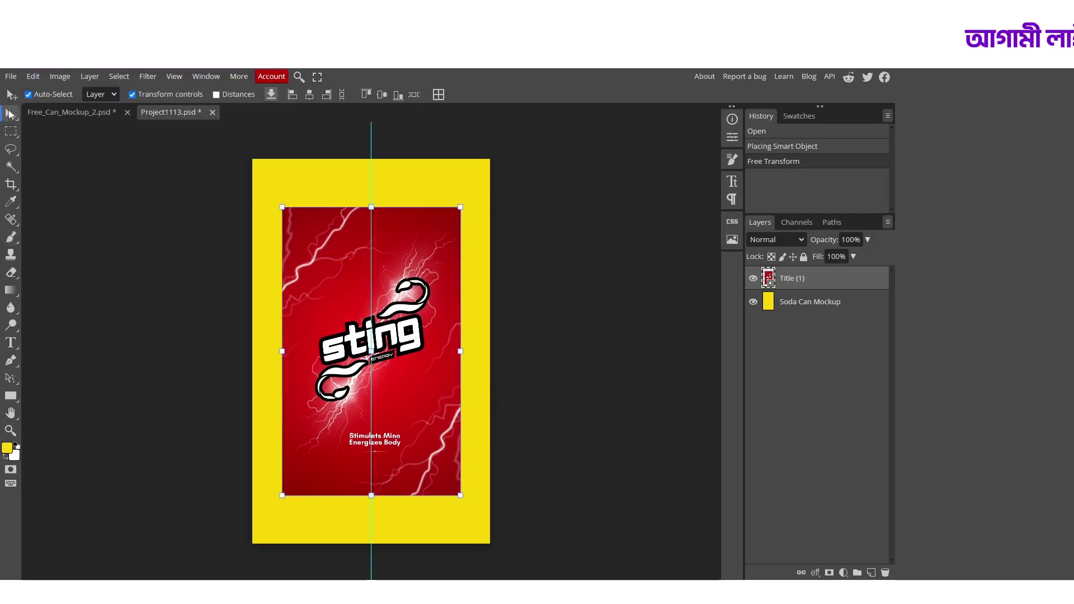
left_click(134, 93)
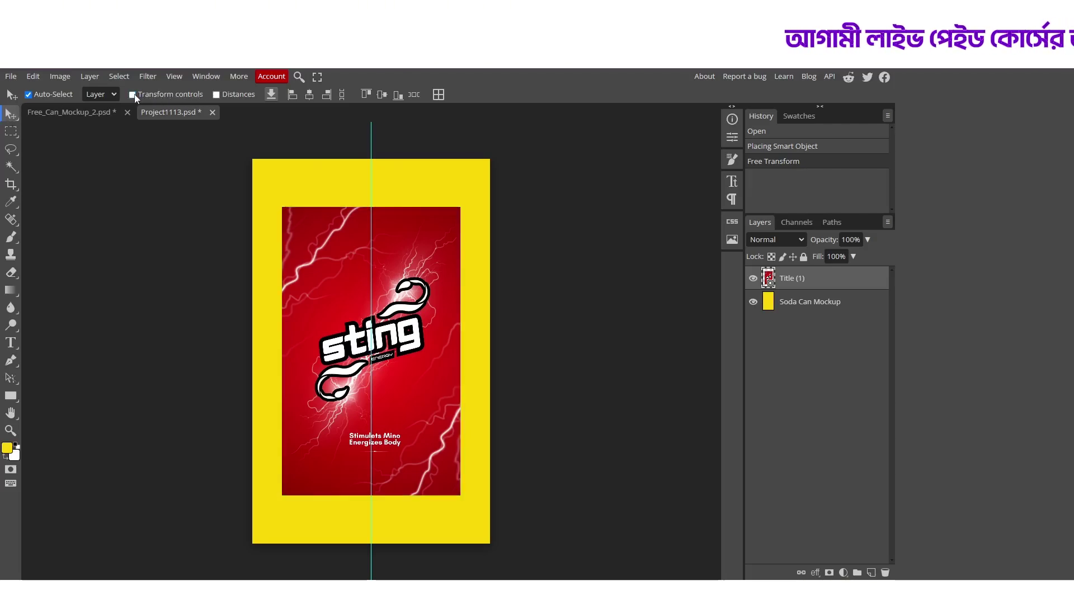
left_click(133, 95)
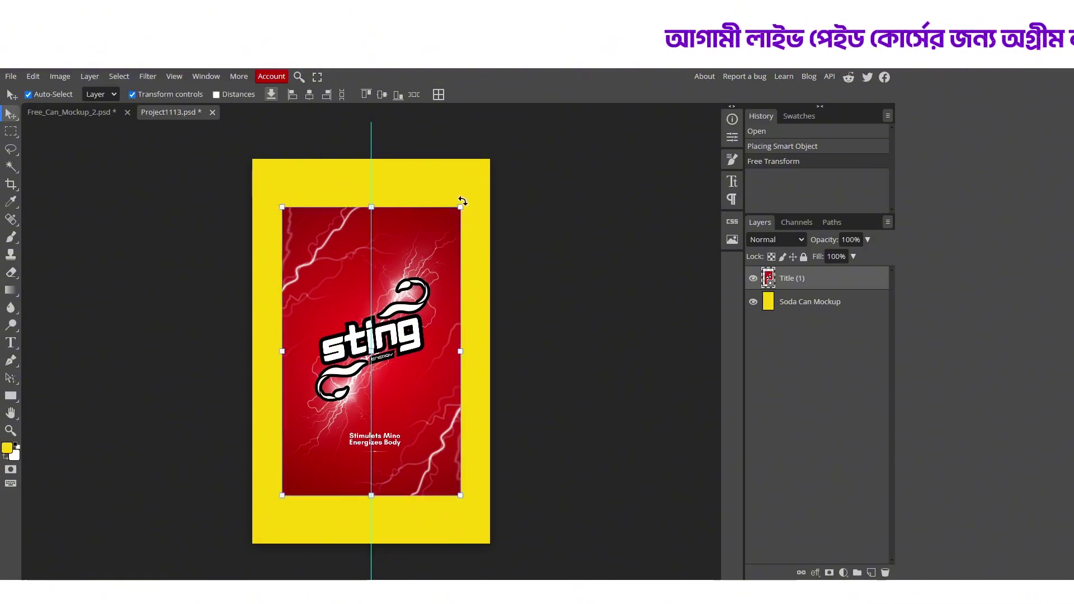
left_click_drag(463, 203, 497, 161)
left_click(414, 98)
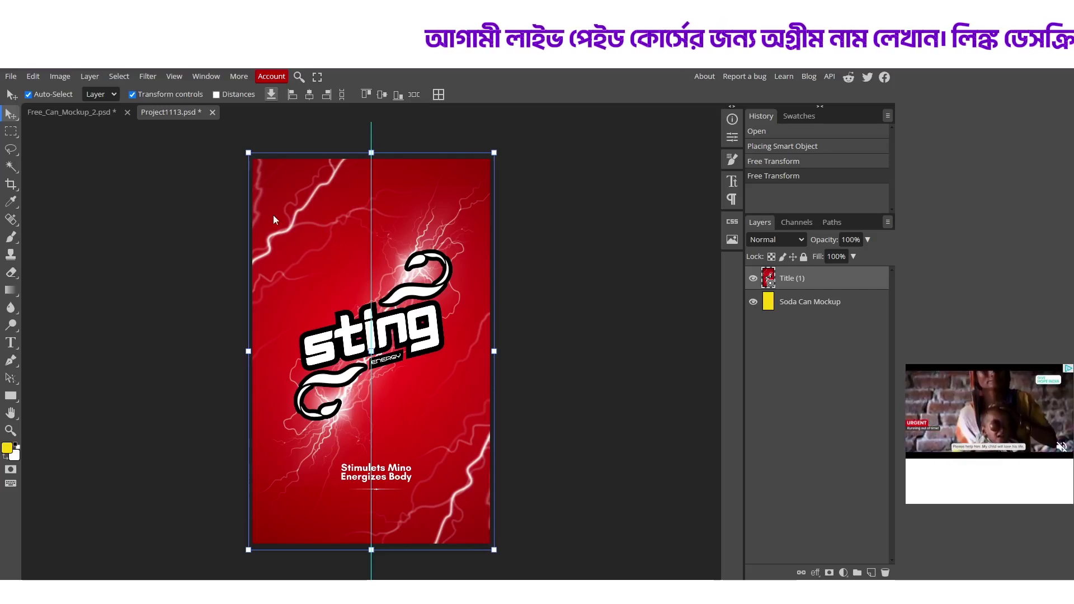
Save the smart object, return to Free_Can_Mockup_2.psd and deselect the design layer to view the can.
left_click(11, 76)
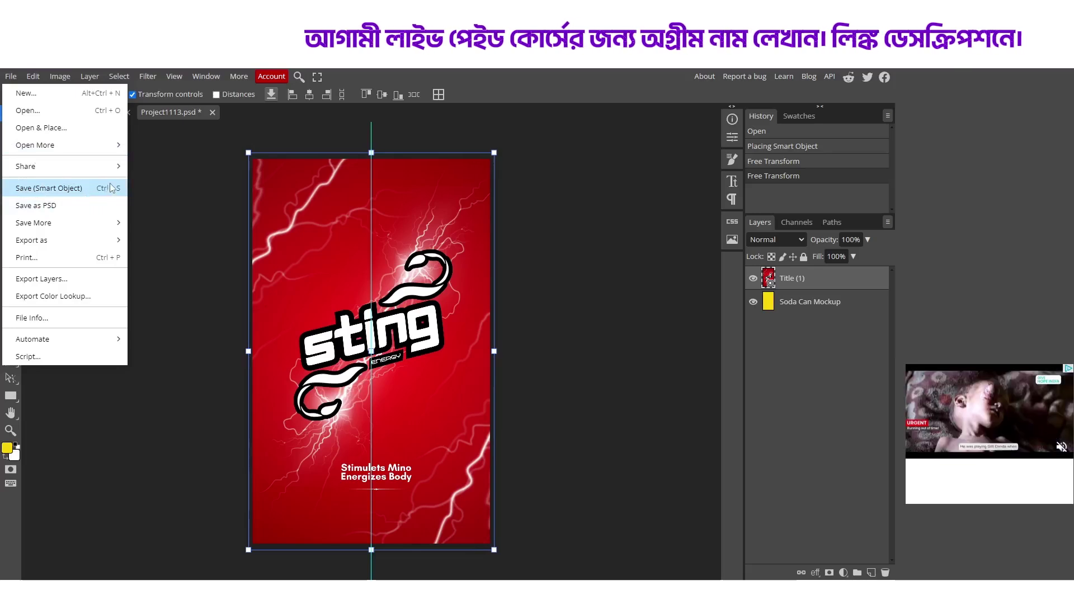
left_click(77, 192)
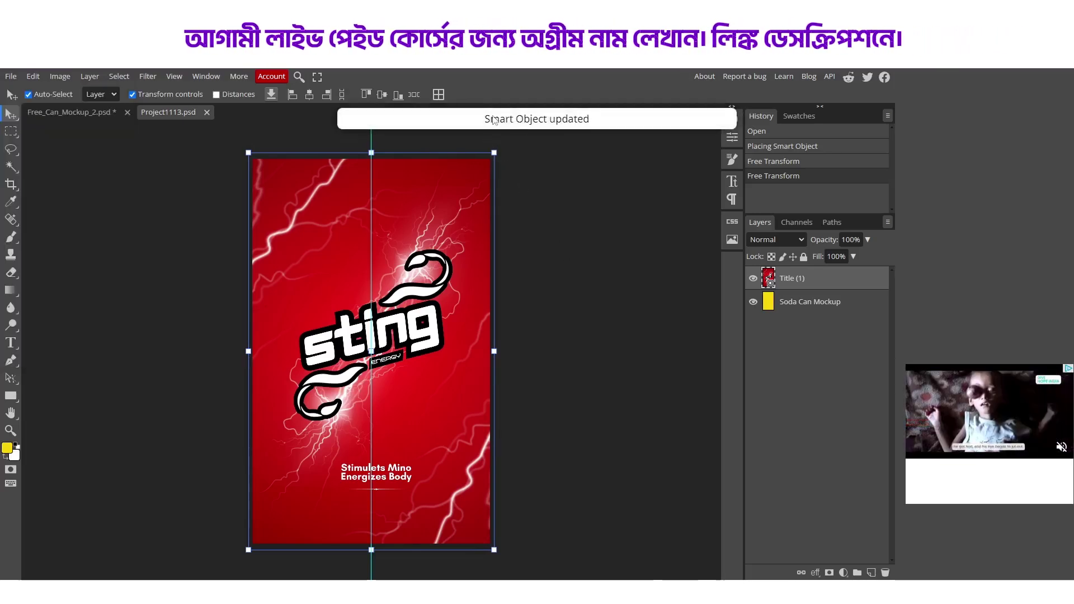
left_click(72, 113)
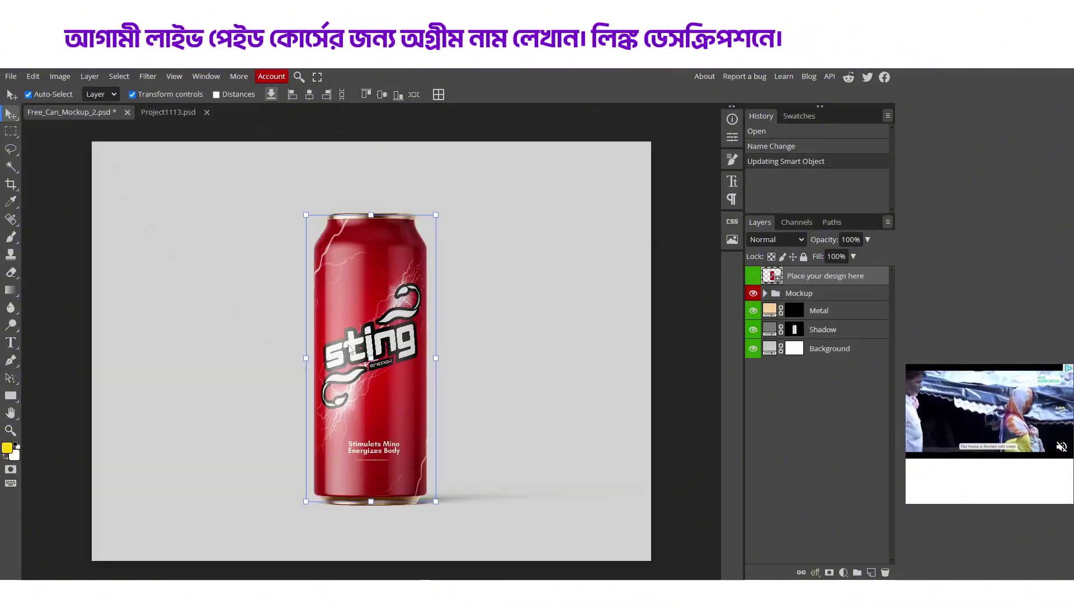
left_click(467, 289)
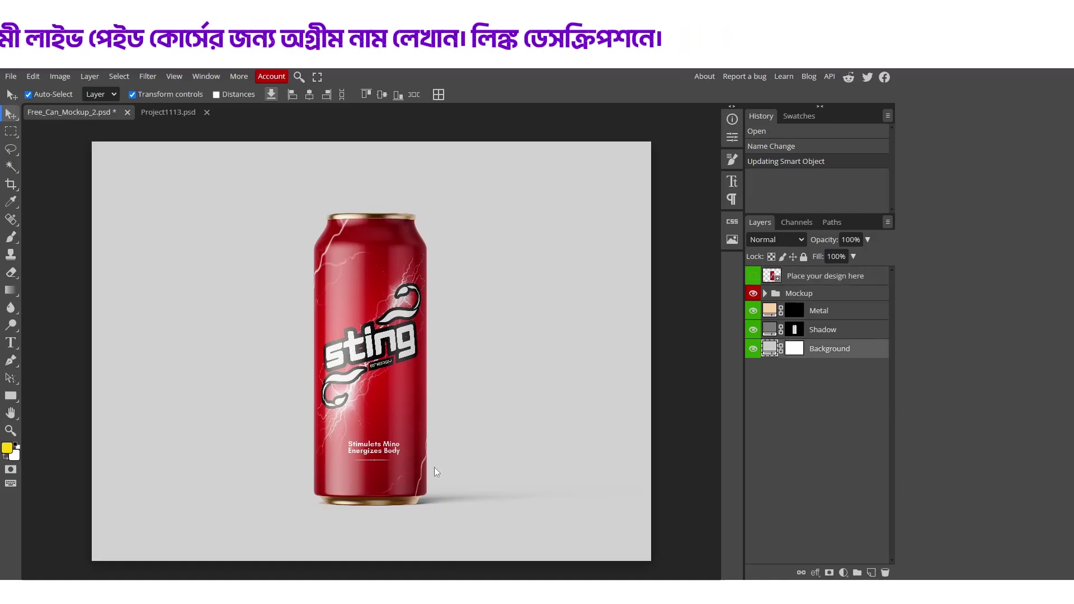
Export the finished can mockup as a PNG at 3000 × 2250 px and 100% quality.
left_click(11, 77)
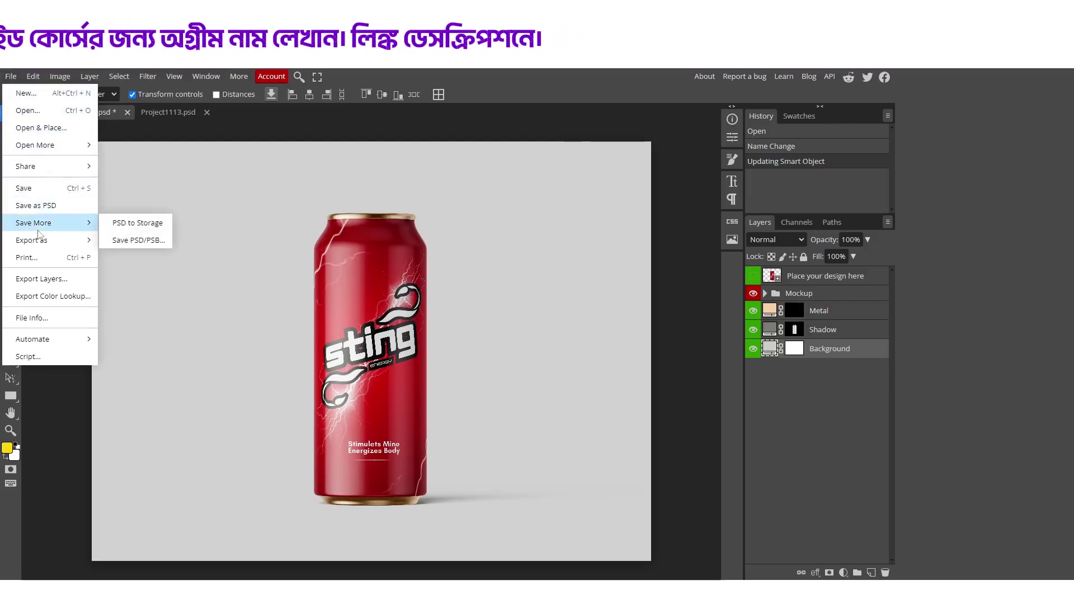
mouse_move(62, 242)
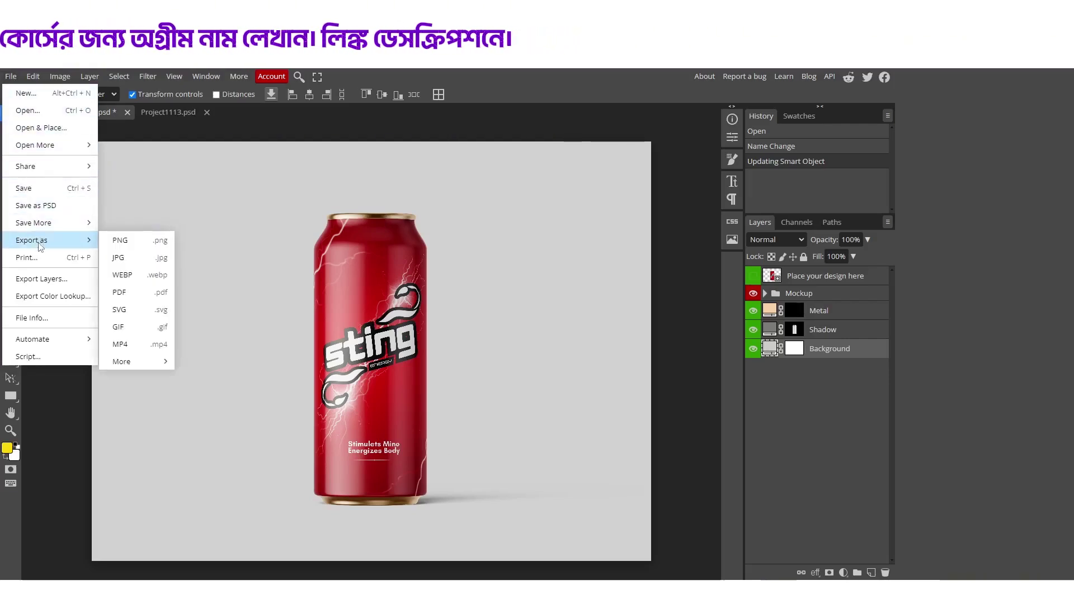
left_click(121, 246)
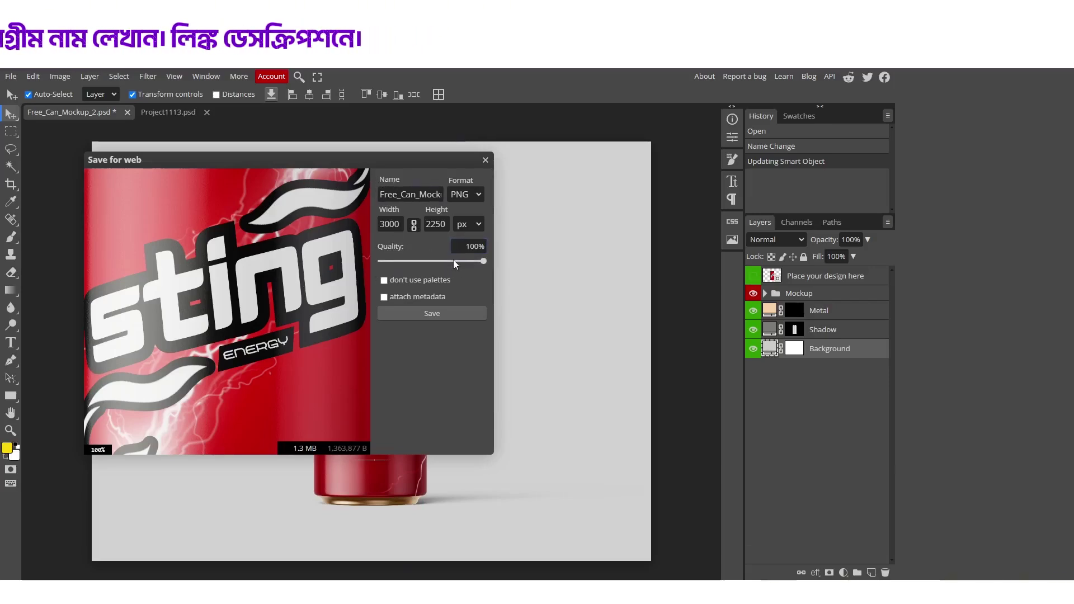
left_click(429, 312)
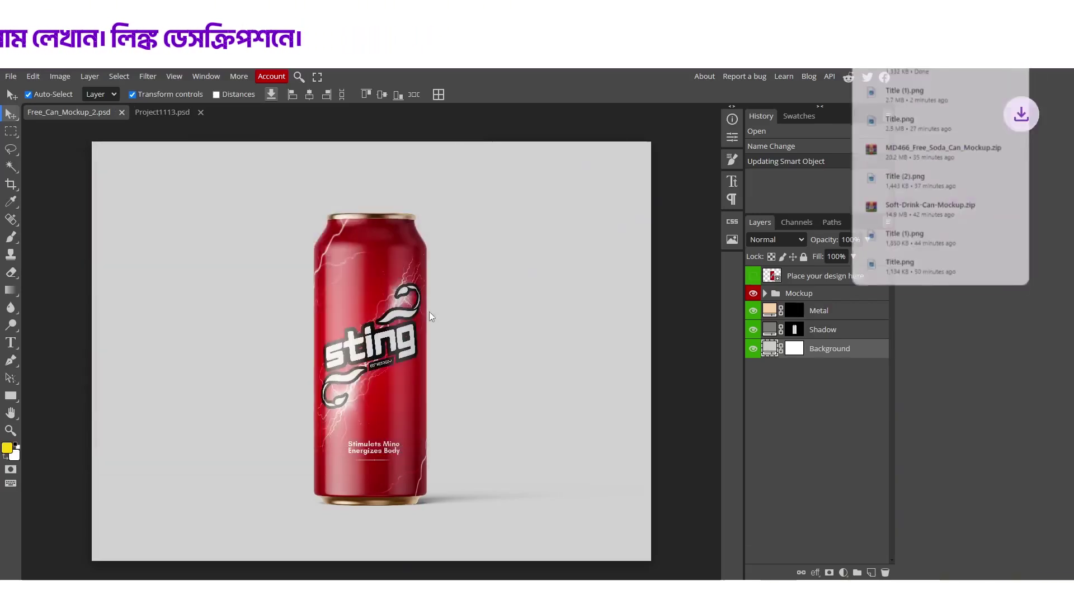
Open the downloaded mockup PNG in the image viewer and examine the label on the can up close and in full.
left_click(893, 71)
left_click(714, 70)
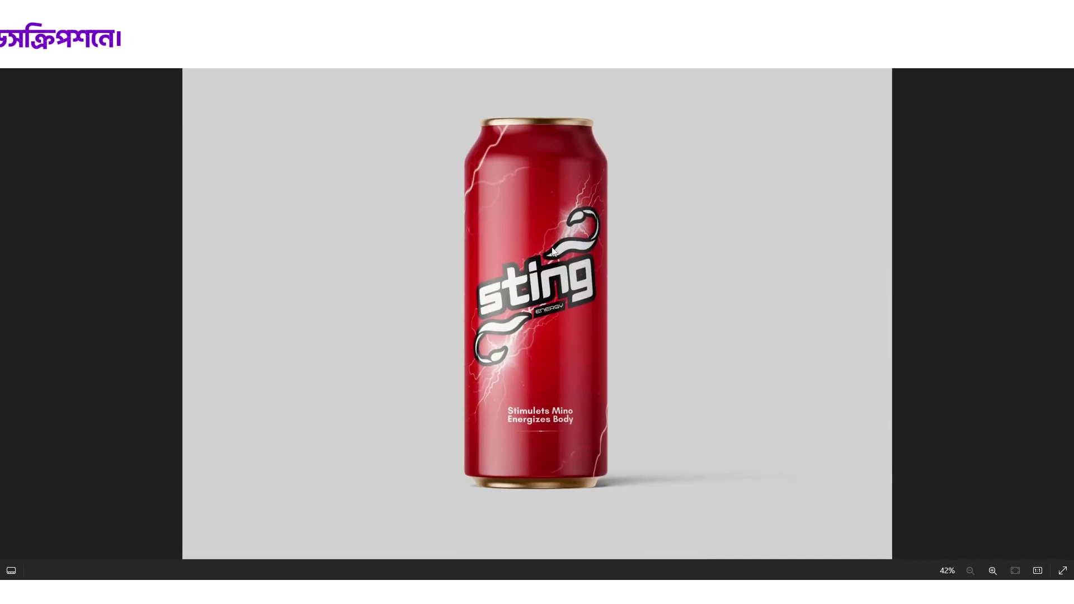
scroll(552, 250, "up", 5)
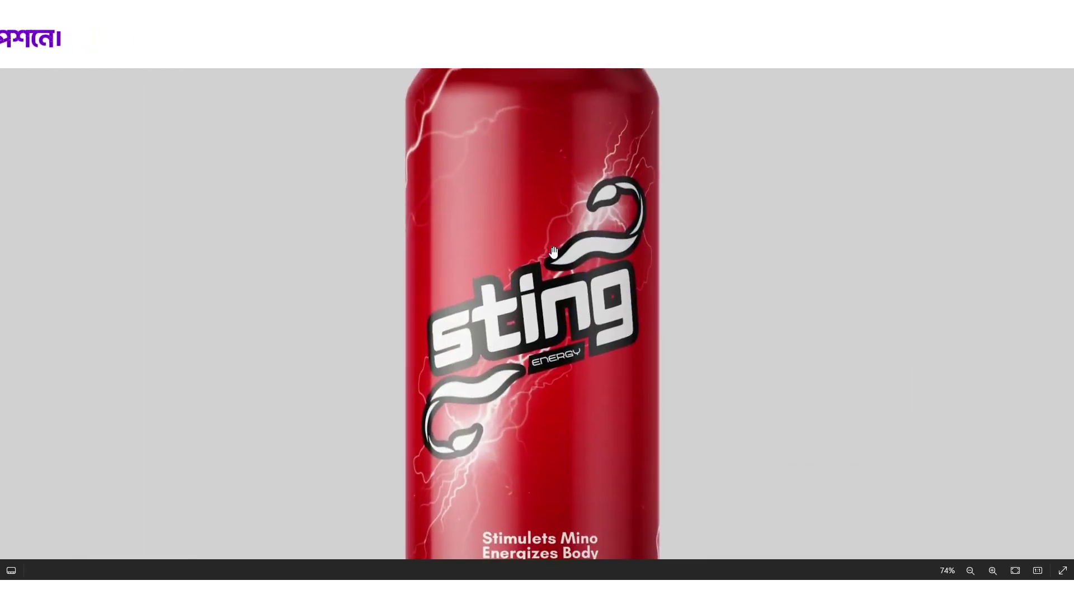
scroll(553, 252, "down", 4)
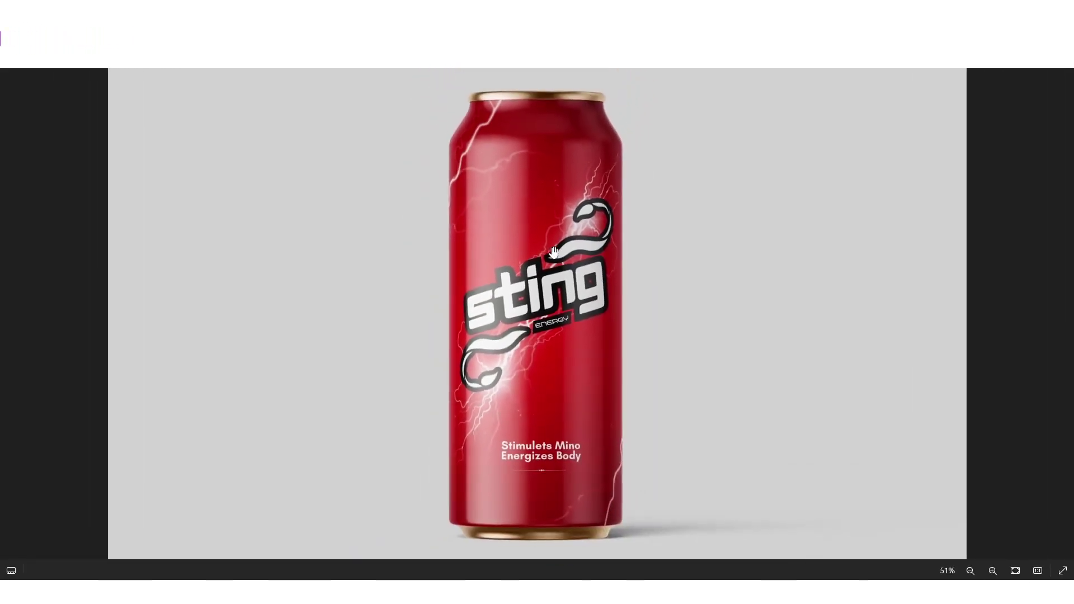